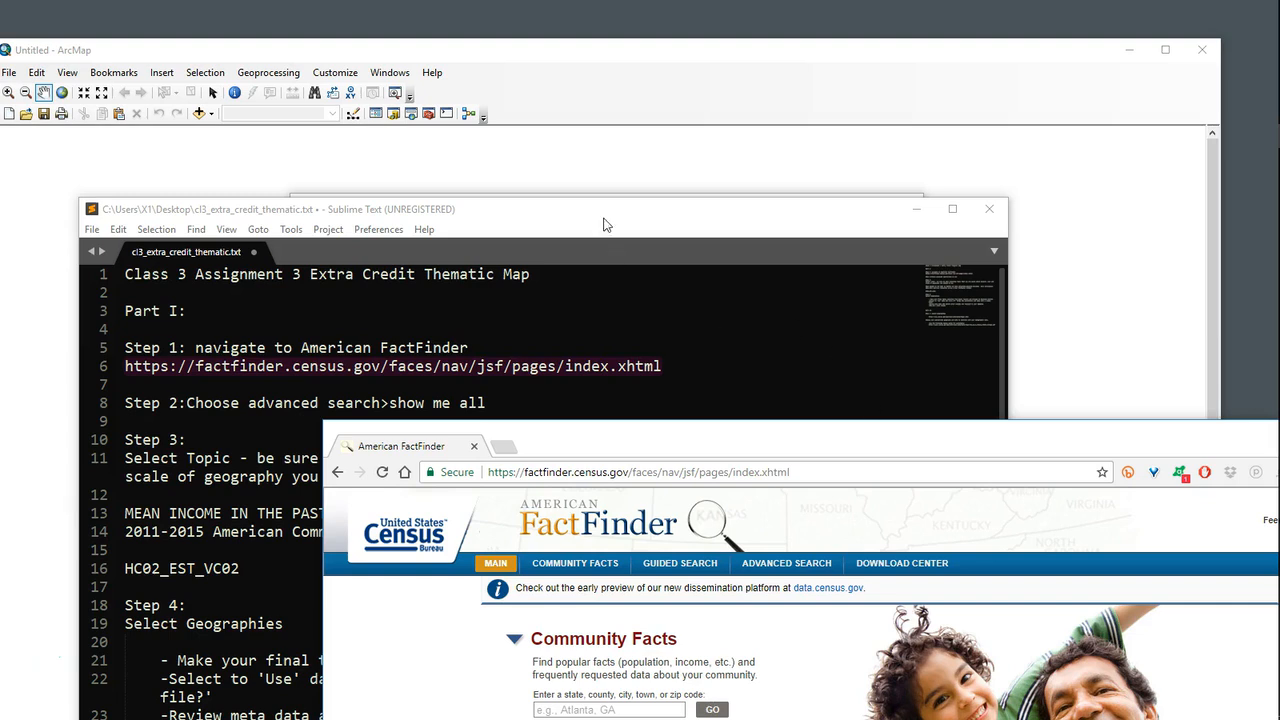
Step: Review the assignment instructions in cl3_extra_credit_thematic.txt, including the FactFinder link, income table, HC02_EST_VC02 field, GEO.id2 join column and TIGER vintage guide
{"action": "left_click_drag", "start_coordinate": [603, 225], "coordinate": [582, 44]}
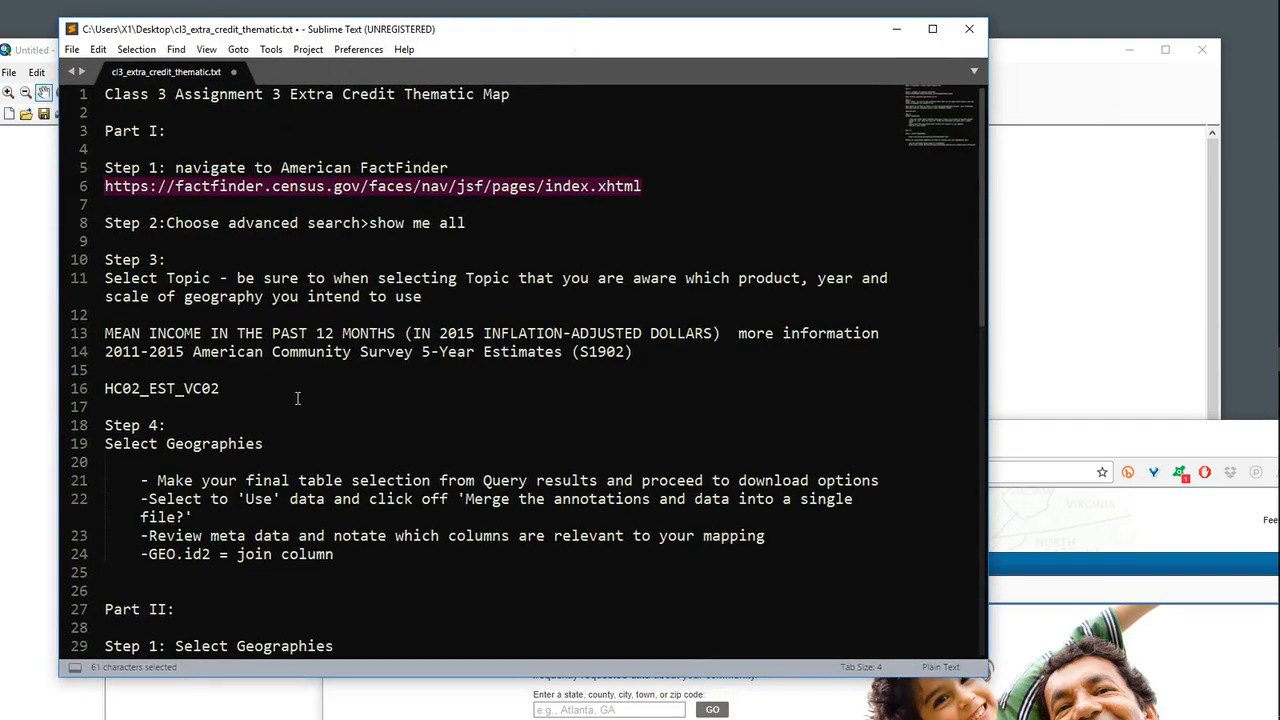
{"action": "left_click", "coordinate": [258, 186]}
{"action": "left_click_drag", "start_coordinate": [456, 175], "coordinate": [280, 168]}
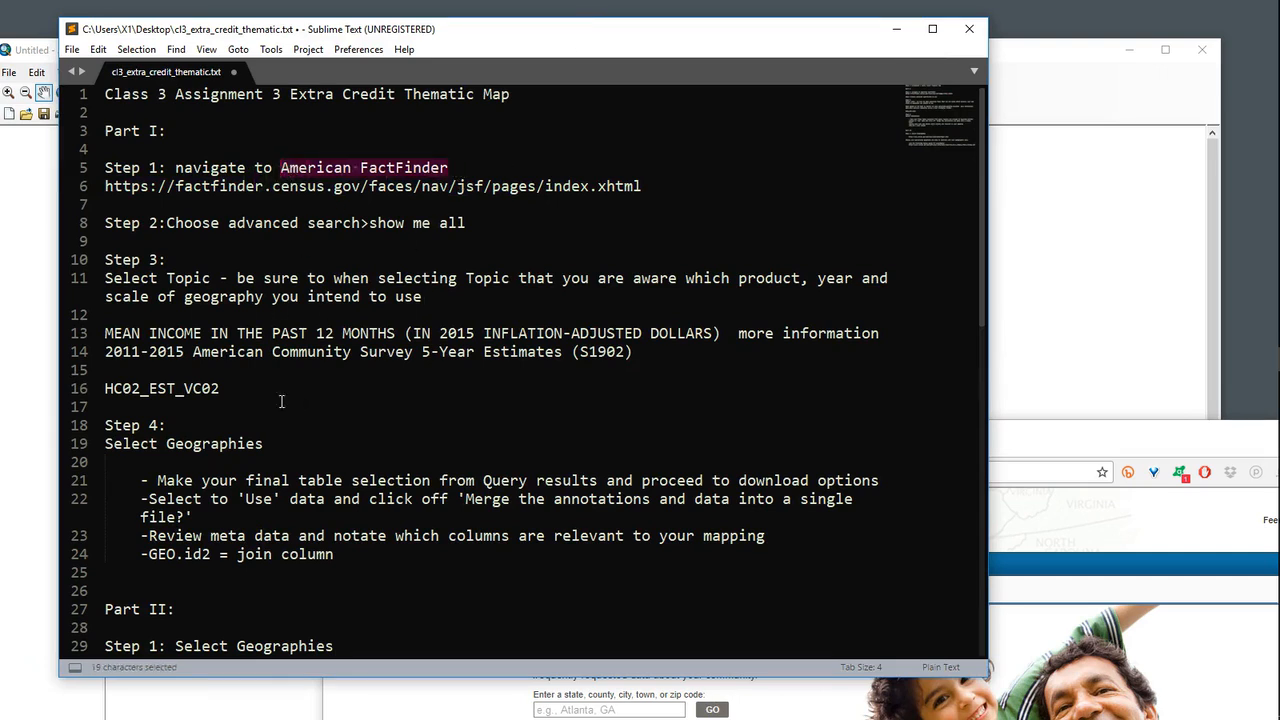
{"action": "left_click_drag", "start_coordinate": [240, 395], "coordinate": [103, 341]}
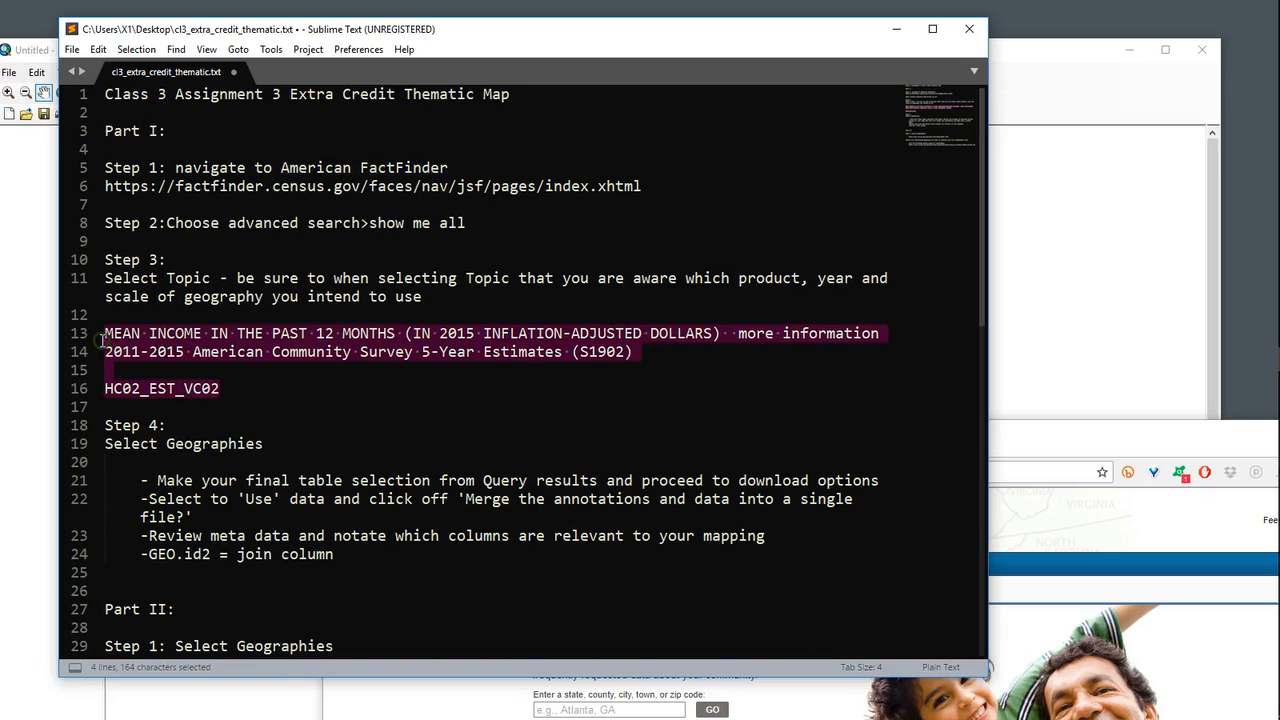
{"action": "left_click", "coordinate": [320, 389]}
{"action": "left_click_drag", "start_coordinate": [247, 397], "coordinate": [103, 391]}
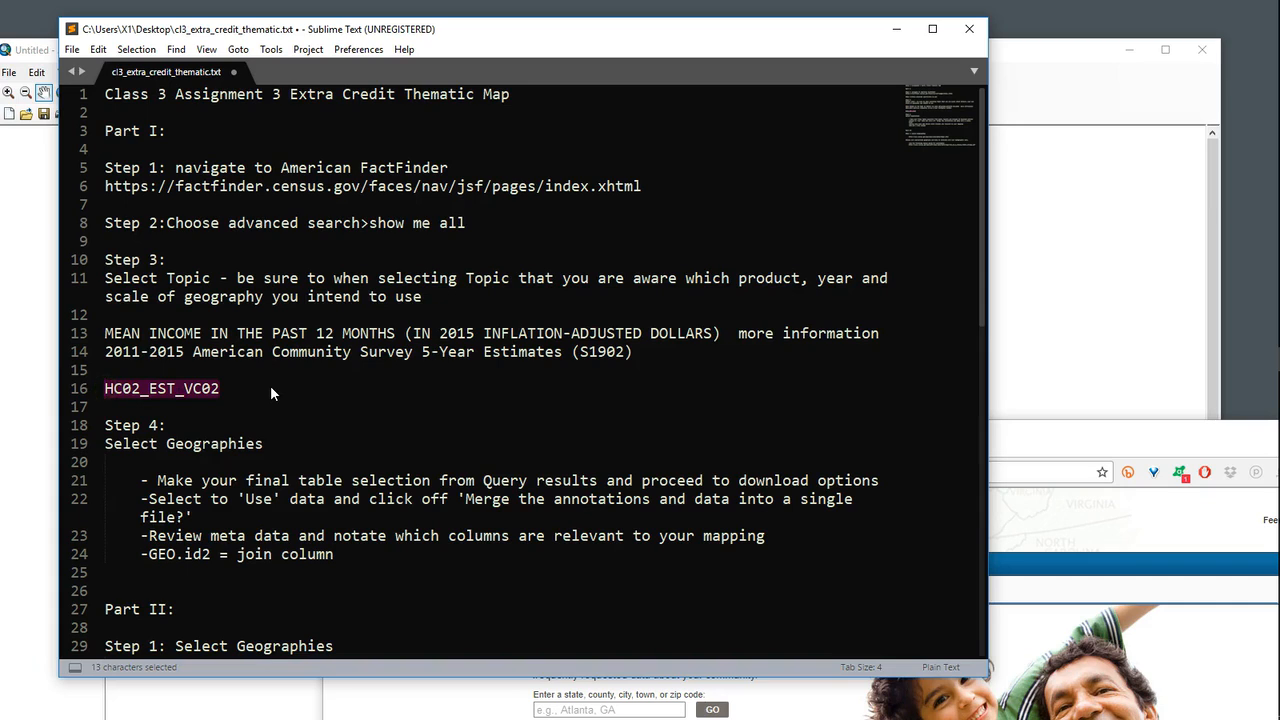
{"action": "scroll", "coordinate": [426, 436], "scroll_direction": "down", "scroll_amount": 2}
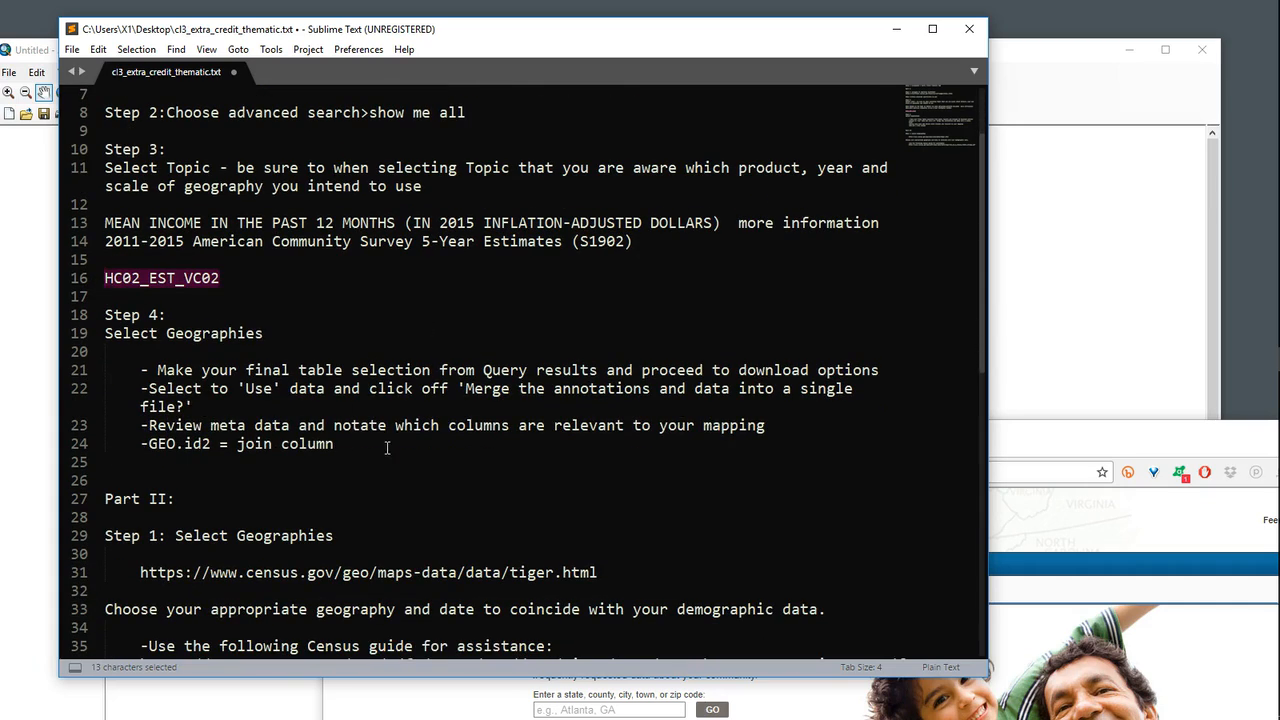
{"action": "left_click_drag", "start_coordinate": [341, 446], "coordinate": [148, 446]}
{"action": "scroll", "coordinate": [244, 470], "scroll_direction": "down", "scroll_amount": 3}
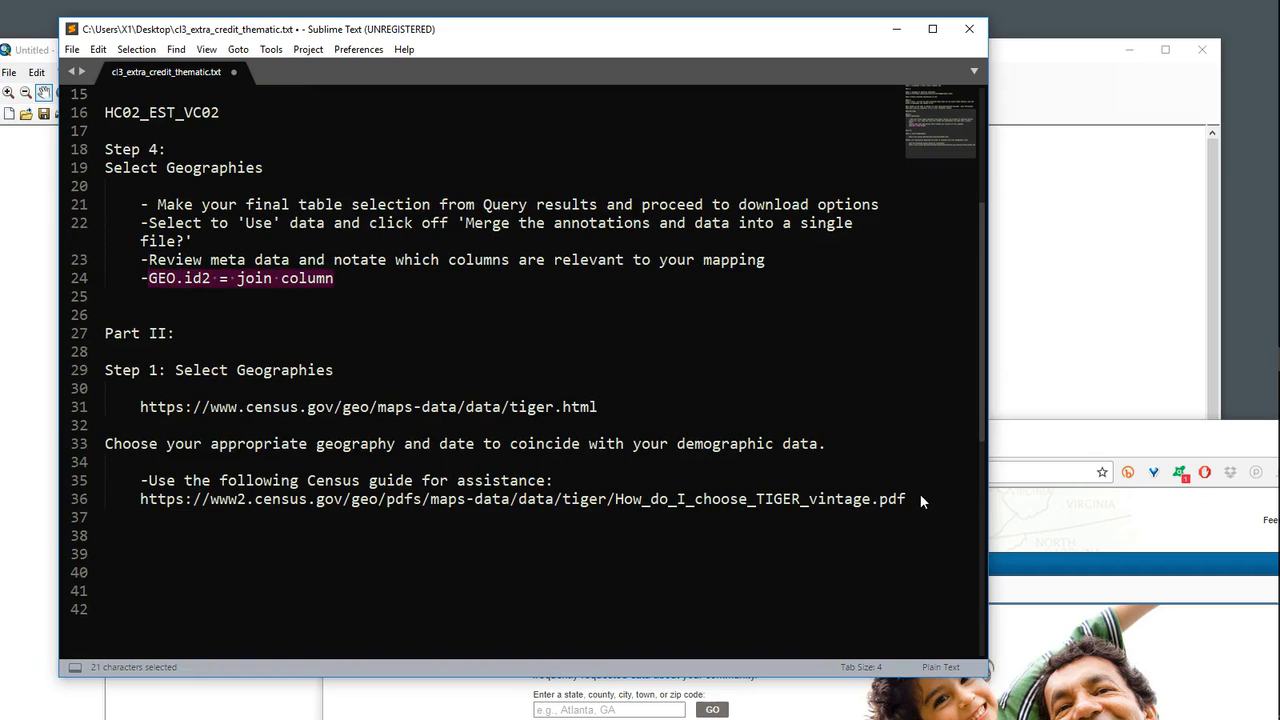
{"action": "left_click_drag", "start_coordinate": [907, 499], "coordinate": [141, 497]}
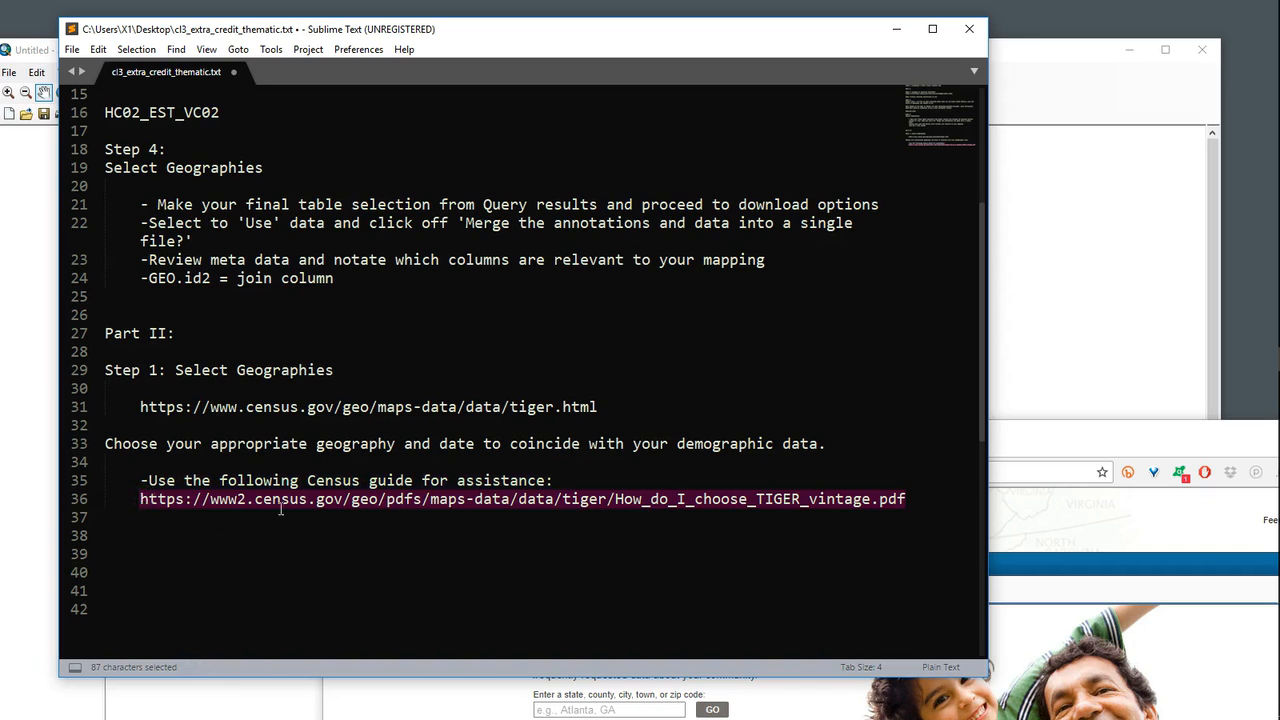
{"action": "scroll", "coordinate": [290, 480], "scroll_direction": "up", "scroll_amount": 5}
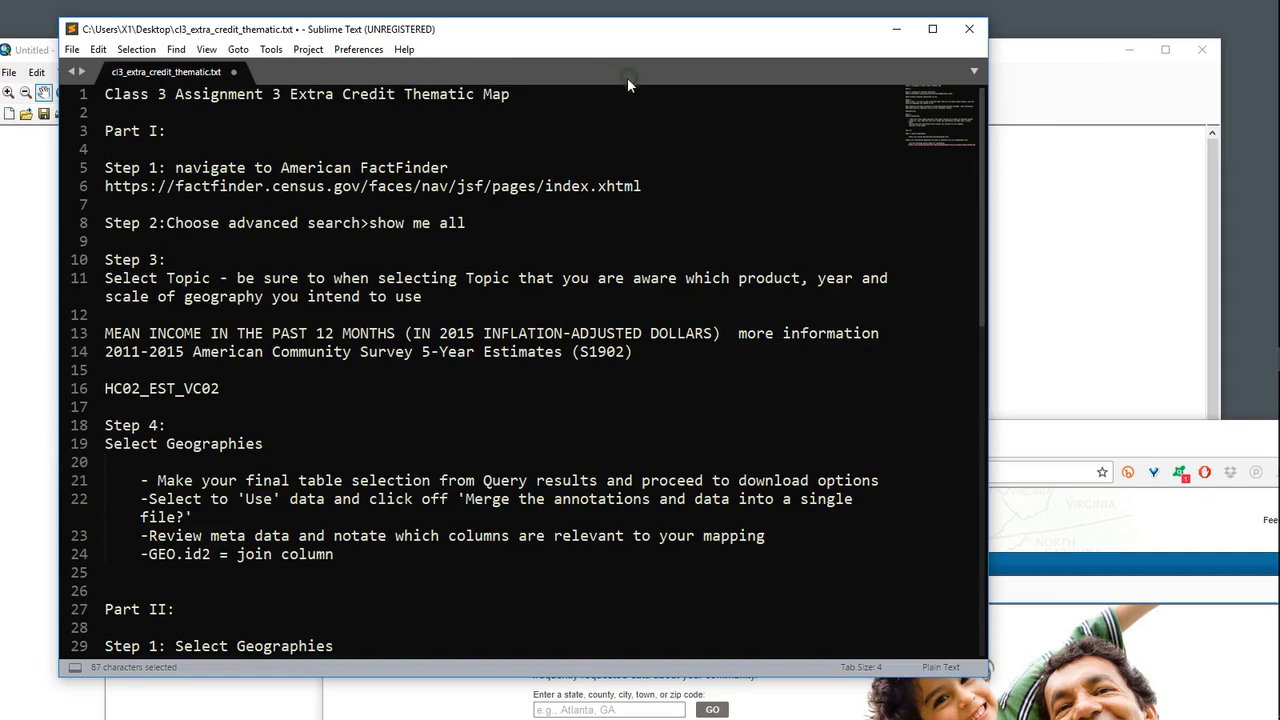
Step: Switch to the American FactFinder browser window and open Advanced Search for all data
{"action": "left_click_drag", "start_coordinate": [576, 34], "coordinate": [962, 337]}
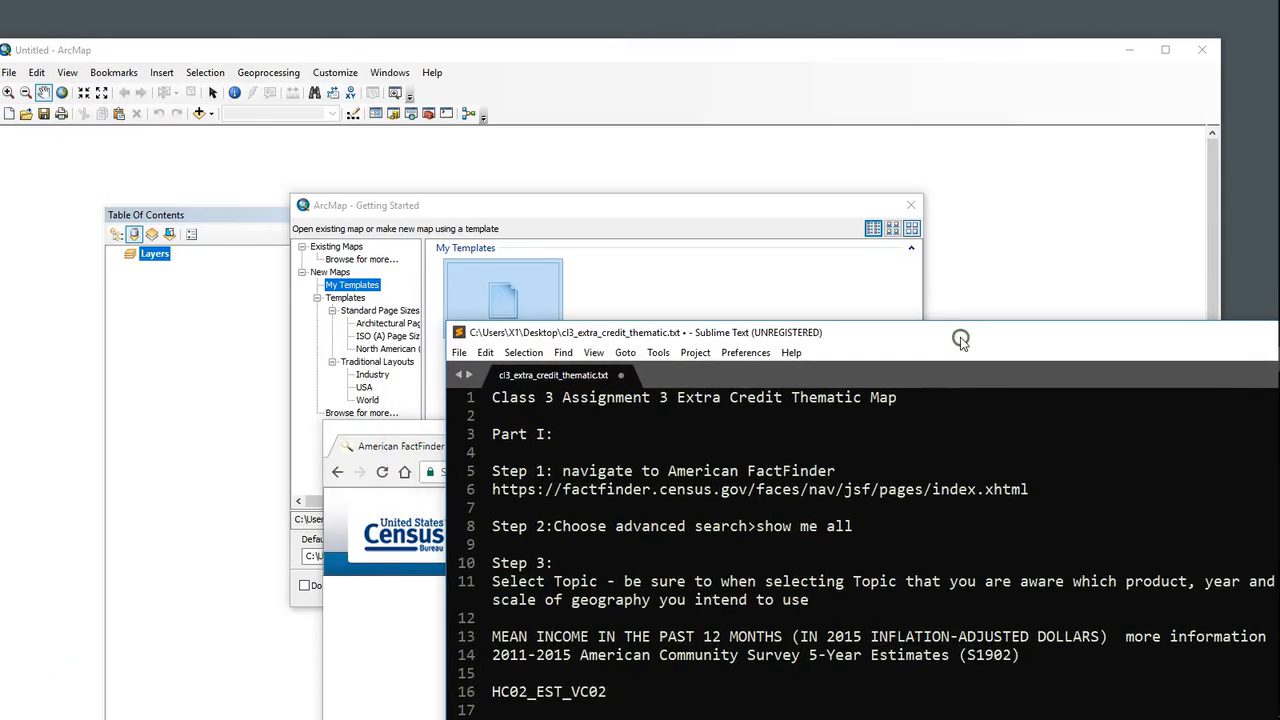
{"action": "left_click", "coordinate": [421, 651]}
{"action": "left_click_drag", "start_coordinate": [727, 440], "coordinate": [503, 65]}
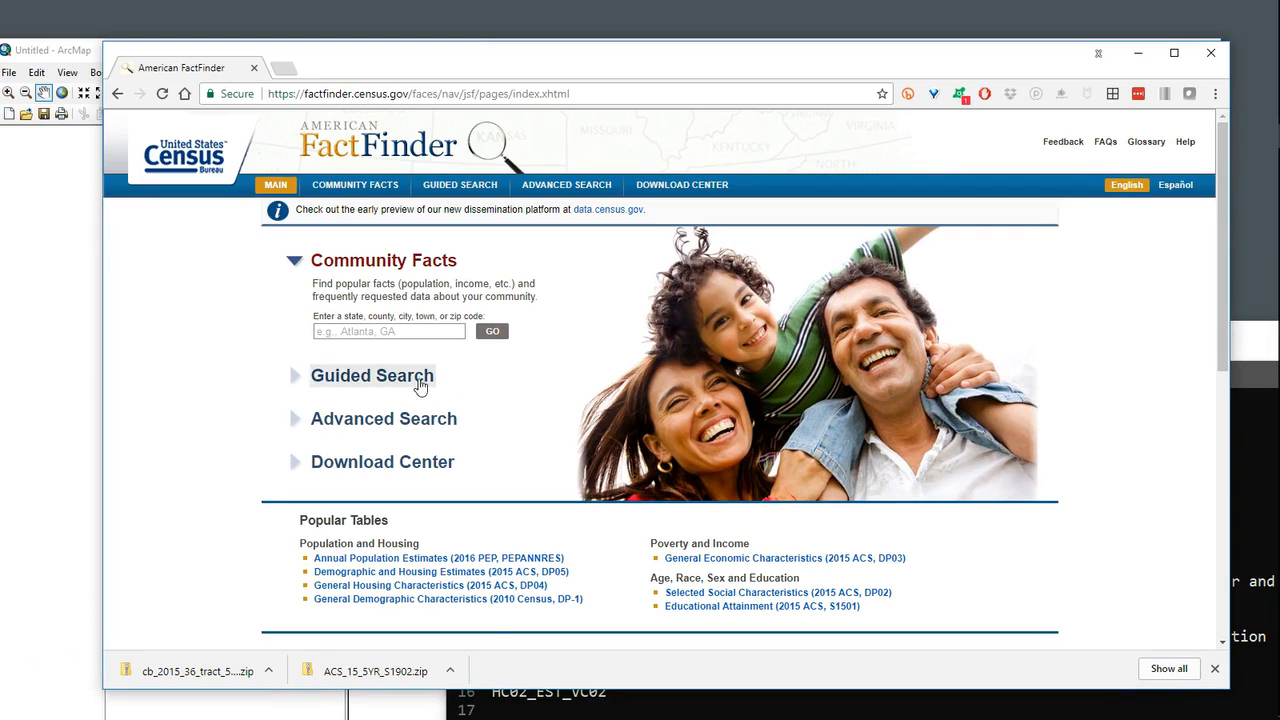
{"action": "left_click", "coordinate": [410, 420]}
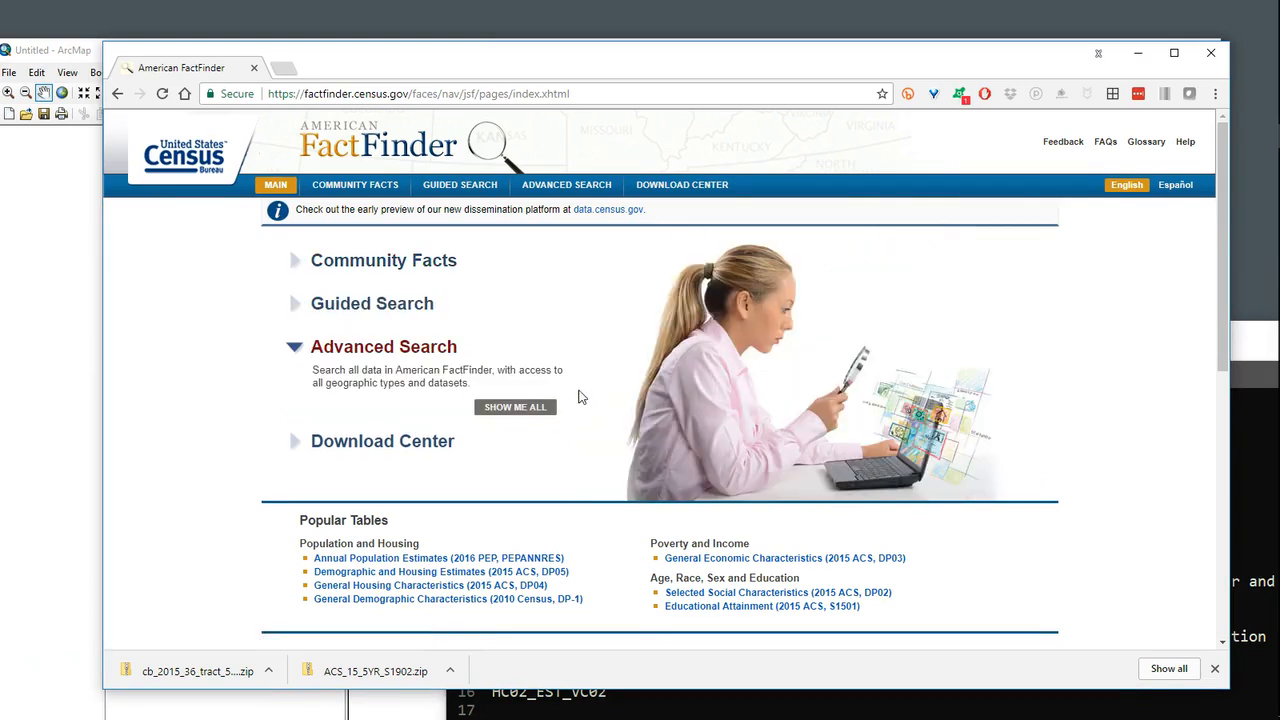
{"action": "left_click", "coordinate": [515, 407]}
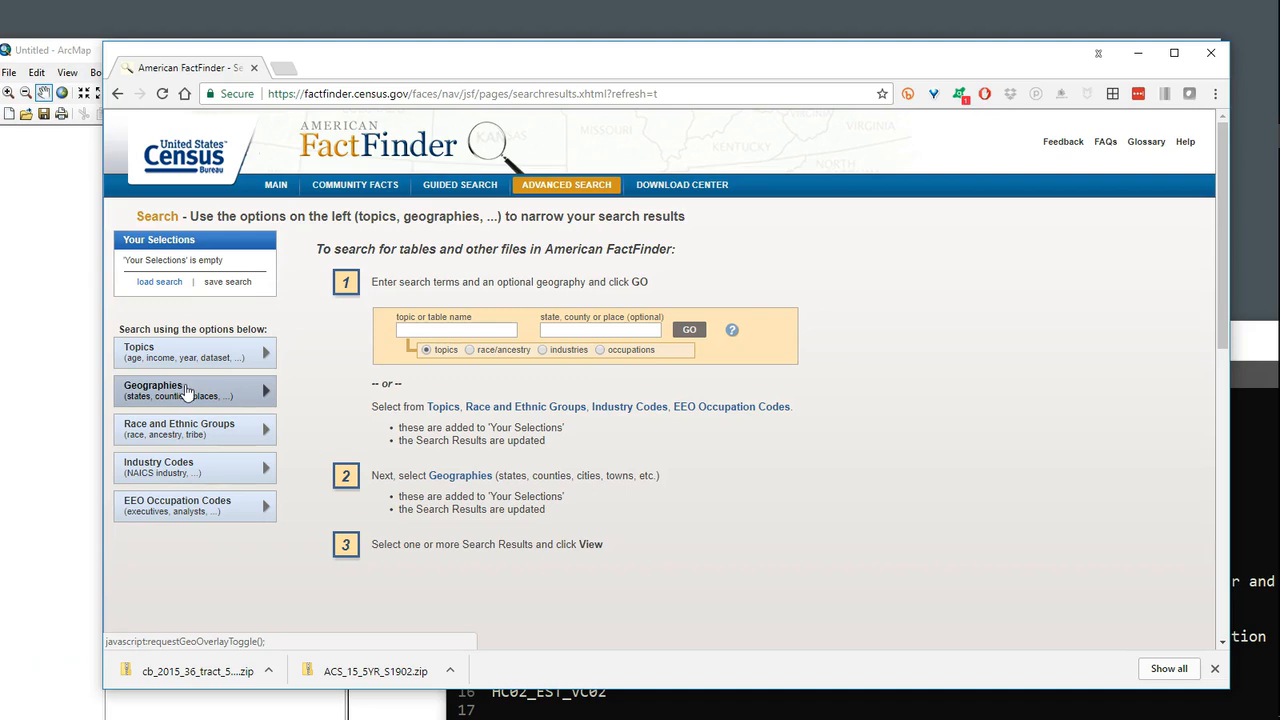
Step: Add the People topic Income/Earnings (Households) from Income & Earnings to the search selections and close the topic chooser
{"action": "left_click", "coordinate": [188, 352]}
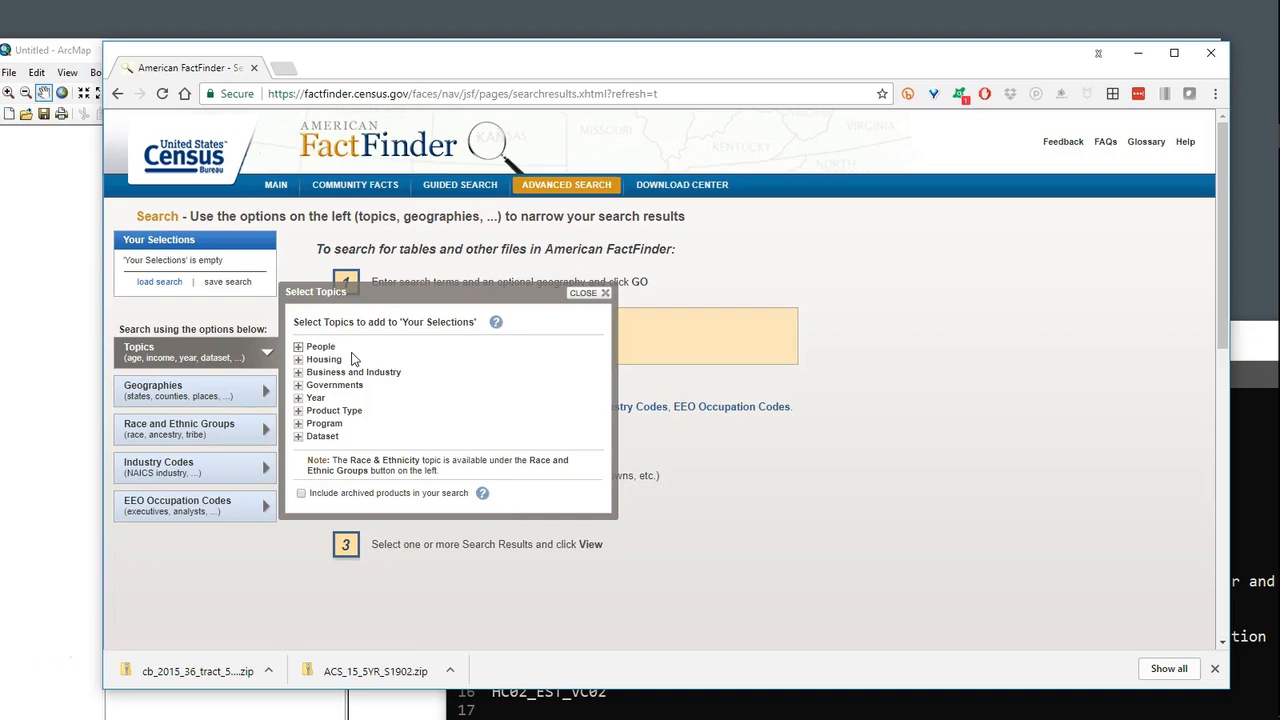
{"action": "left_click", "coordinate": [298, 347]}
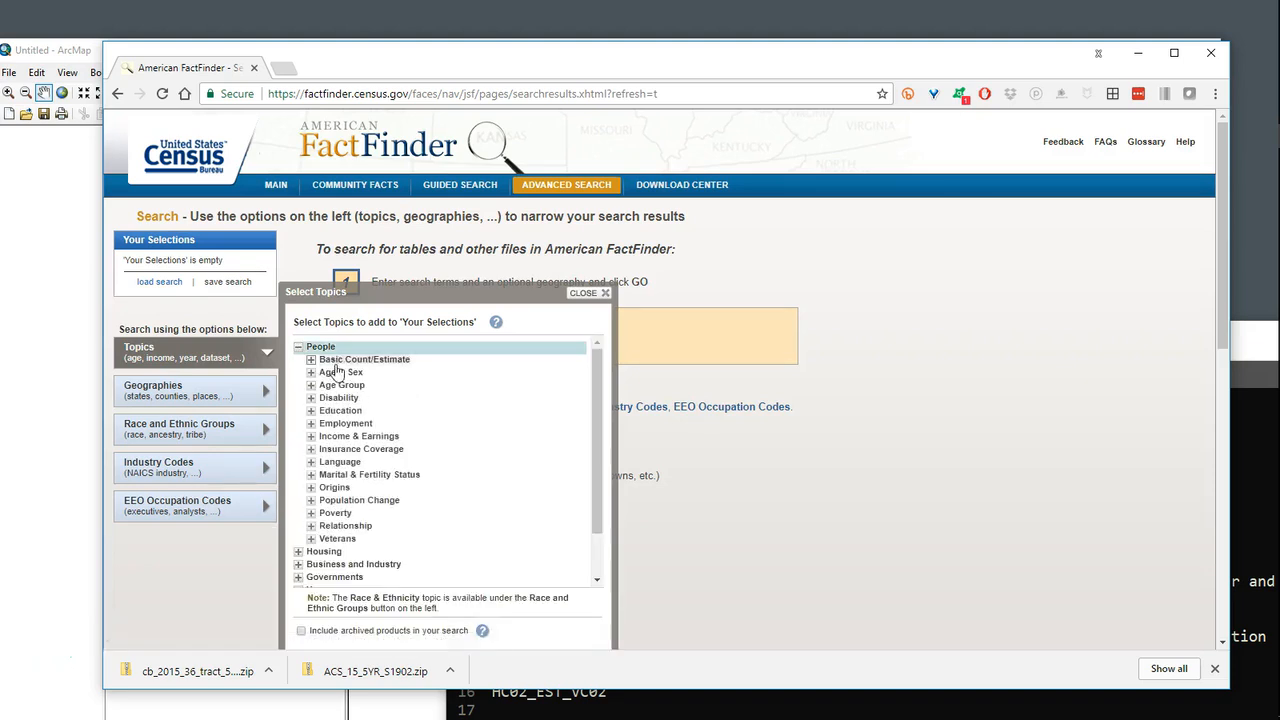
{"action": "left_click", "coordinate": [333, 439]}
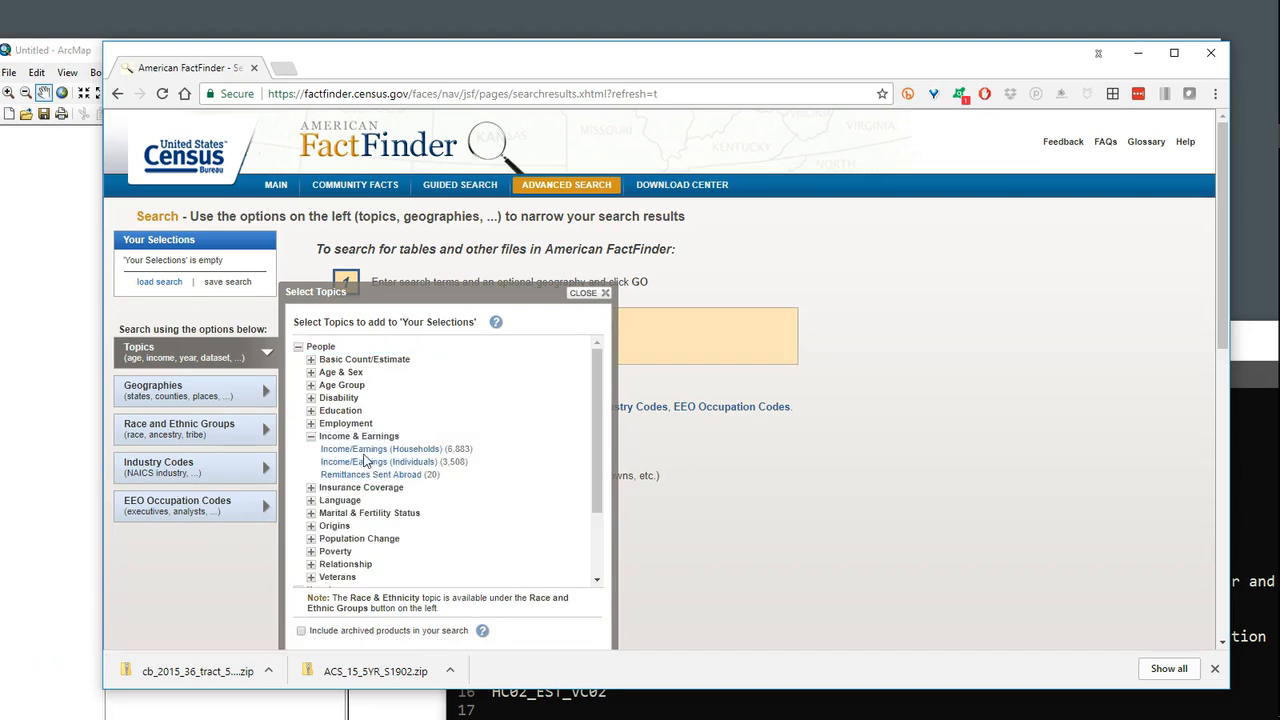
{"action": "left_click", "coordinate": [452, 449]}
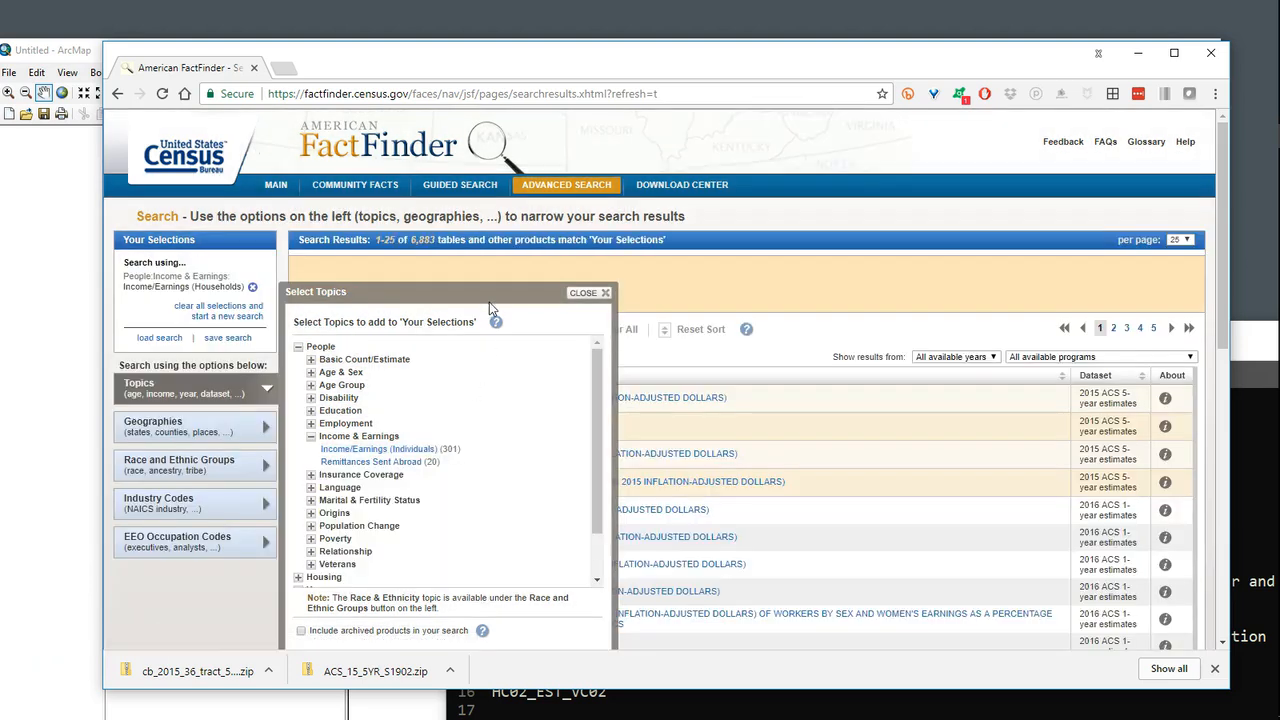
{"action": "left_click_drag", "start_coordinate": [490, 299], "coordinate": [495, 277]}
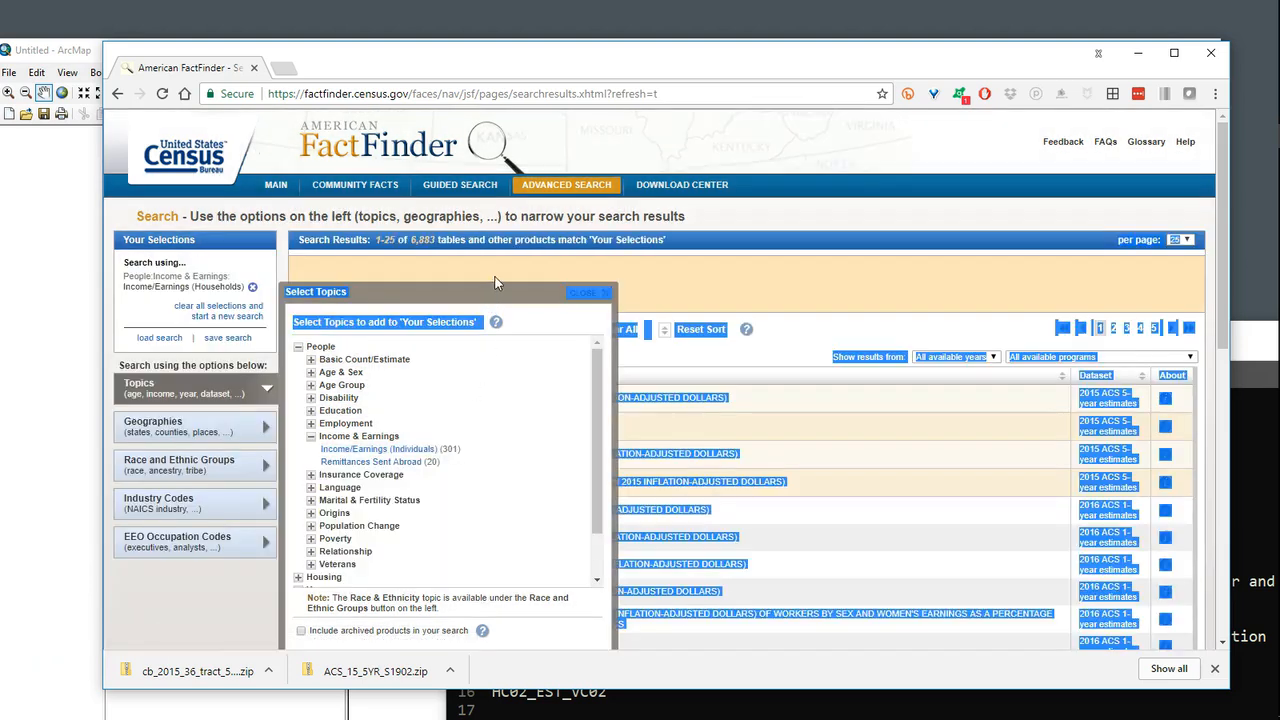
{"action": "left_click", "coordinate": [590, 292]}
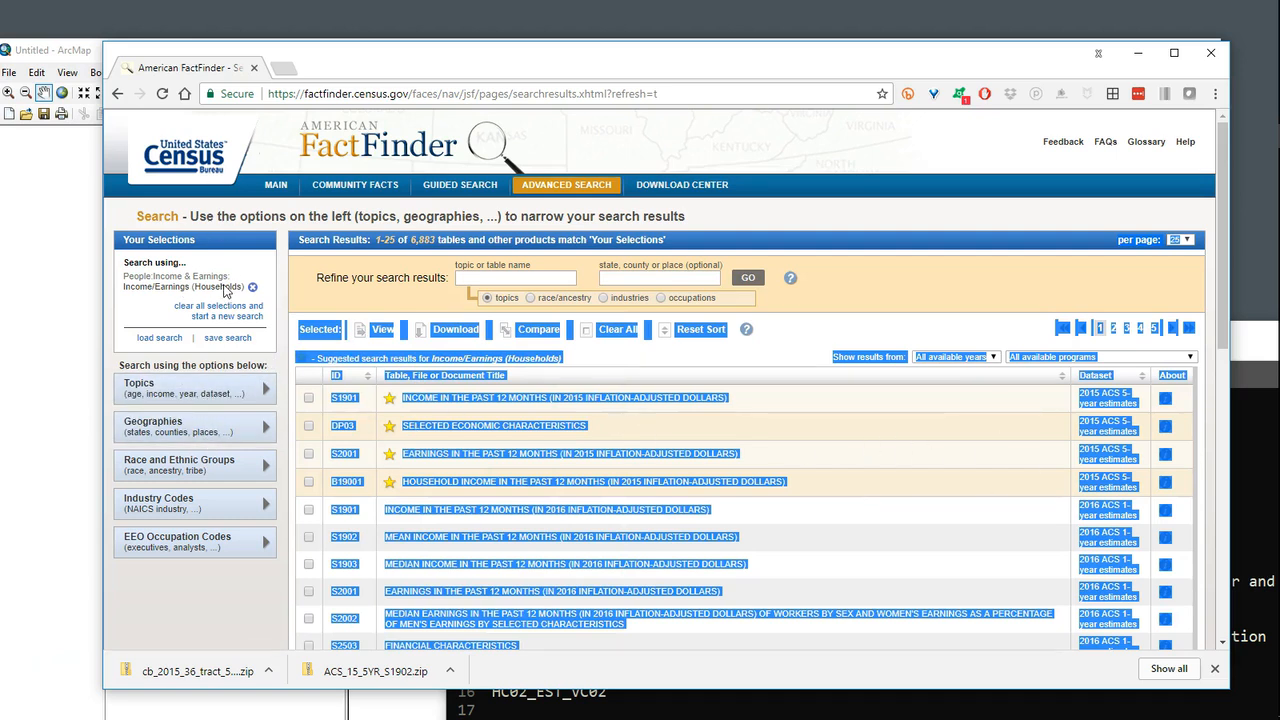
Step: Add All Census Tracts within New York to the search selections, using geographic type Census Tract - 140, and close the geography chooser
{"action": "left_click", "coordinate": [210, 430]}
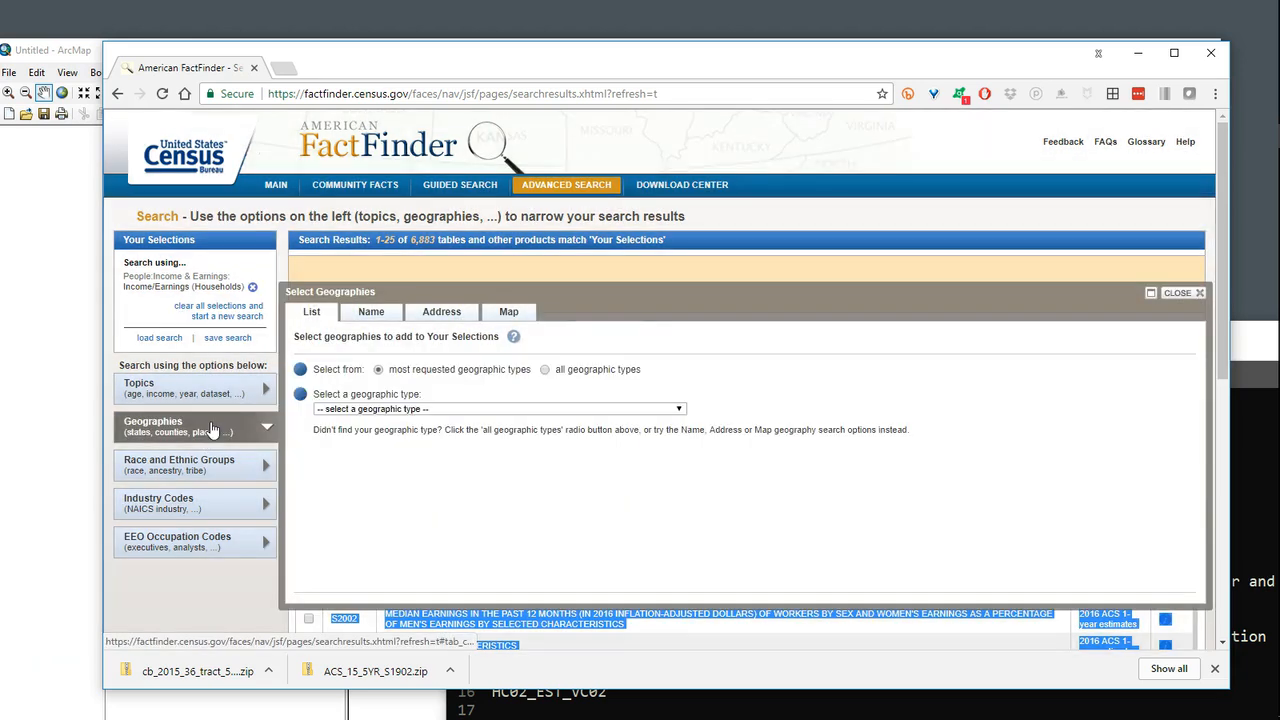
{"action": "left_click", "coordinate": [527, 410]}
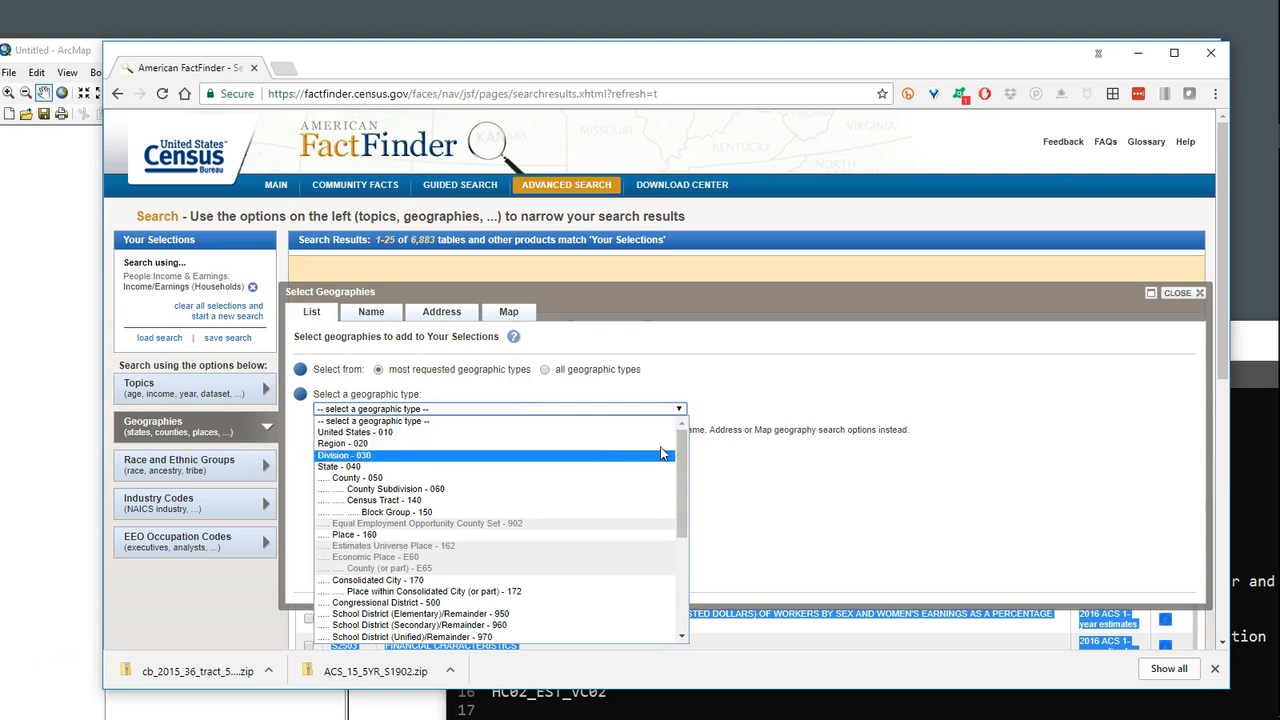
{"action": "left_click_drag", "start_coordinate": [684, 443], "coordinate": [684, 447]}
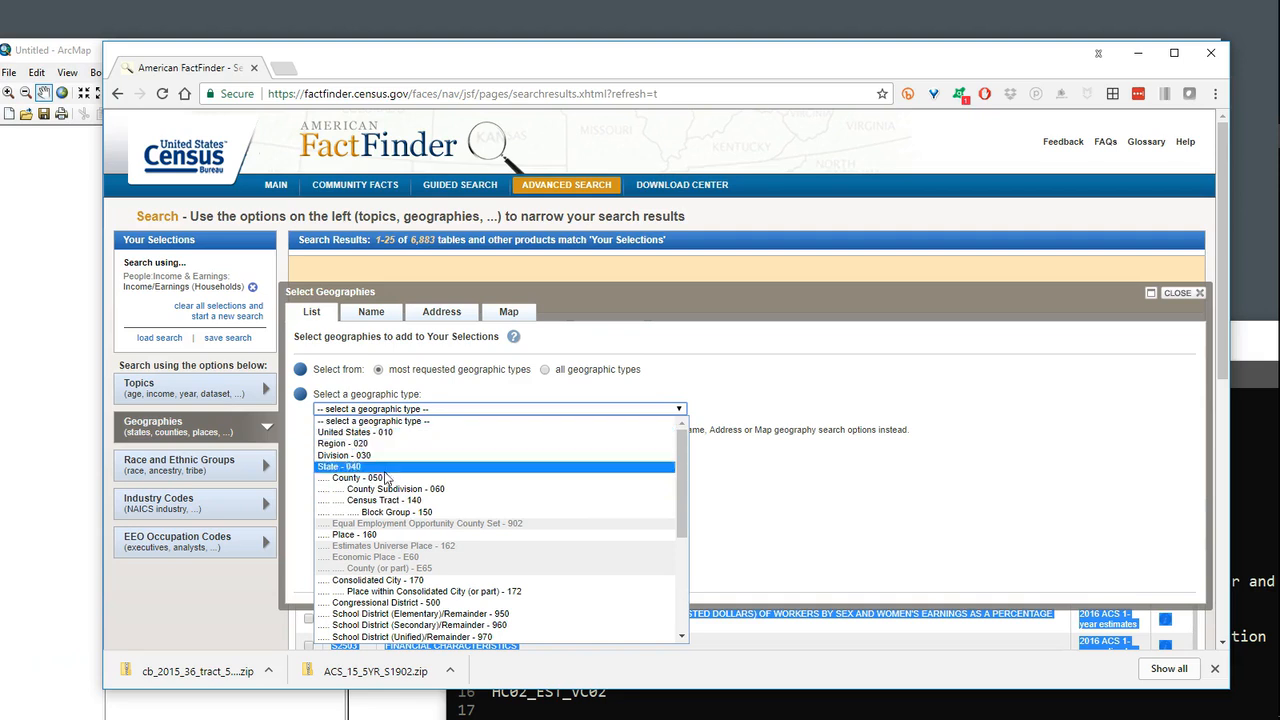
{"action": "left_click", "coordinate": [390, 502]}
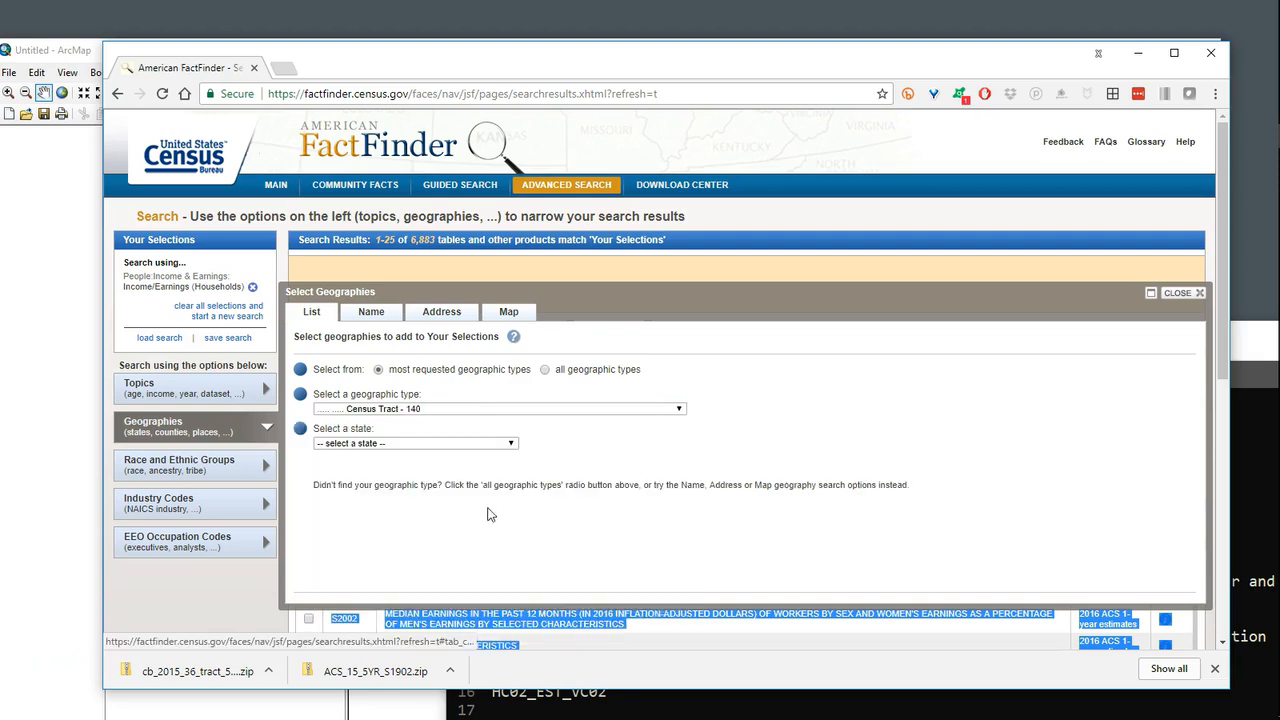
{"action": "left_click", "coordinate": [449, 446]}
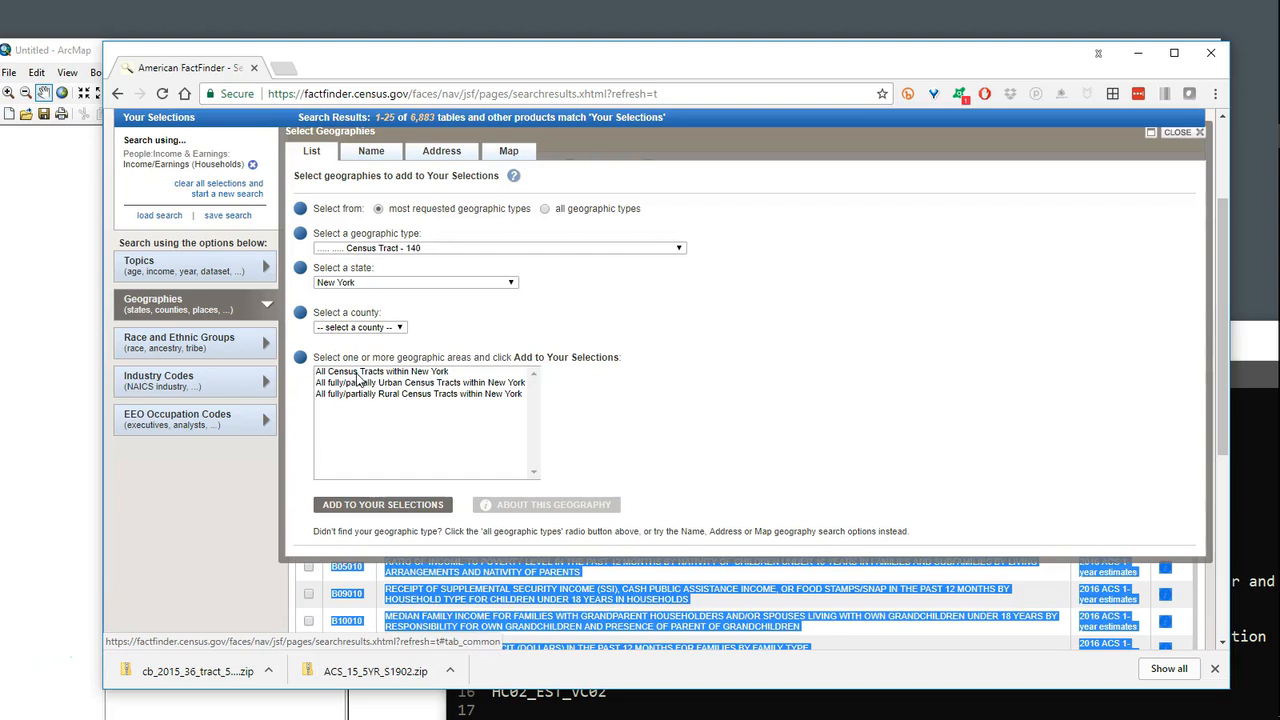
{"action": "left_click", "coordinate": [357, 374]}
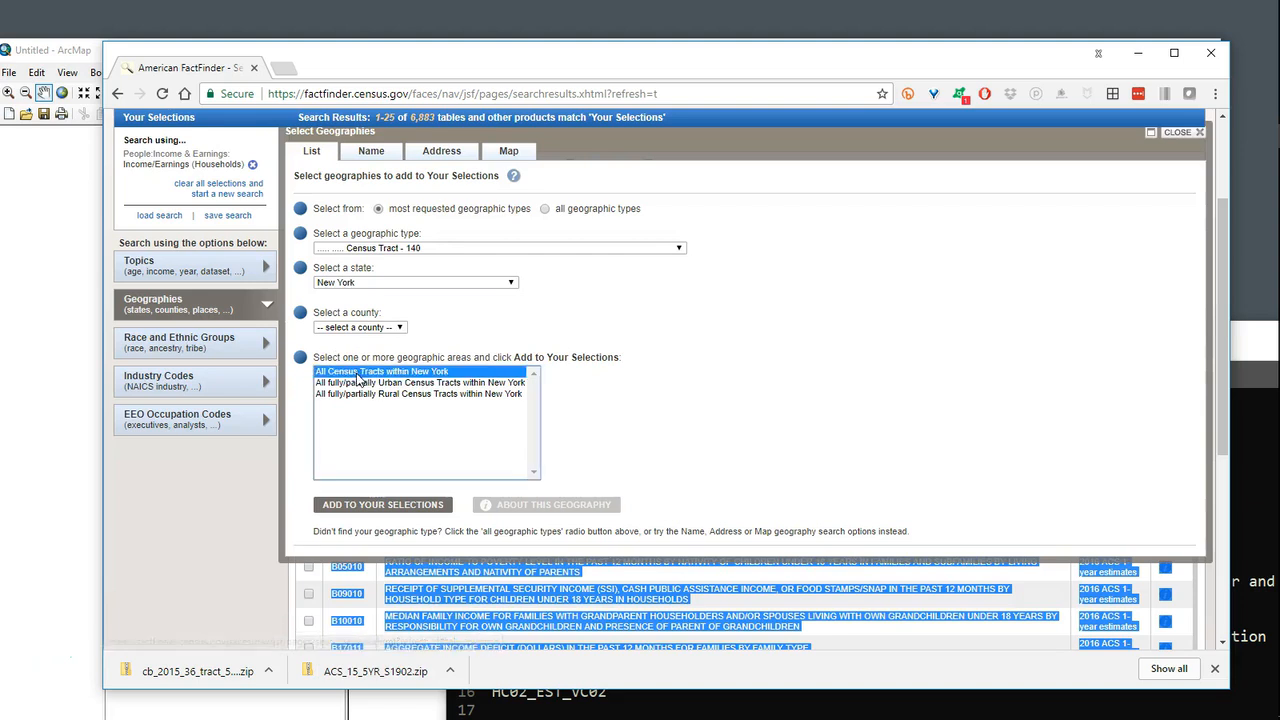
{"action": "left_click", "coordinate": [377, 507]}
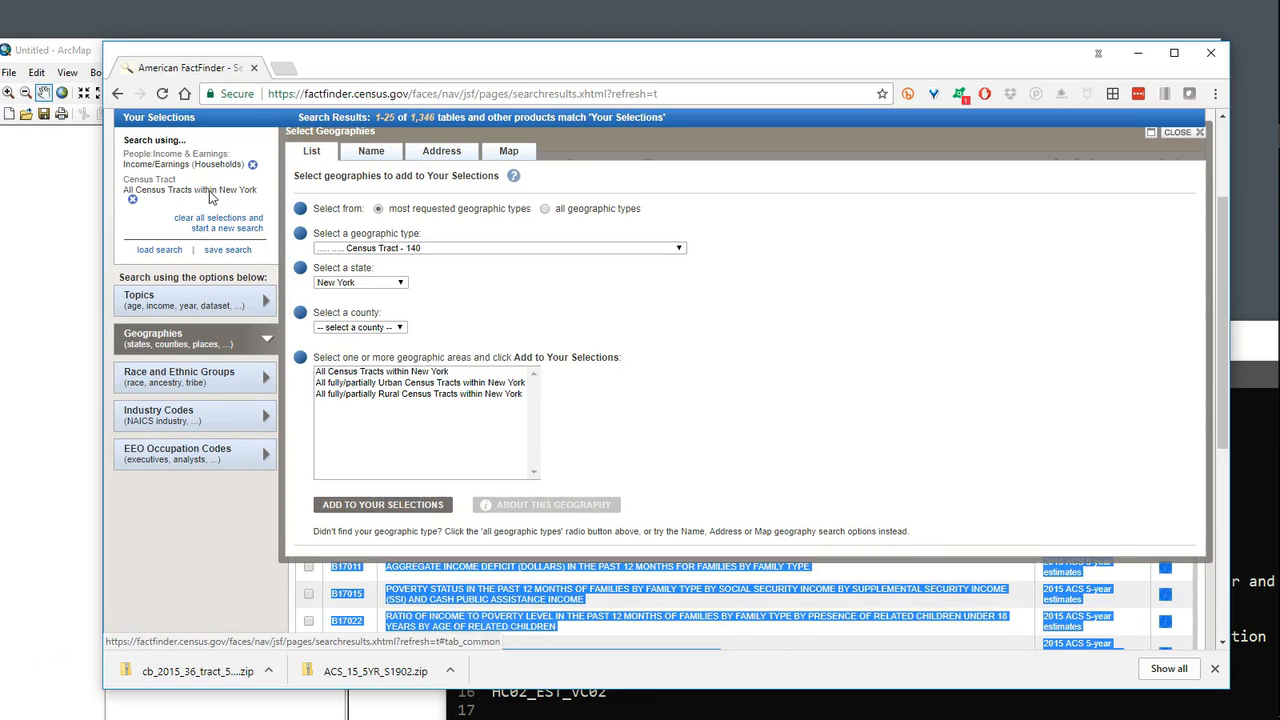
{"action": "left_click", "coordinate": [1177, 136]}
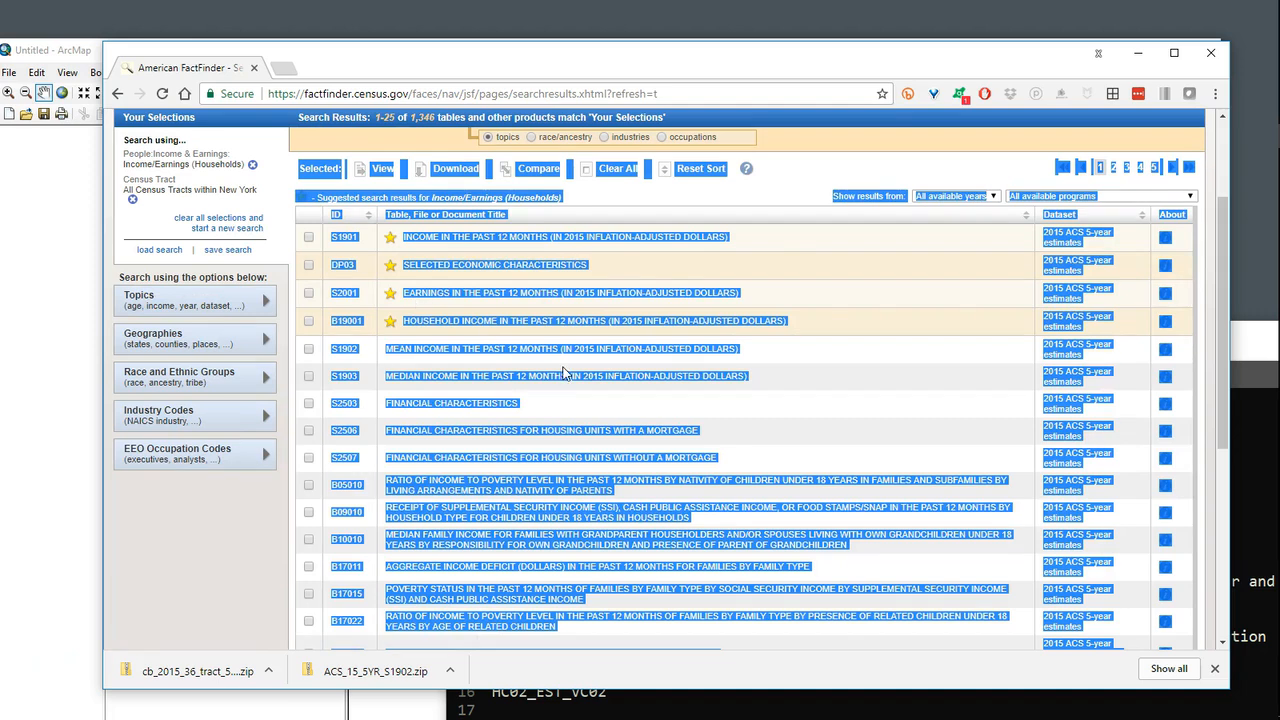
Step: Reload the search results and open table S1902, Mean Income in the Past 12 Months (in 2015 Inflation-Adjusted Dollars)
{"action": "left_click", "coordinate": [162, 97]}
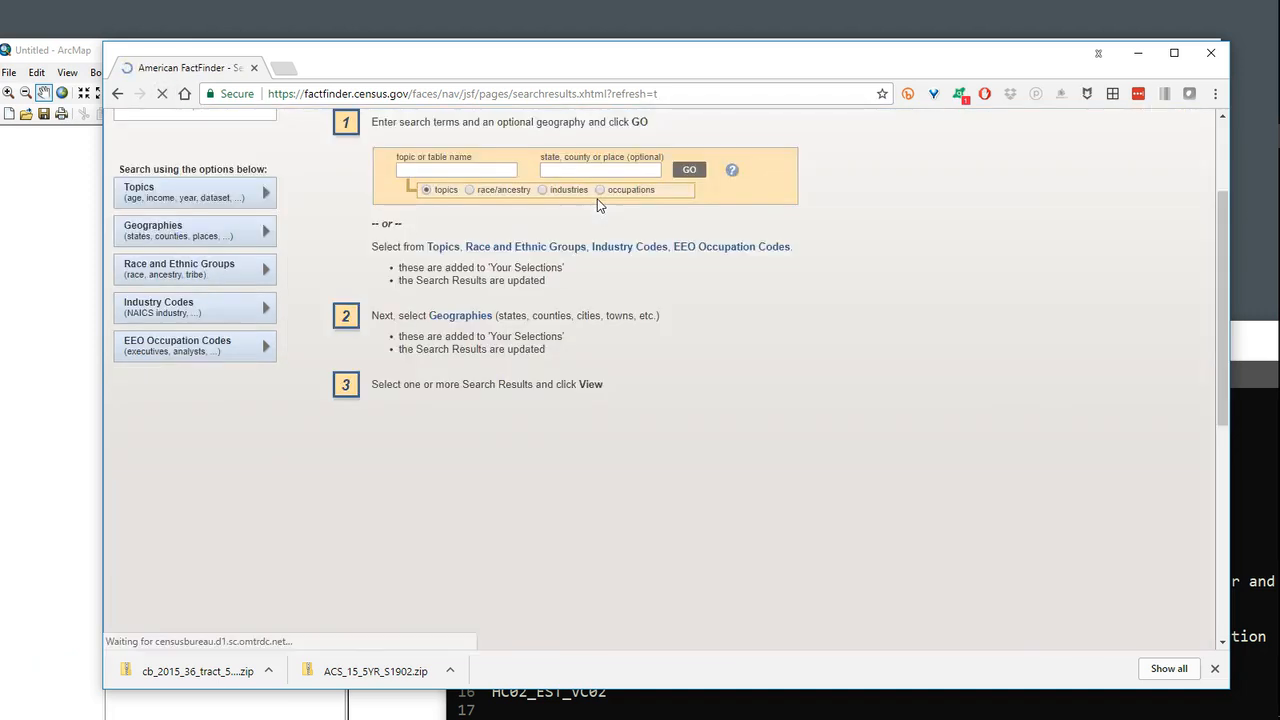
{"action": "scroll", "coordinate": [606, 335], "scroll_direction": "up", "scroll_amount": 1}
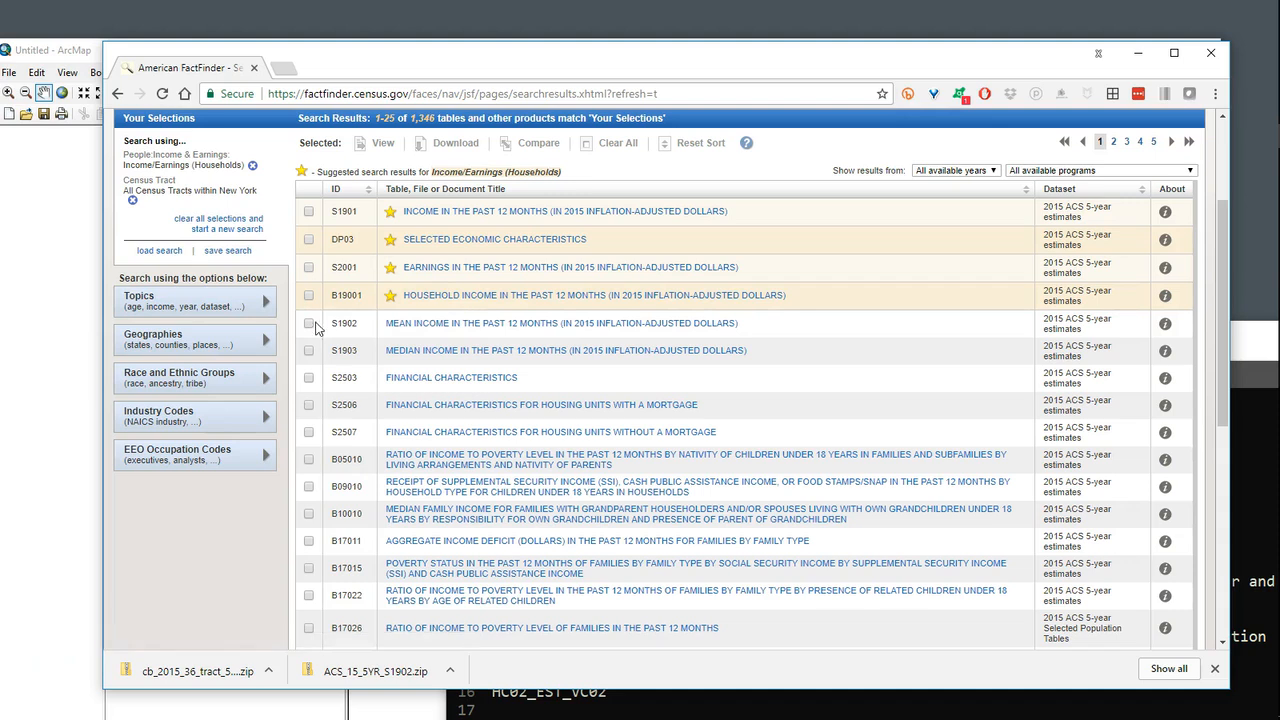
{"action": "left_click", "coordinate": [309, 323]}
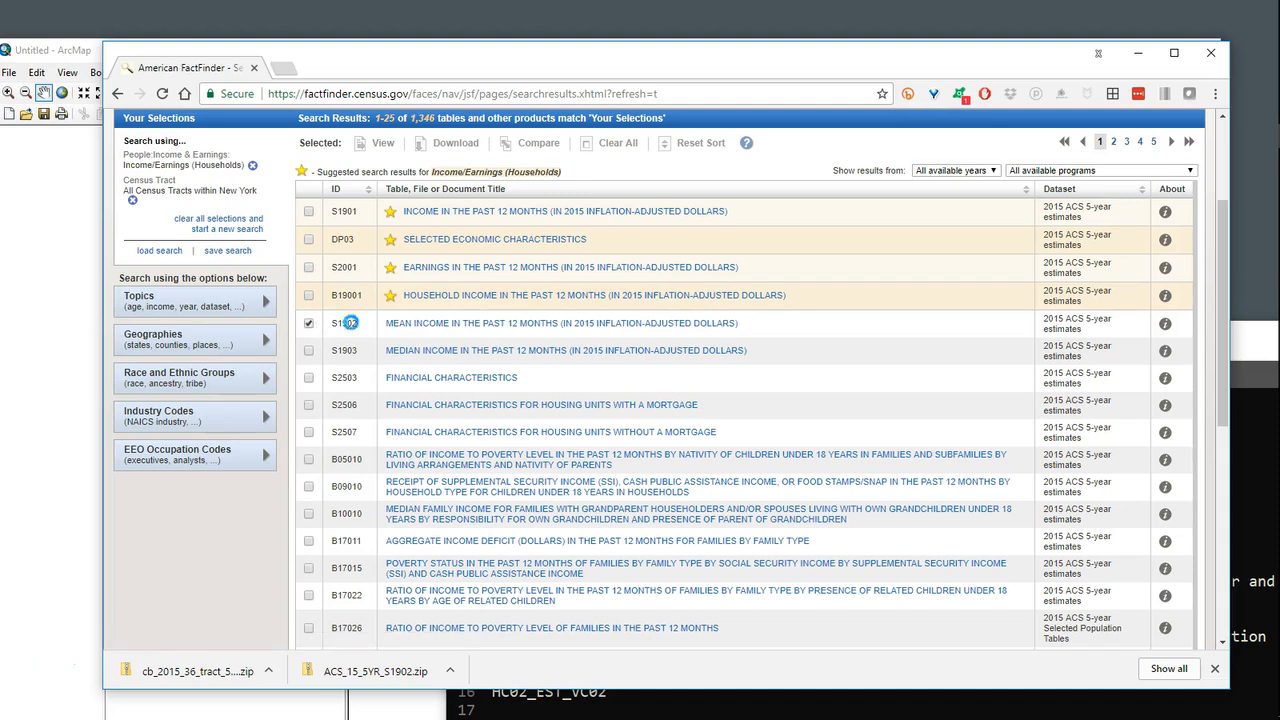
{"action": "left_click", "coordinate": [489, 323]}
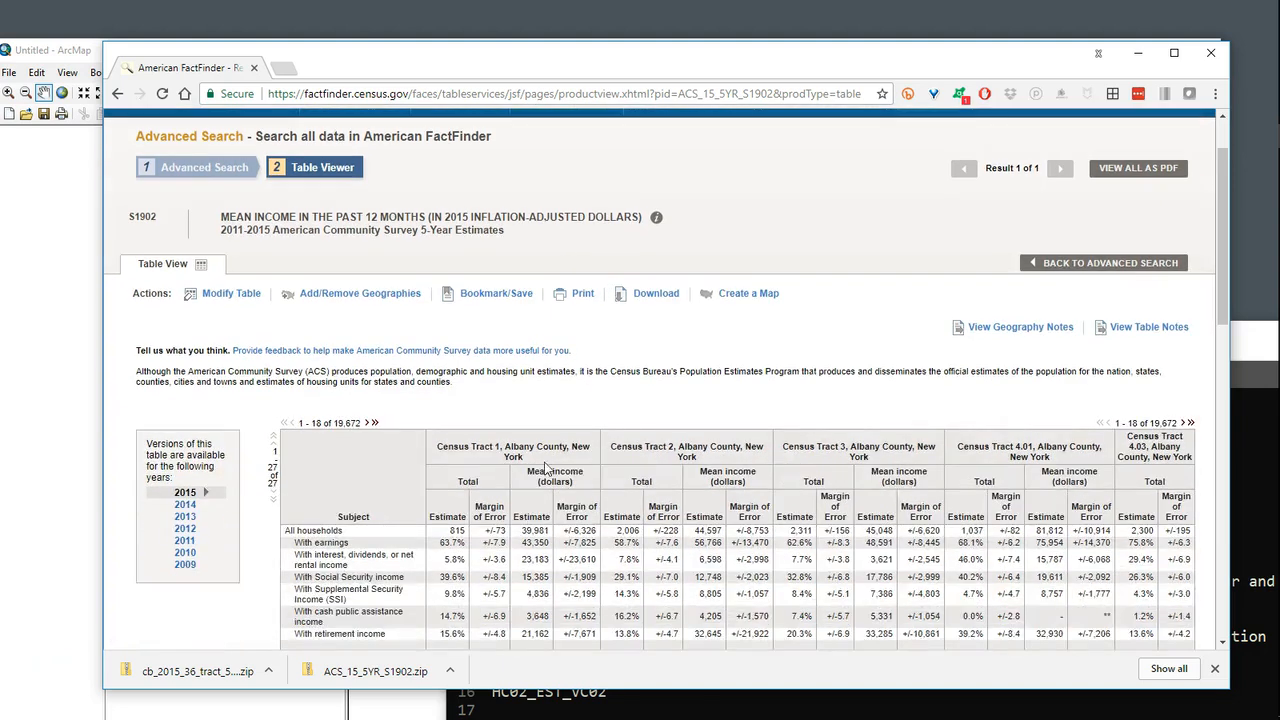
Step: Download table S1902 using the Use the data option, with annotations not merged into a single file and descriptive data element names included
{"action": "scroll", "coordinate": [574, 513], "scroll_direction": "down", "scroll_amount": 3}
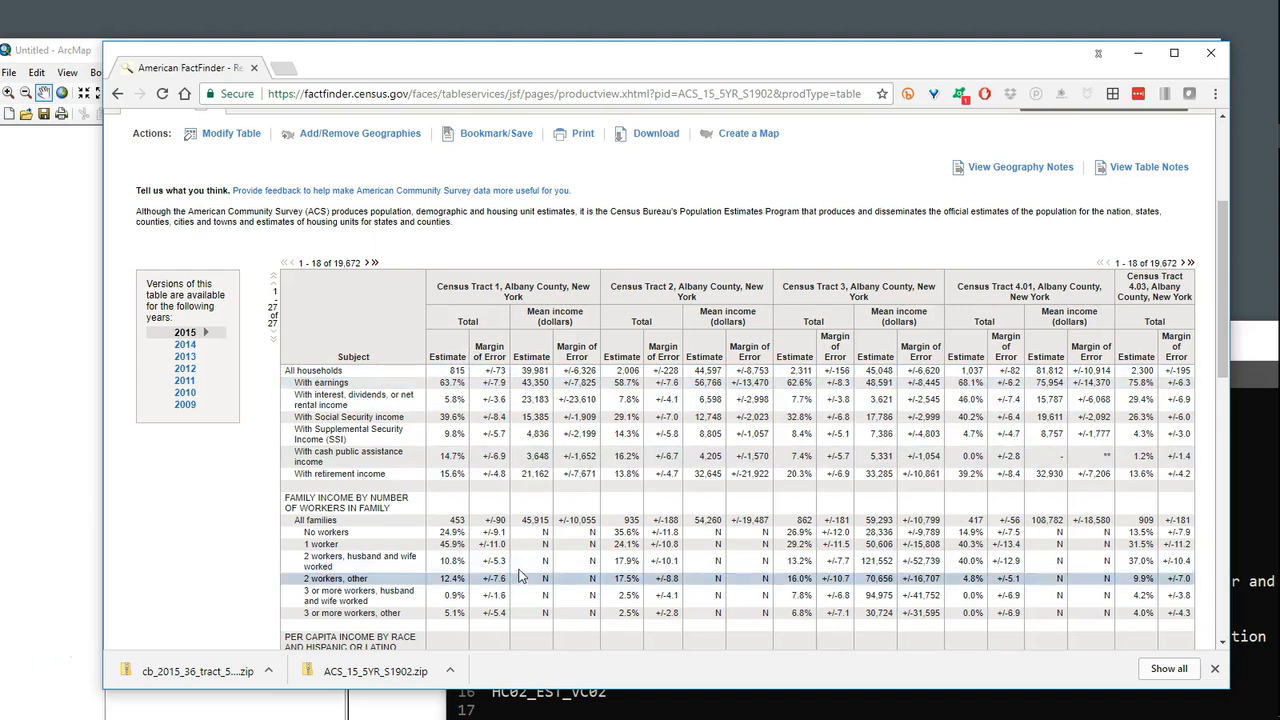
{"action": "scroll", "coordinate": [498, 562], "scroll_direction": "down", "scroll_amount": 3}
{"action": "scroll", "coordinate": [498, 562], "scroll_direction": "down", "scroll_amount": 4}
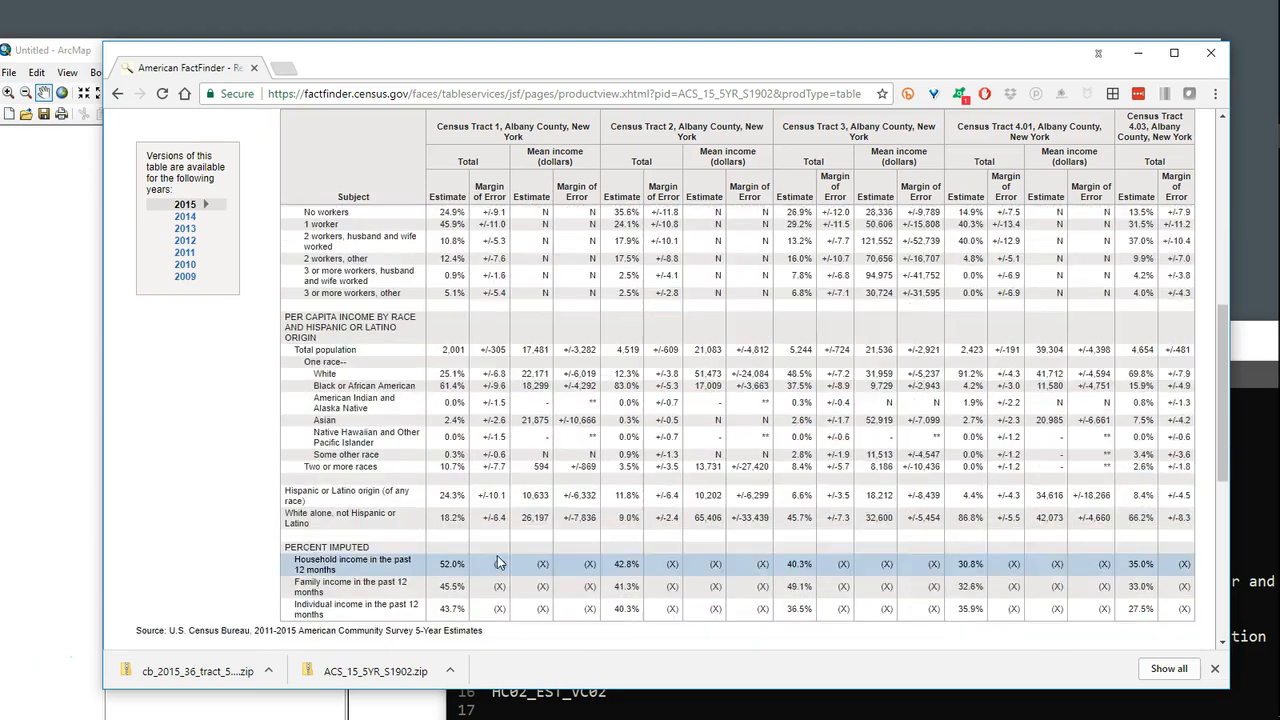
{"action": "scroll", "coordinate": [485, 503], "scroll_direction": "up", "scroll_amount": 7}
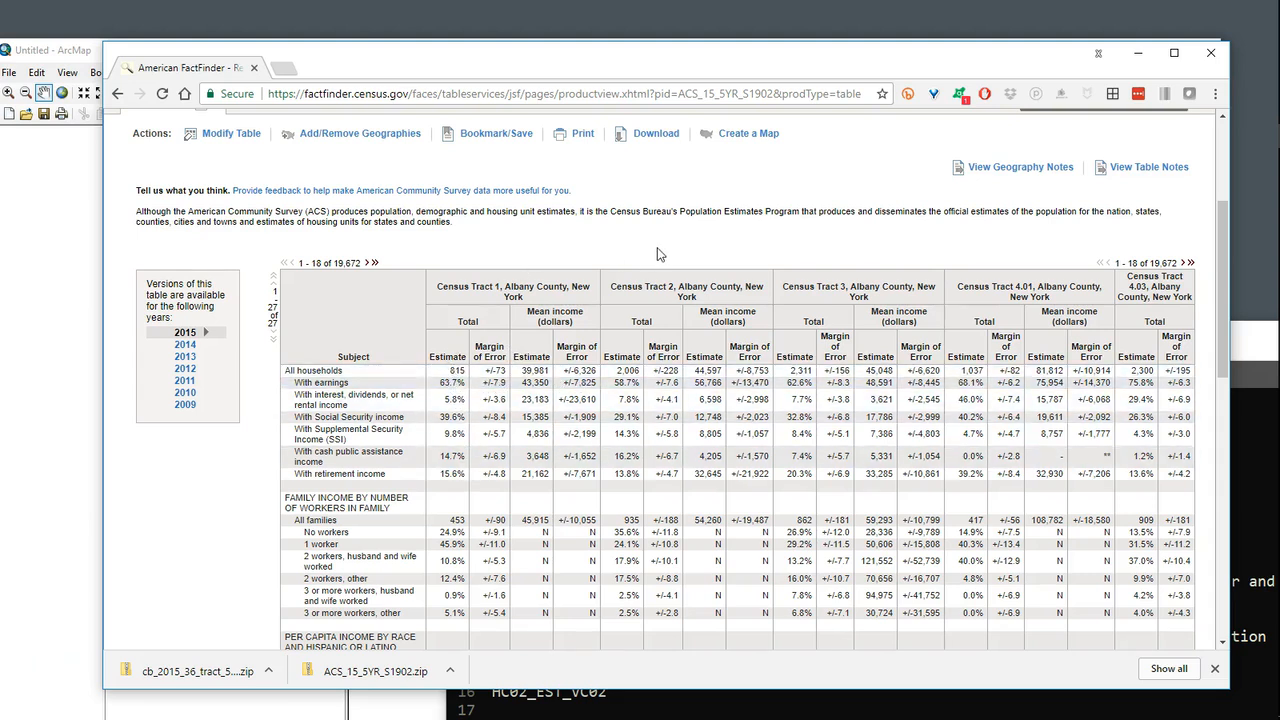
{"action": "scroll", "coordinate": [657, 254], "scroll_direction": "up", "scroll_amount": 2}
{"action": "left_click", "coordinate": [657, 296]}
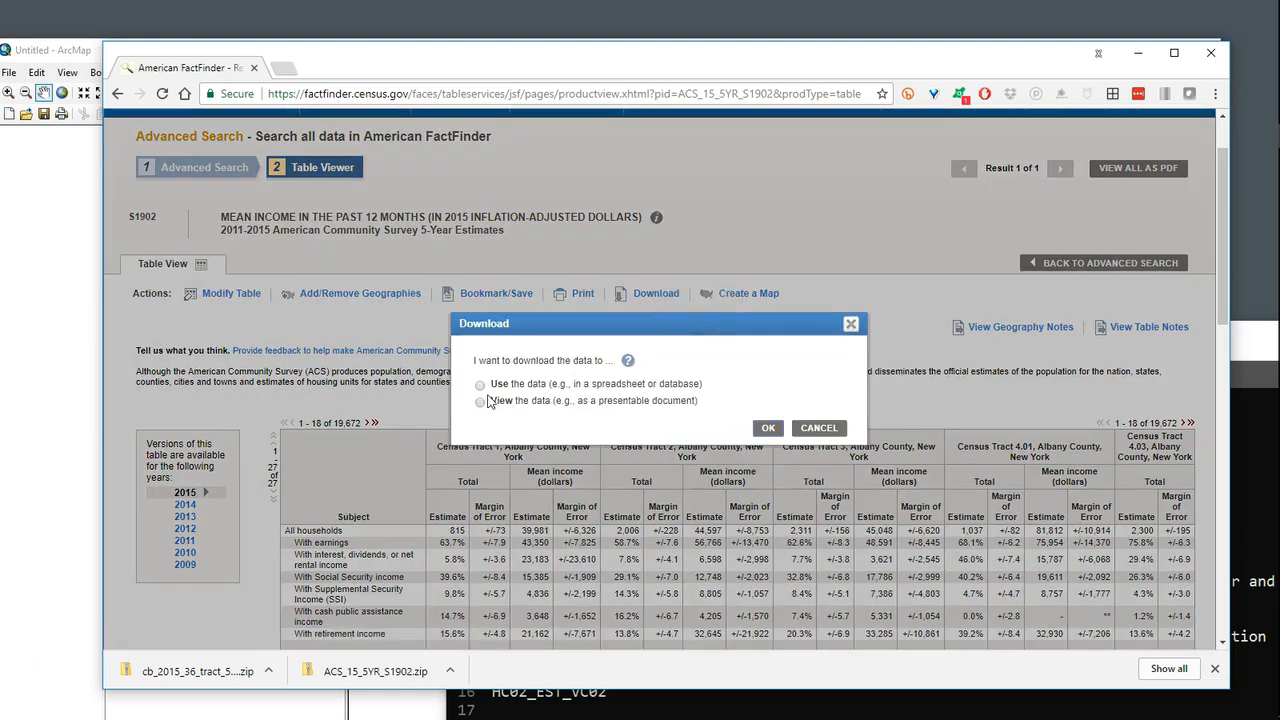
{"action": "left_click", "coordinate": [481, 385]}
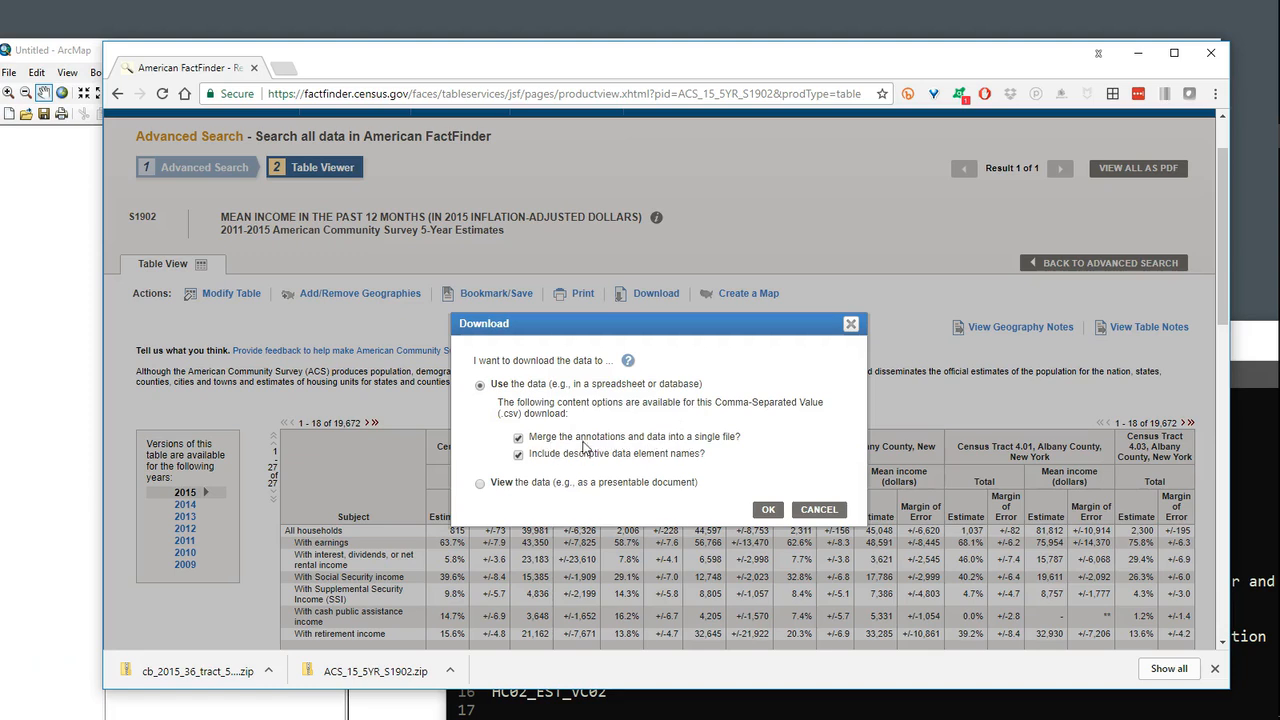
{"action": "left_click", "coordinate": [518, 438]}
{"action": "left_click", "coordinate": [768, 510]}
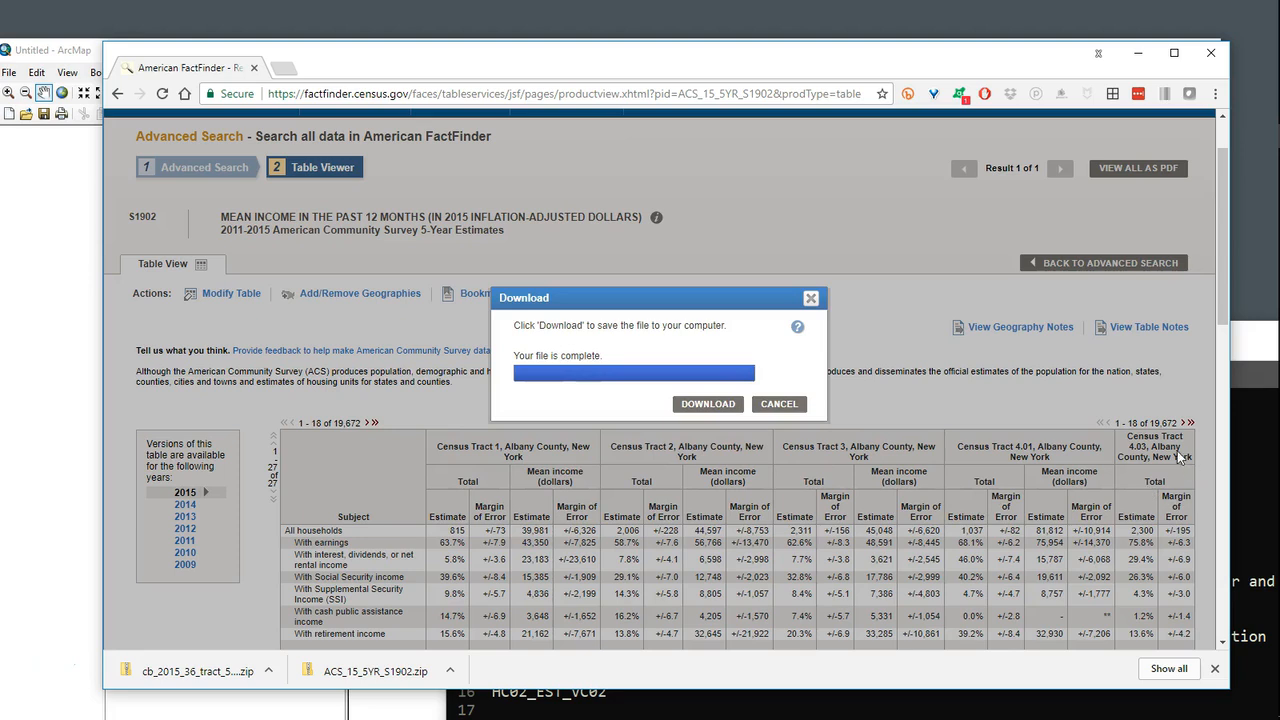
{"action": "left_click", "coordinate": [714, 407]}
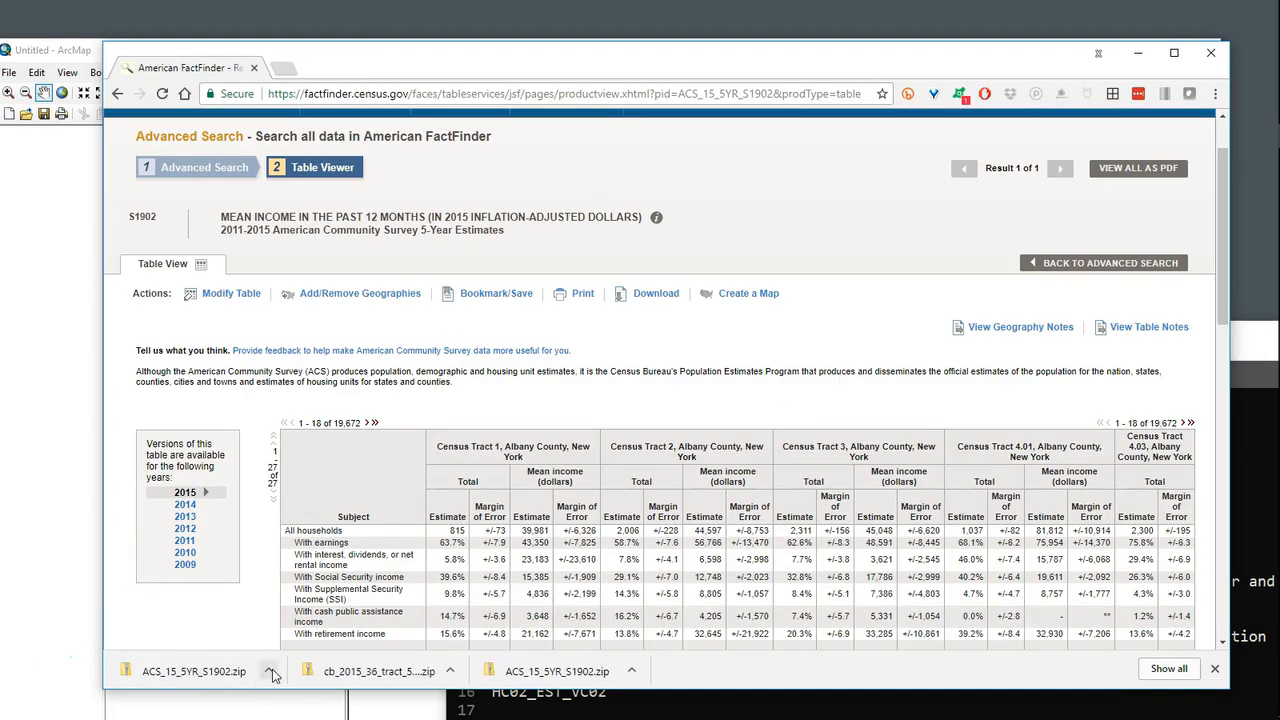
Step: Move the downloaded ACS_15_5YR_S1902.zip from its download folder to the desktop and close the American FactFinder browser window
{"action": "left_click", "coordinate": [272, 673]}
{"action": "left_click", "coordinate": [315, 618]}
{"action": "left_click_drag", "start_coordinate": [240, 125], "coordinate": [1251, 171]}
{"action": "left_click_drag", "start_coordinate": [1251, 171], "coordinate": [1251, 168]}
{"action": "left_click_drag", "start_coordinate": [1104, 74], "coordinate": [1072, 71]}
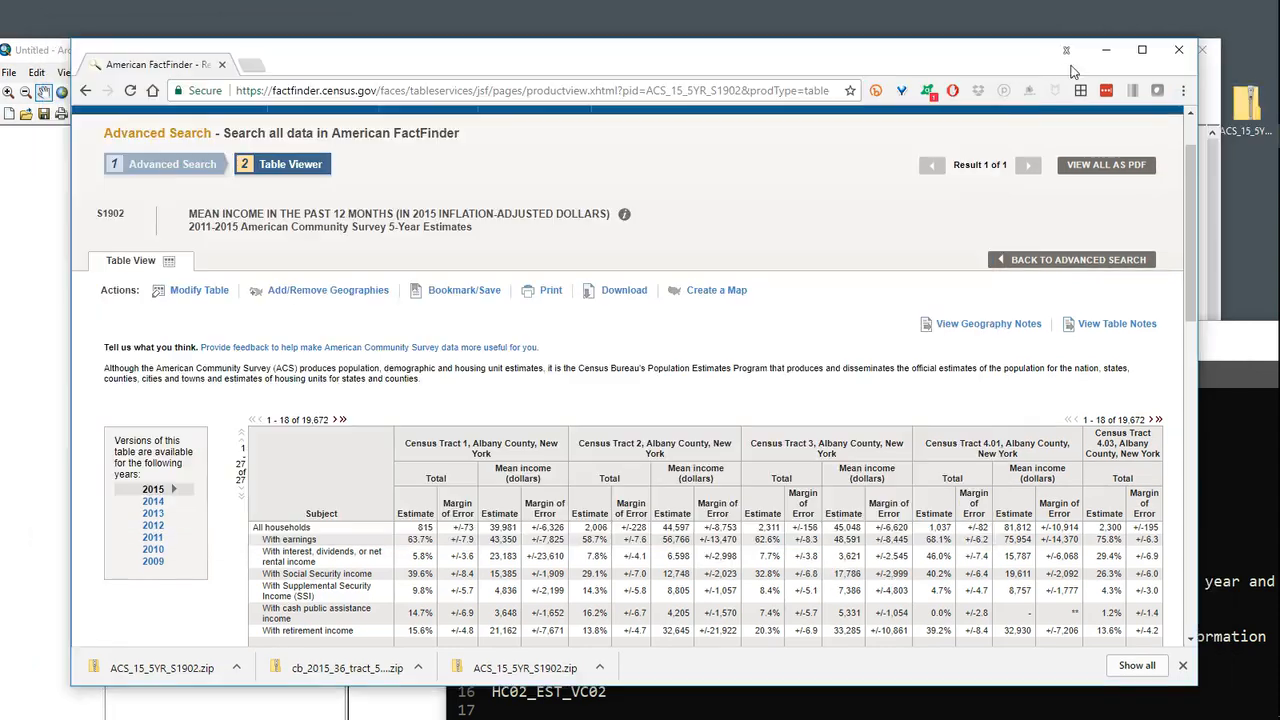
{"action": "left_click", "coordinate": [1178, 52]}
{"action": "left_click_drag", "start_coordinate": [897, 357], "coordinate": [674, 88]}
{"action": "scroll", "coordinate": [564, 511], "scroll_direction": "down", "scroll_amount": 2}
{"action": "scroll", "coordinate": [564, 511], "scroll_direction": "down", "scroll_amount": 1}
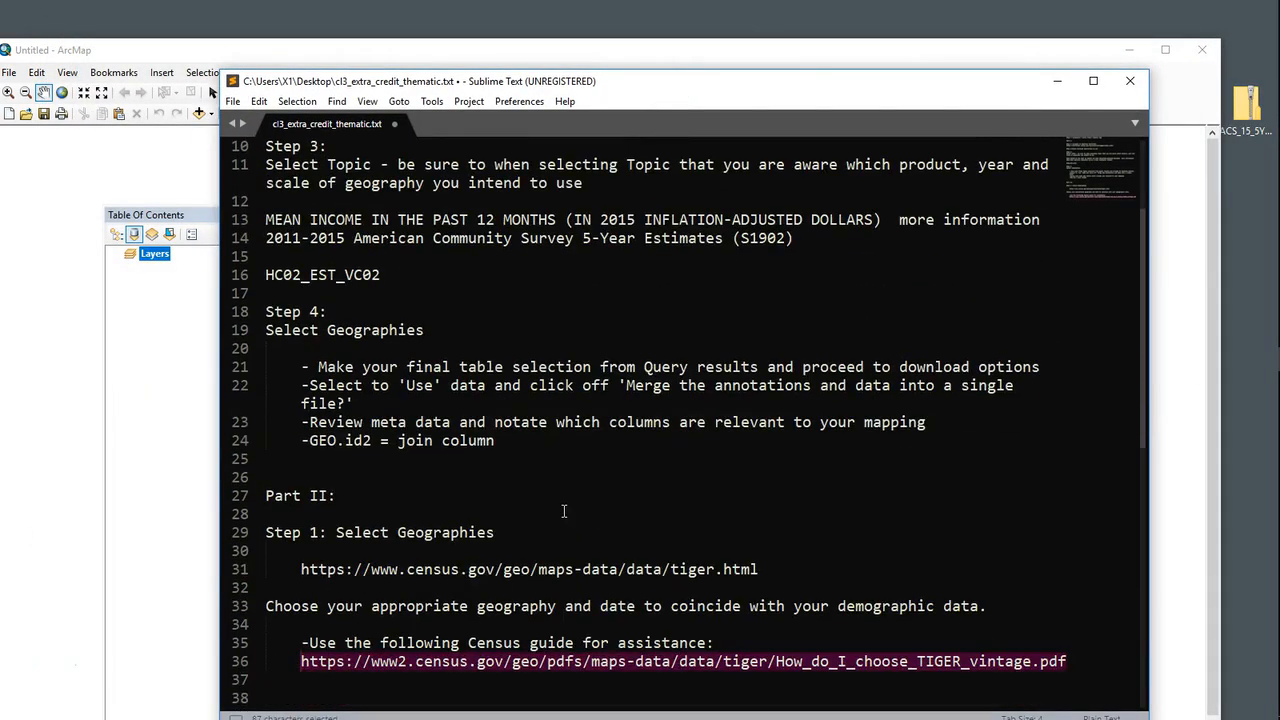
{"action": "left_click_drag", "start_coordinate": [760, 569], "coordinate": [302, 569]}
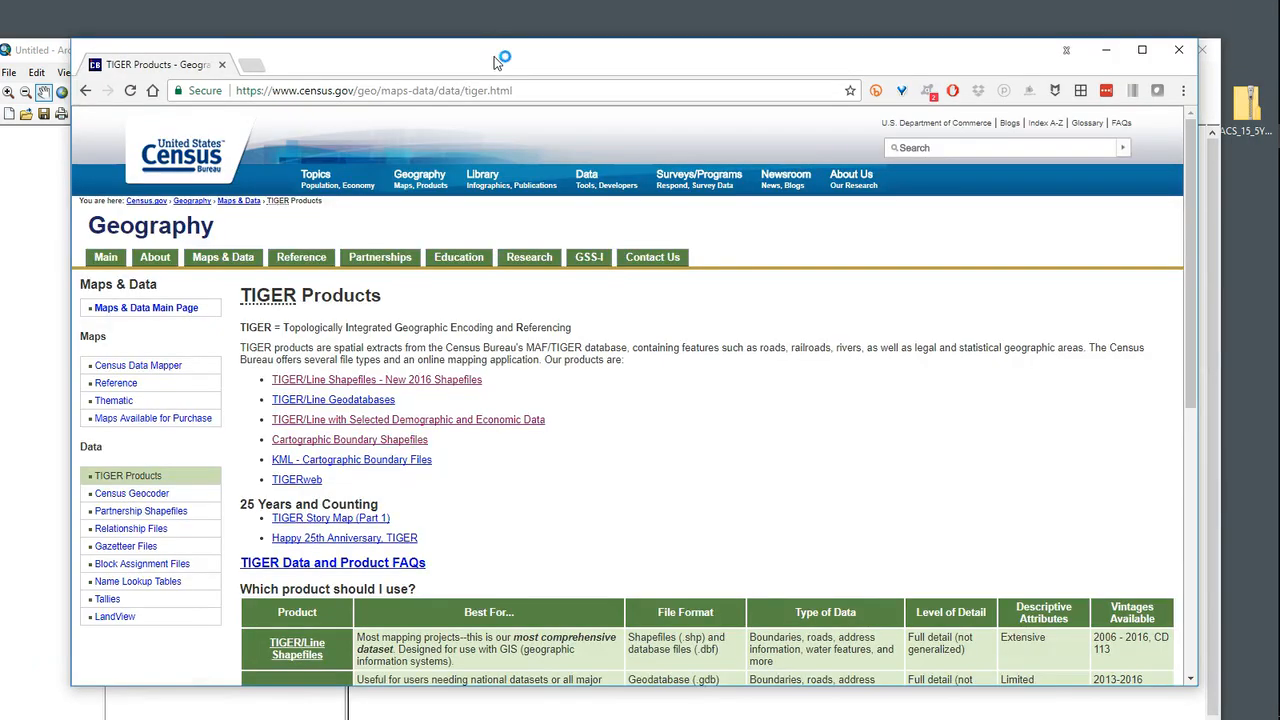
{"action": "left_click_drag", "start_coordinate": [497, 62], "coordinate": [493, 46]}
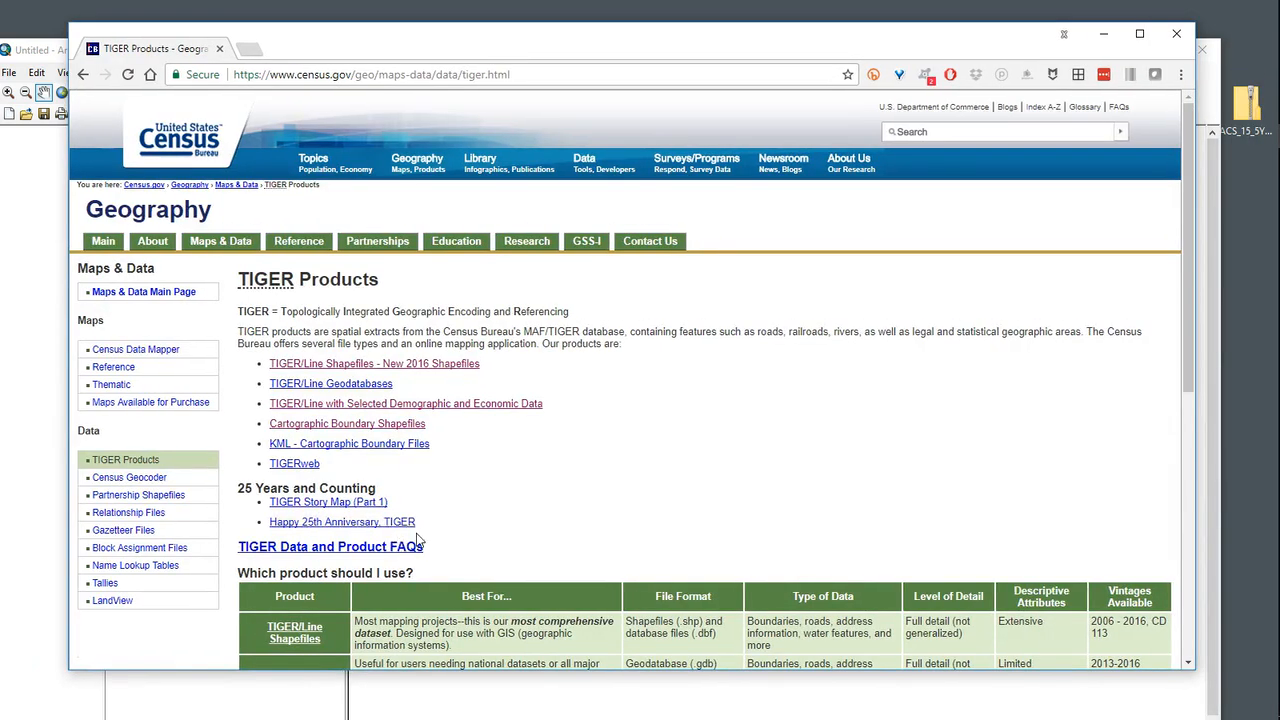
Step: Open Cartographic Boundary Shapefiles from the TIGER product comparison and go to the state-based Census Tract files
{"action": "scroll", "coordinate": [421, 530], "scroll_direction": "down", "scroll_amount": 3}
{"action": "scroll", "coordinate": [421, 530], "scroll_direction": "down", "scroll_amount": 1}
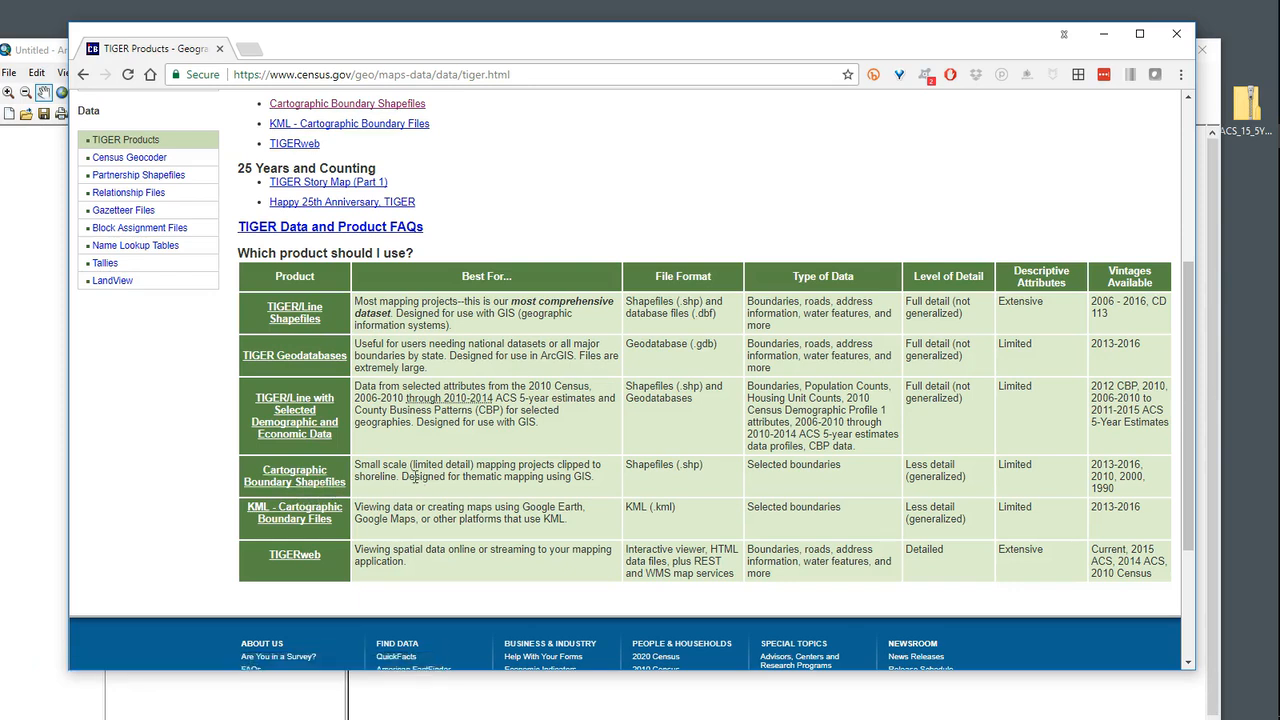
{"action": "scroll", "coordinate": [443, 507], "scroll_direction": "down", "scroll_amount": 2}
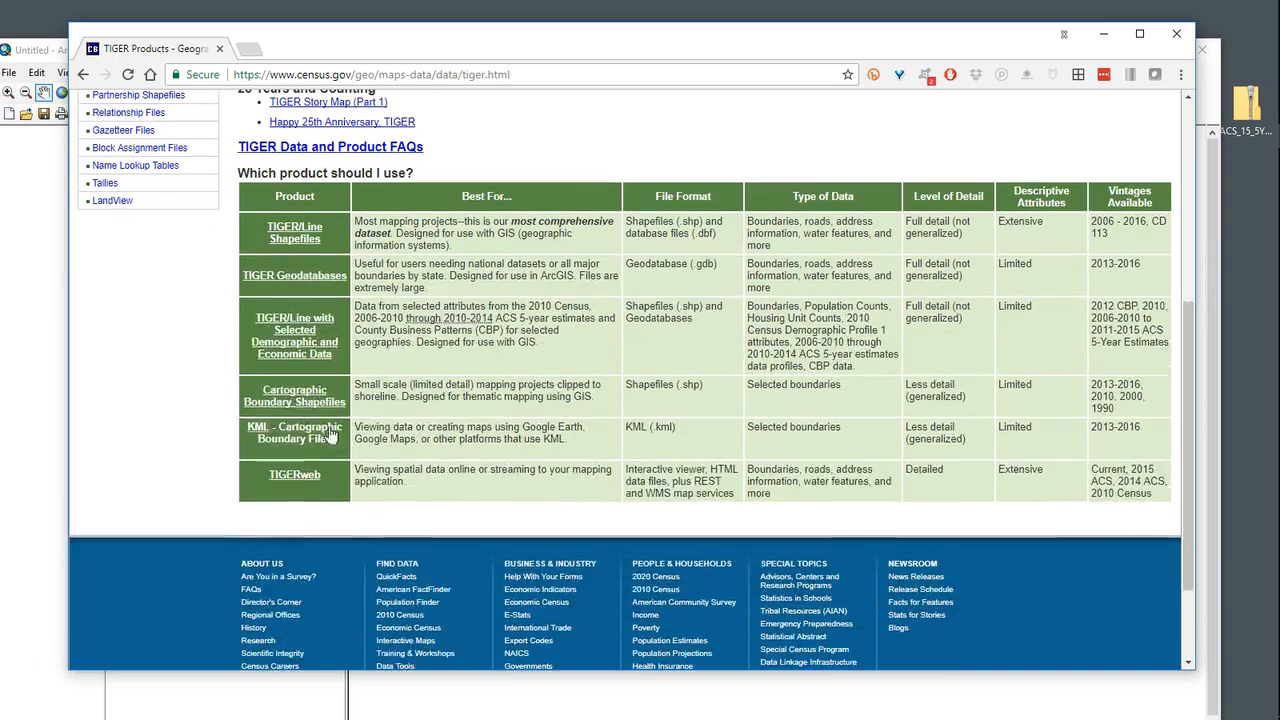
{"action": "left_click", "coordinate": [296, 404]}
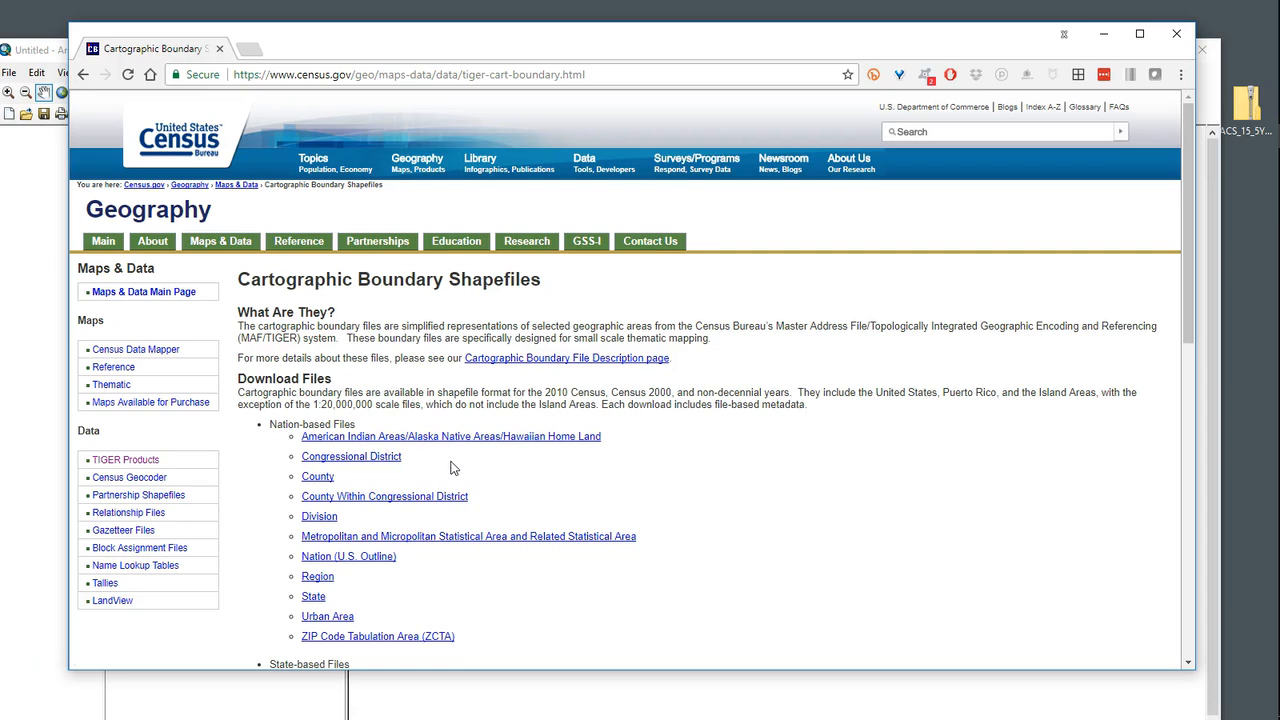
{"action": "scroll", "coordinate": [414, 437], "scroll_direction": "down", "scroll_amount": 1}
{"action": "scroll", "coordinate": [415, 531], "scroll_direction": "down", "scroll_amount": 1}
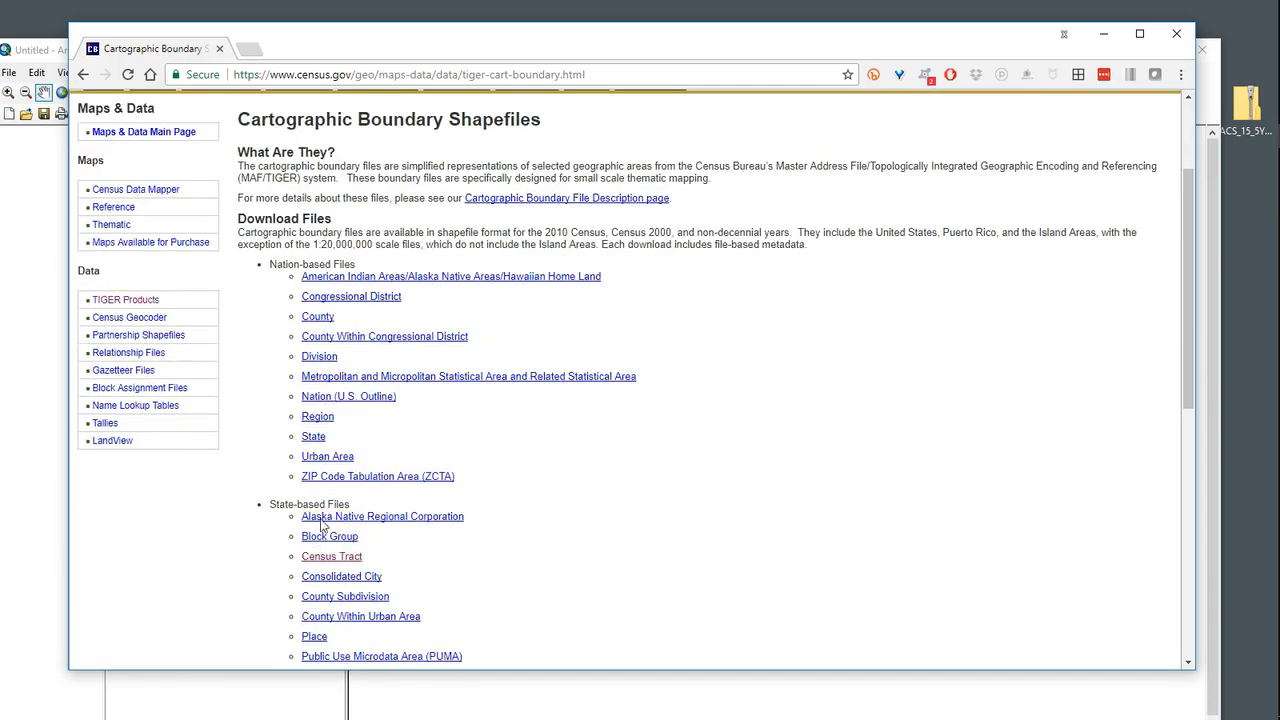
{"action": "left_click", "coordinate": [355, 558]}
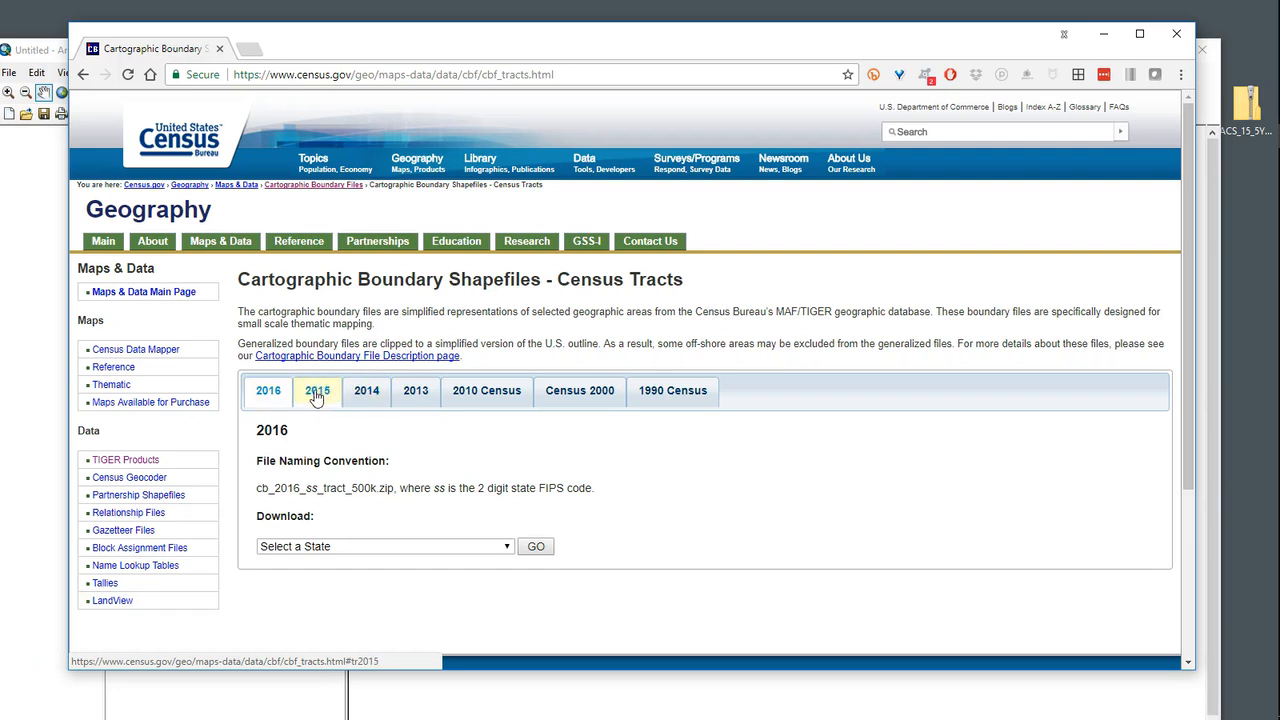
Step: Download the 2015 census tract boundary shapefile for New York at the 500k resolution level
{"action": "left_click", "coordinate": [318, 392]}
{"action": "scroll", "coordinate": [510, 490], "scroll_direction": "down", "scroll_amount": 2}
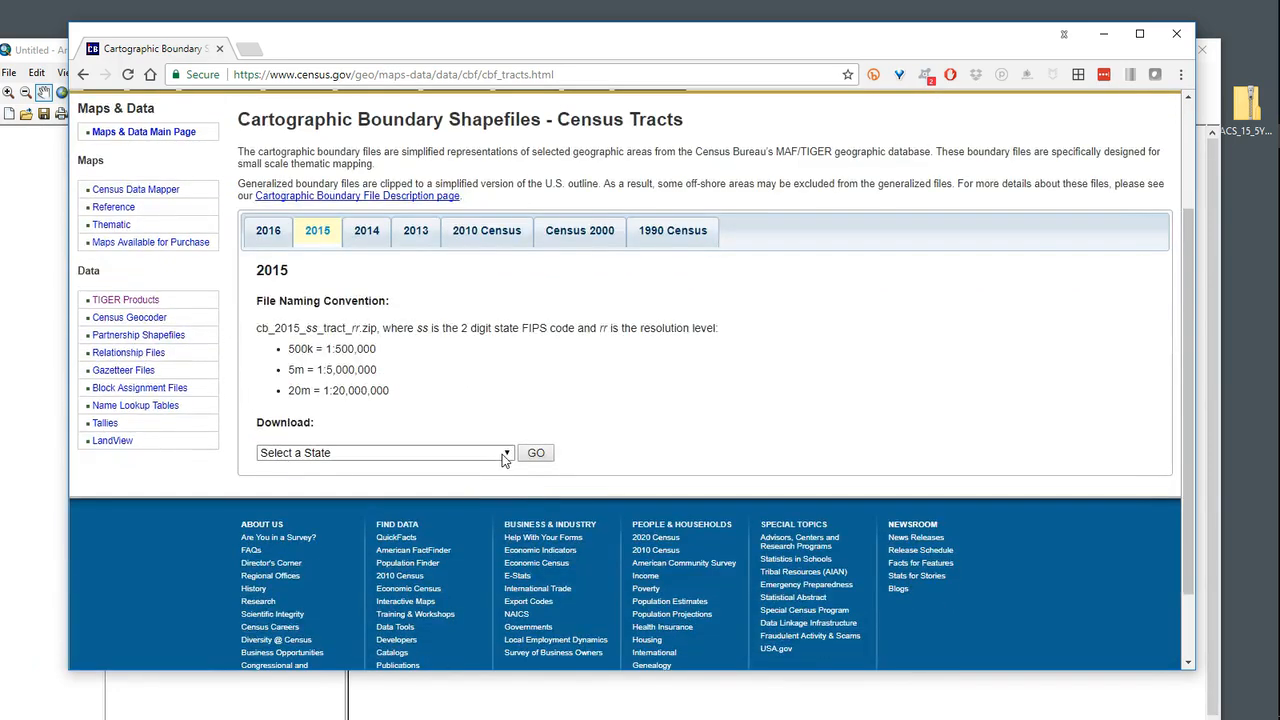
{"action": "left_click", "coordinate": [506, 453]}
{"action": "left_click_drag", "start_coordinate": [506, 234], "coordinate": [501, 311]}
{"action": "left_click", "coordinate": [285, 386]}
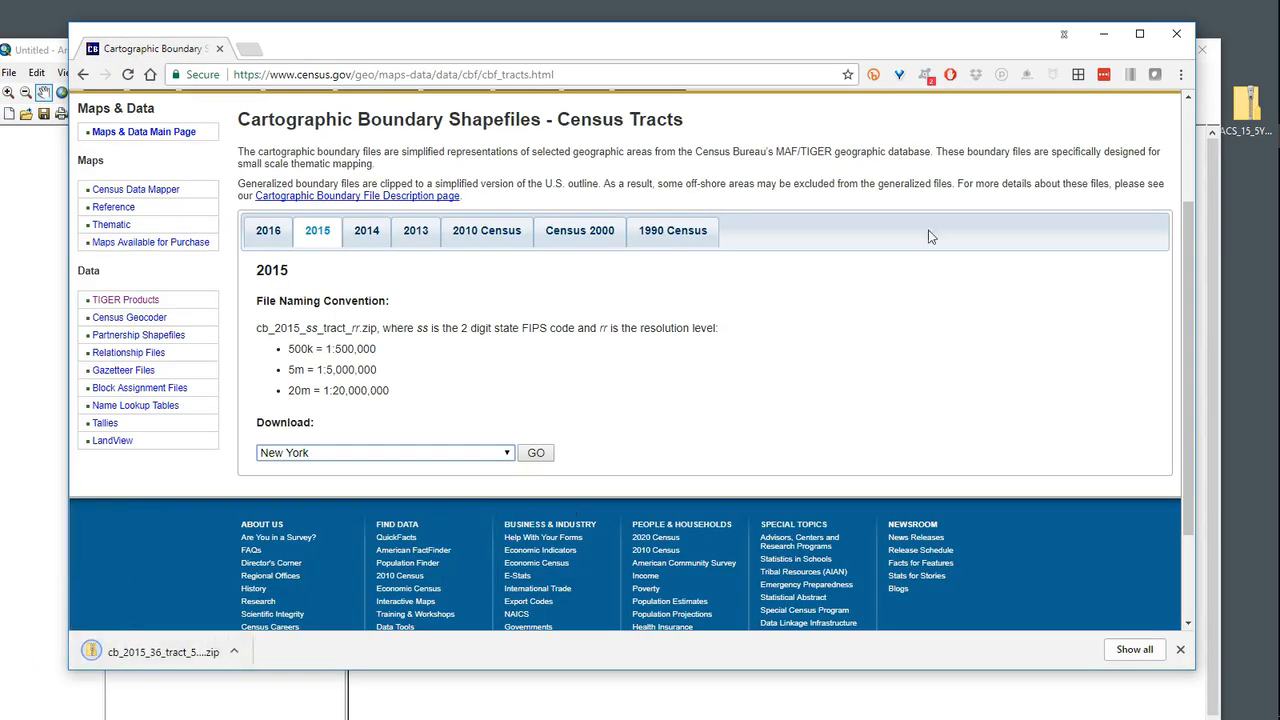
Step: Move the downloaded cb_2015_36_tract_500k.zip from its download folder to the desktop and put away the browser window
{"action": "left_click", "coordinate": [233, 651]}
{"action": "left_click", "coordinate": [285, 597]}
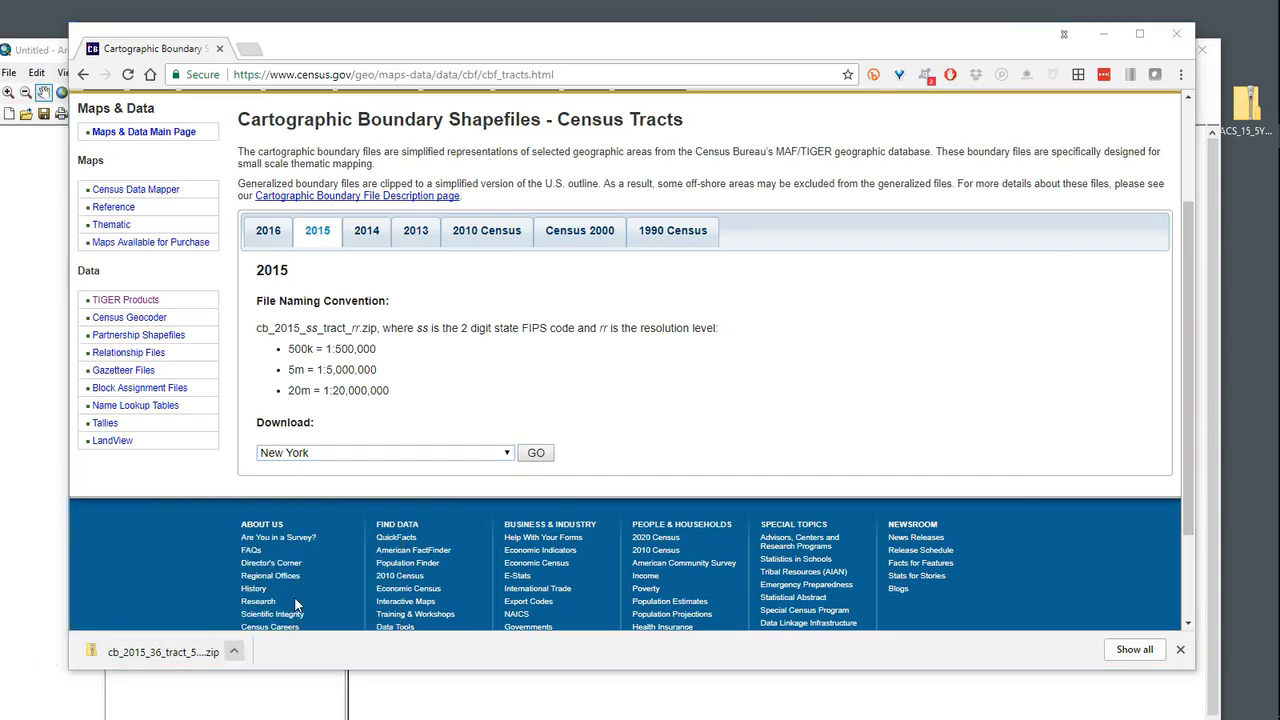
{"action": "left_click_drag", "start_coordinate": [229, 140], "coordinate": [1222, 200]}
{"action": "left_click", "coordinate": [1006, 38]}
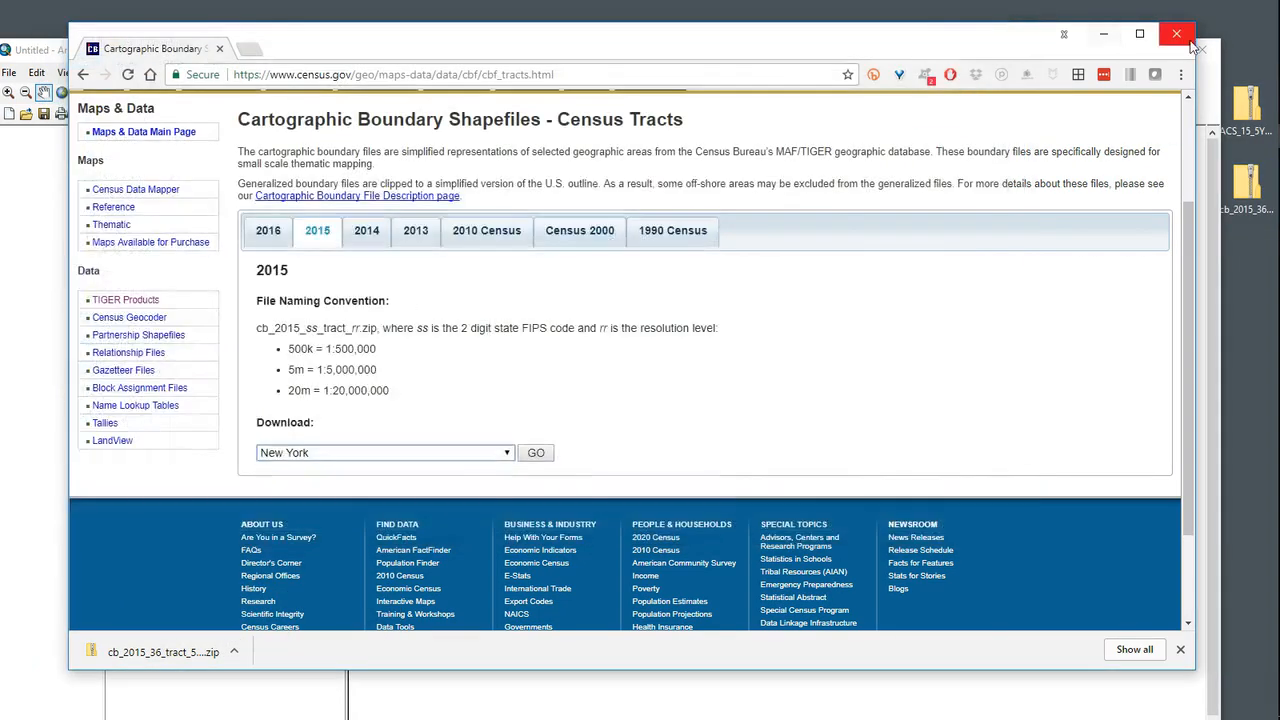
{"action": "left_click", "coordinate": [1106, 36]}
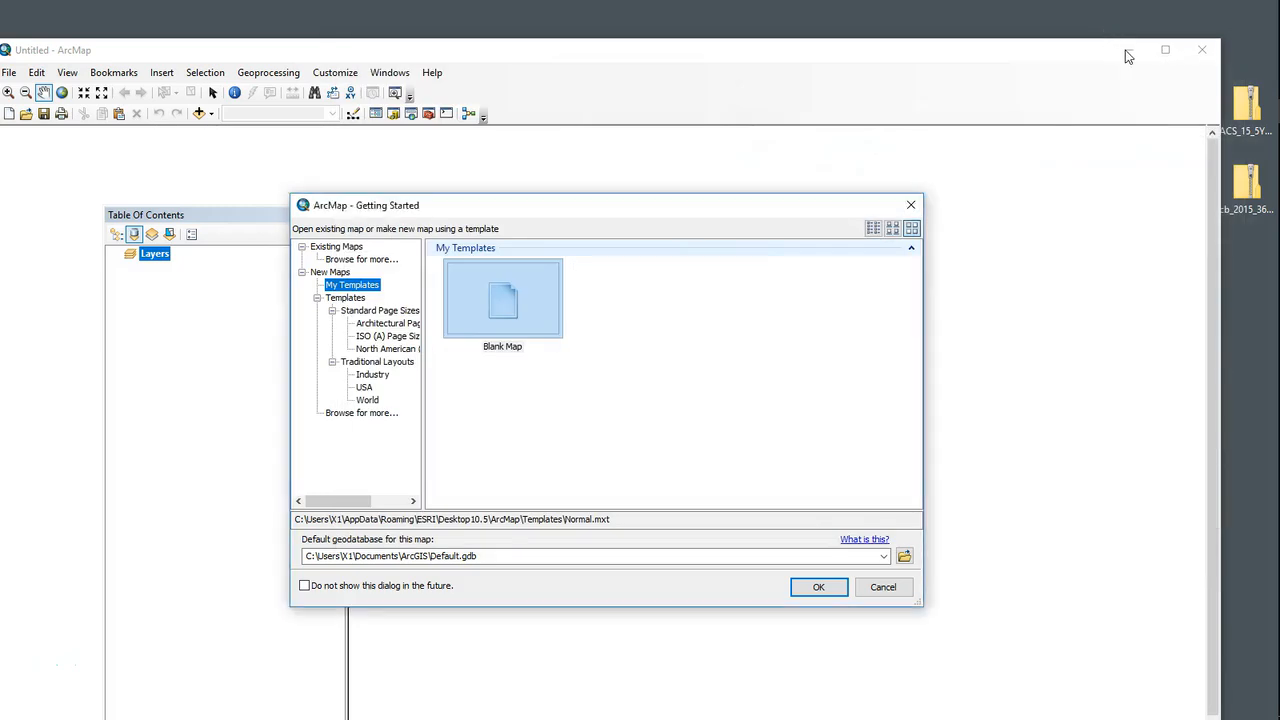
Step: Cancel the ArcMap Getting Started dialog, minimize ArcMap and move the two zip archives to a free area of the desktop
{"action": "left_click", "coordinate": [883, 588]}
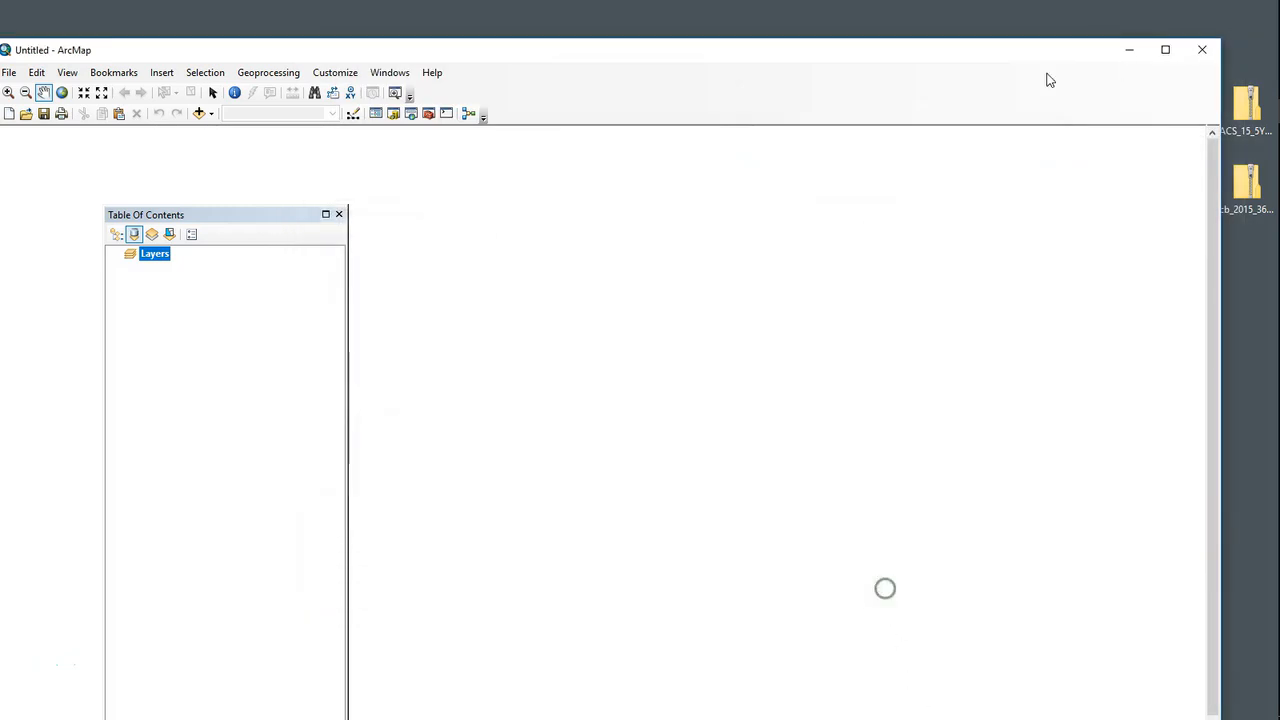
{"action": "left_click", "coordinate": [1131, 49]}
{"action": "left_click_drag", "start_coordinate": [1175, 88], "coordinate": [1276, 230]}
{"action": "left_click_drag", "start_coordinate": [1247, 185], "coordinate": [578, 262]}
Step: Create a new desktop folder named NYS_MI
{"action": "right_click", "coordinate": [733, 273]}
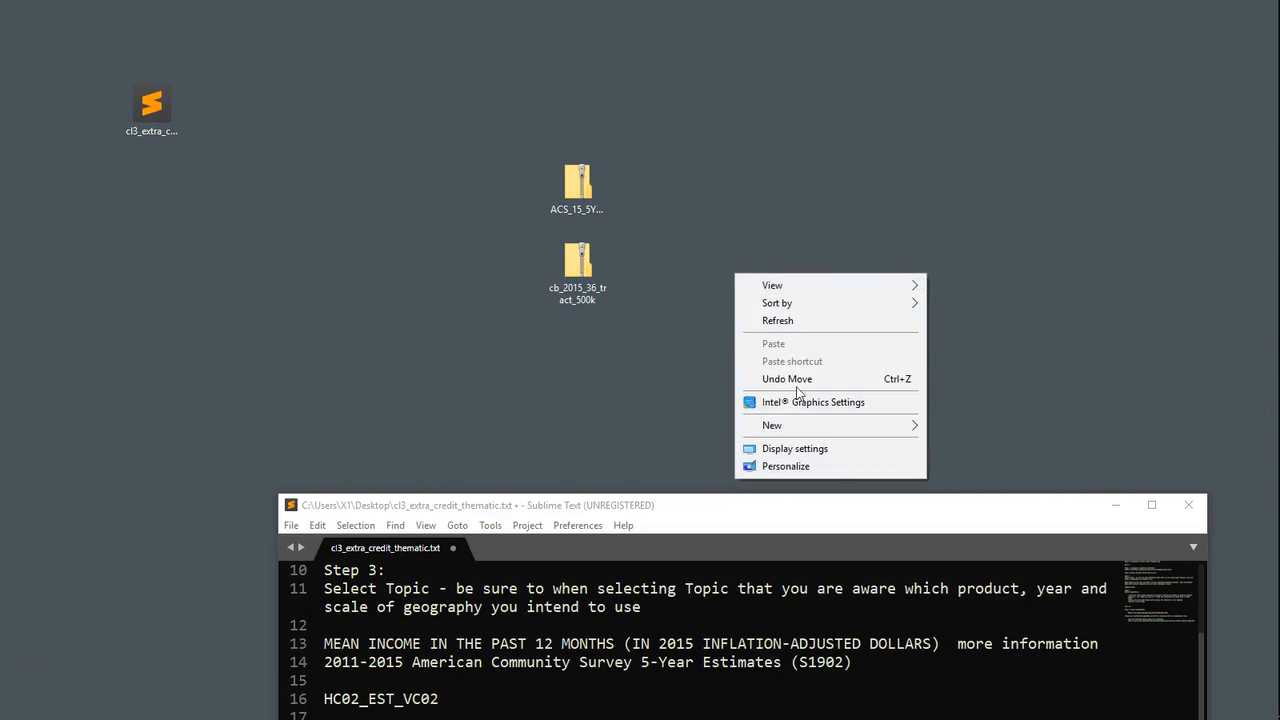
{"action": "mouse_move", "coordinate": [826, 428]}
{"action": "left_click", "coordinate": [976, 429]}
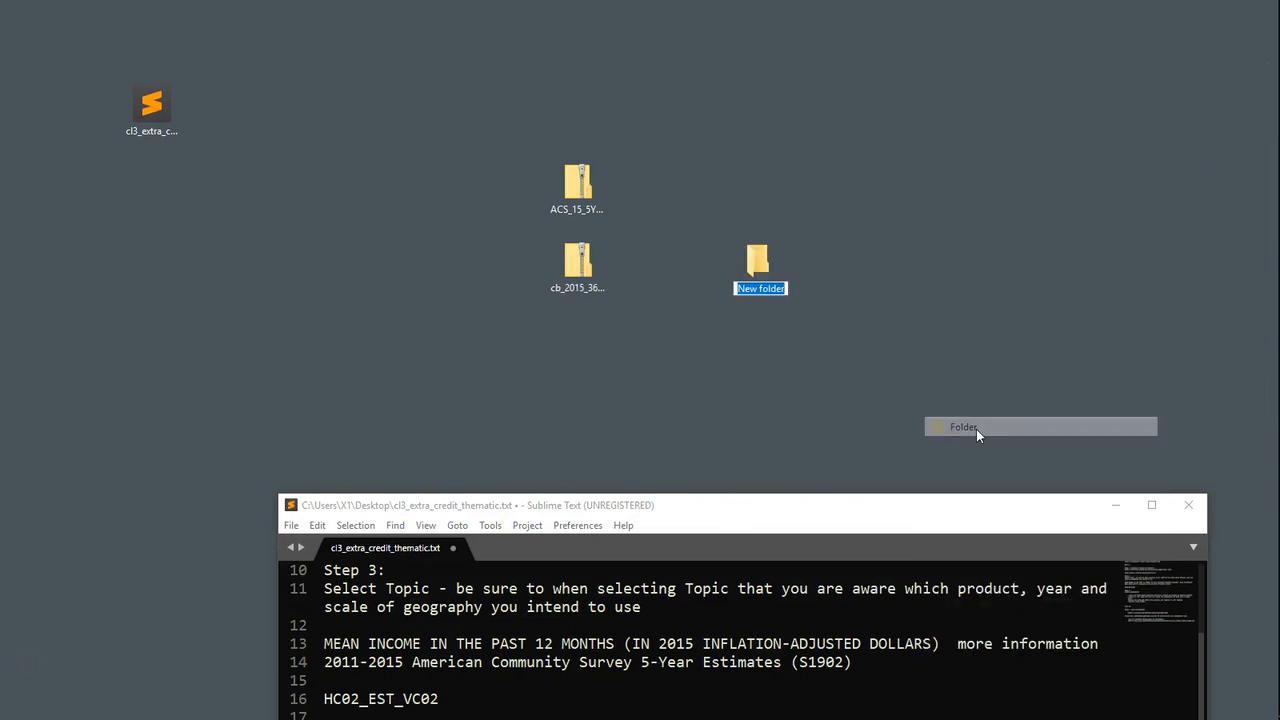
{"action": "type", "text": "NYS_MI"}
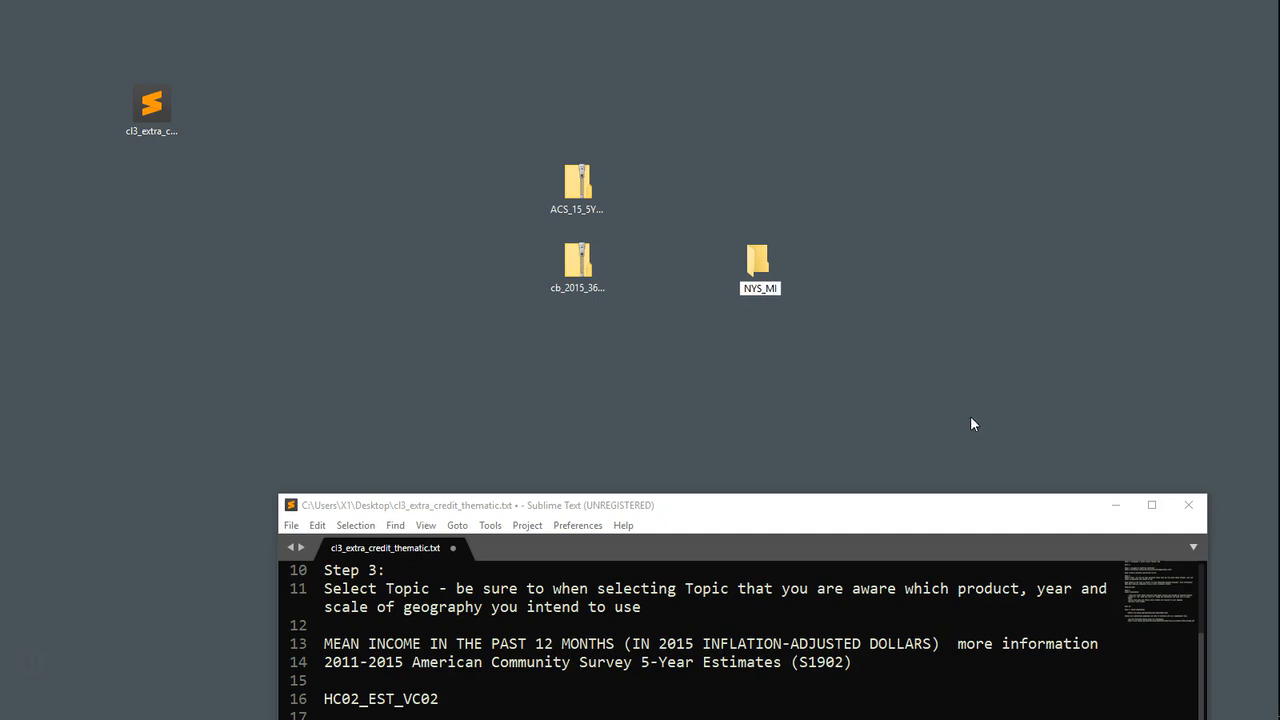
{"action": "key", "text": "Return"}
Step: Extract the ACS_15_5YR_S1902 and cb_2015_36_tract_500k archives and move the extracted folders into NYS_MI
{"action": "right_click", "coordinate": [580, 269]}
{"action": "left_click", "coordinate": [648, 304]}
{"action": "key", "text": "Return"}
{"action": "left_click_drag", "start_coordinate": [17, 57], "coordinate": [757, 262]}
Step: Delete the two original zip archives from the desktop
{"action": "left_click_drag", "start_coordinate": [636, 300], "coordinate": [570, 175]}
{"action": "right_click", "coordinate": [568, 173]}
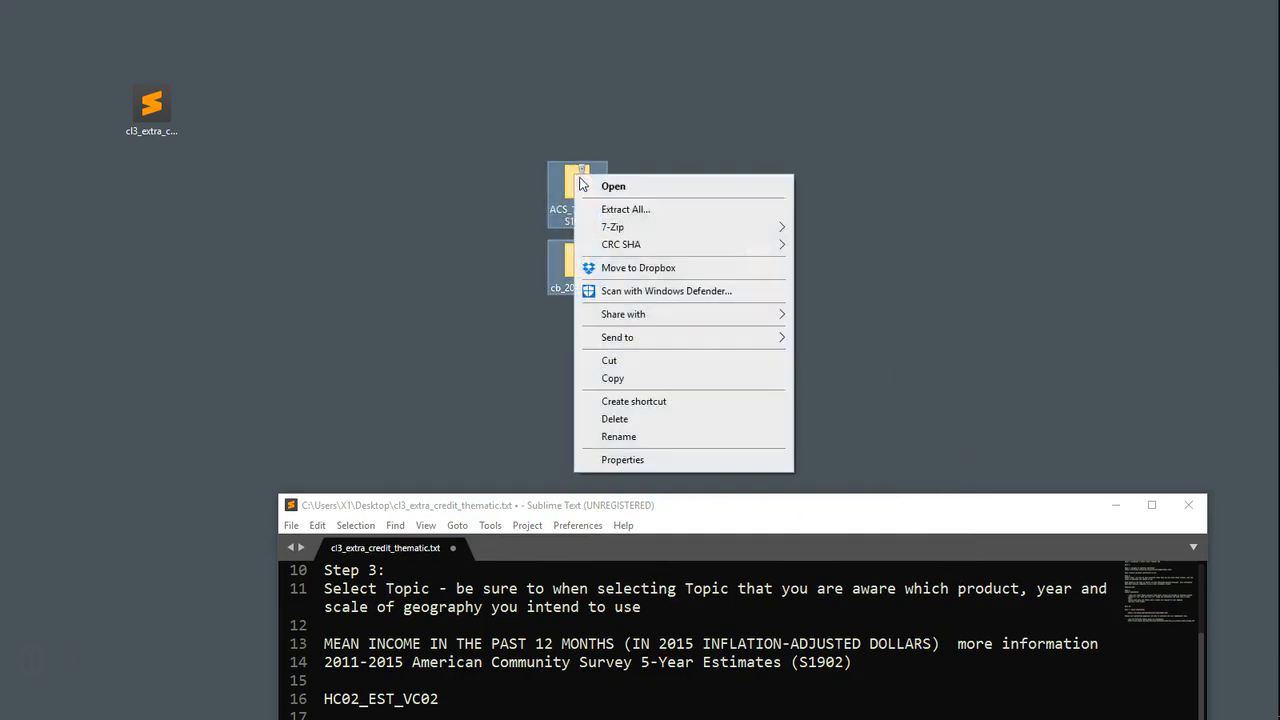
{"action": "left_click", "coordinate": [655, 419]}
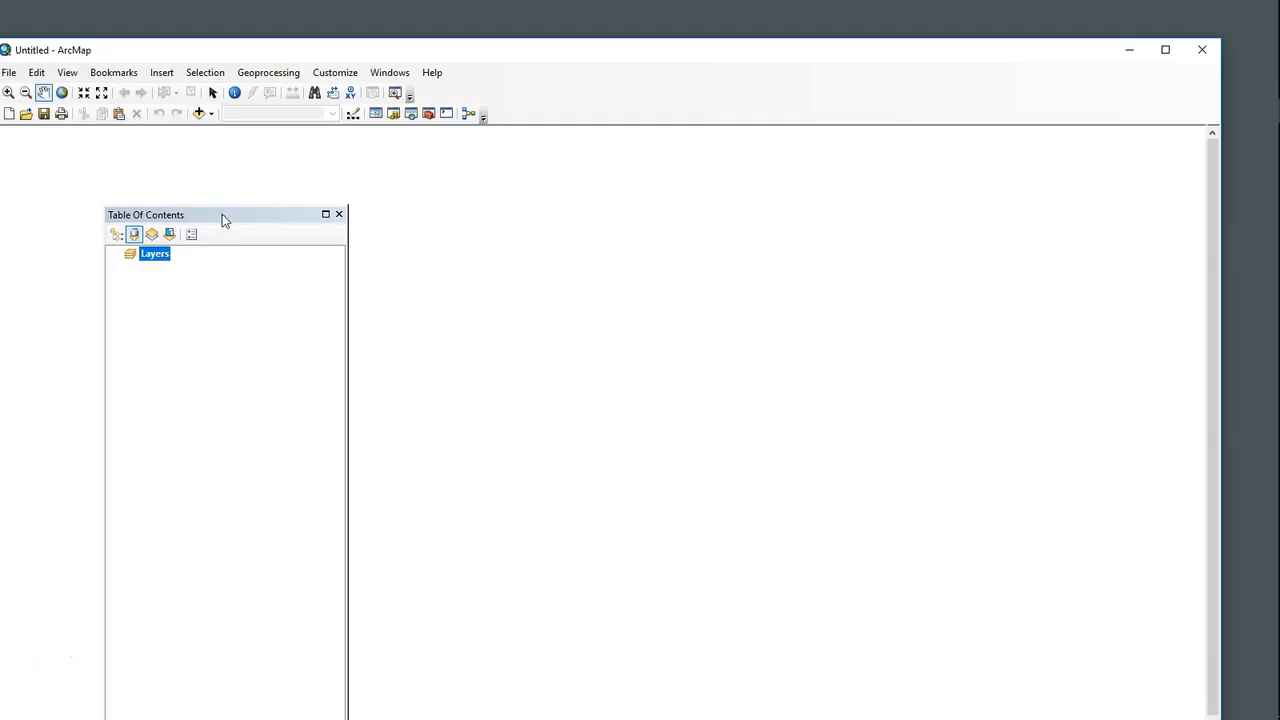
Step: Switch to ArcMap, open the Catalog window and expand a folder connection to C:\Users\X1\Desktop\NYS_MI
{"action": "left_click_drag", "start_coordinate": [223, 220], "coordinate": [174, 151]}
{"action": "left_click", "coordinate": [393, 113]}
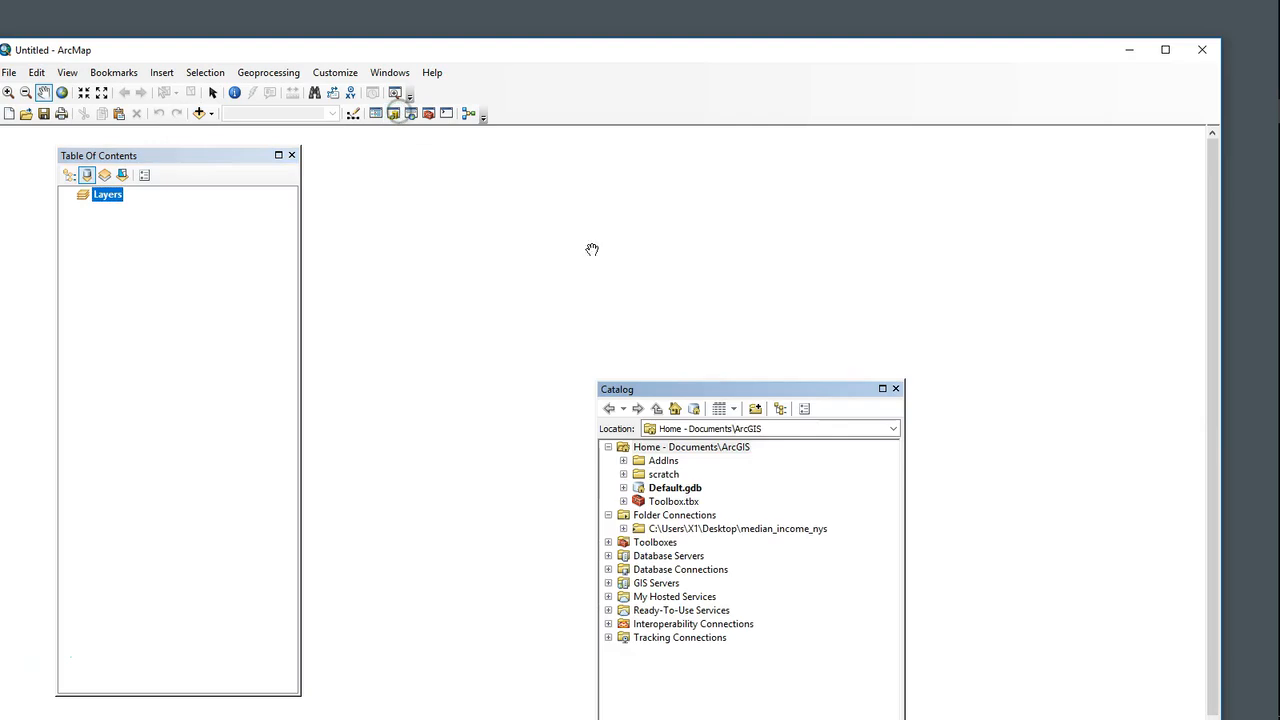
{"action": "left_click", "coordinate": [870, 334]}
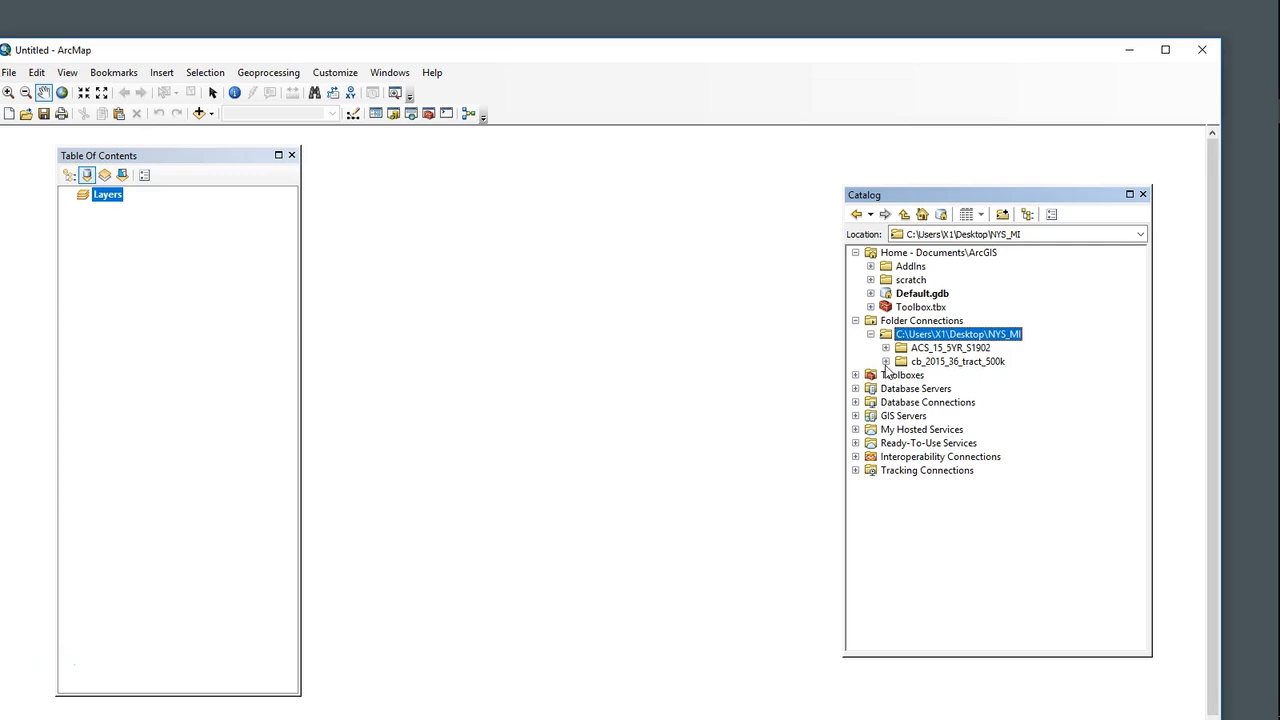
Step: Add cb_2015_36_tract_500k.shp to the map and rearrange the windows so the New York tracts are in view
{"action": "left_click", "coordinate": [885, 361]}
{"action": "left_click_drag", "start_coordinate": [980, 375], "coordinate": [666, 380]}
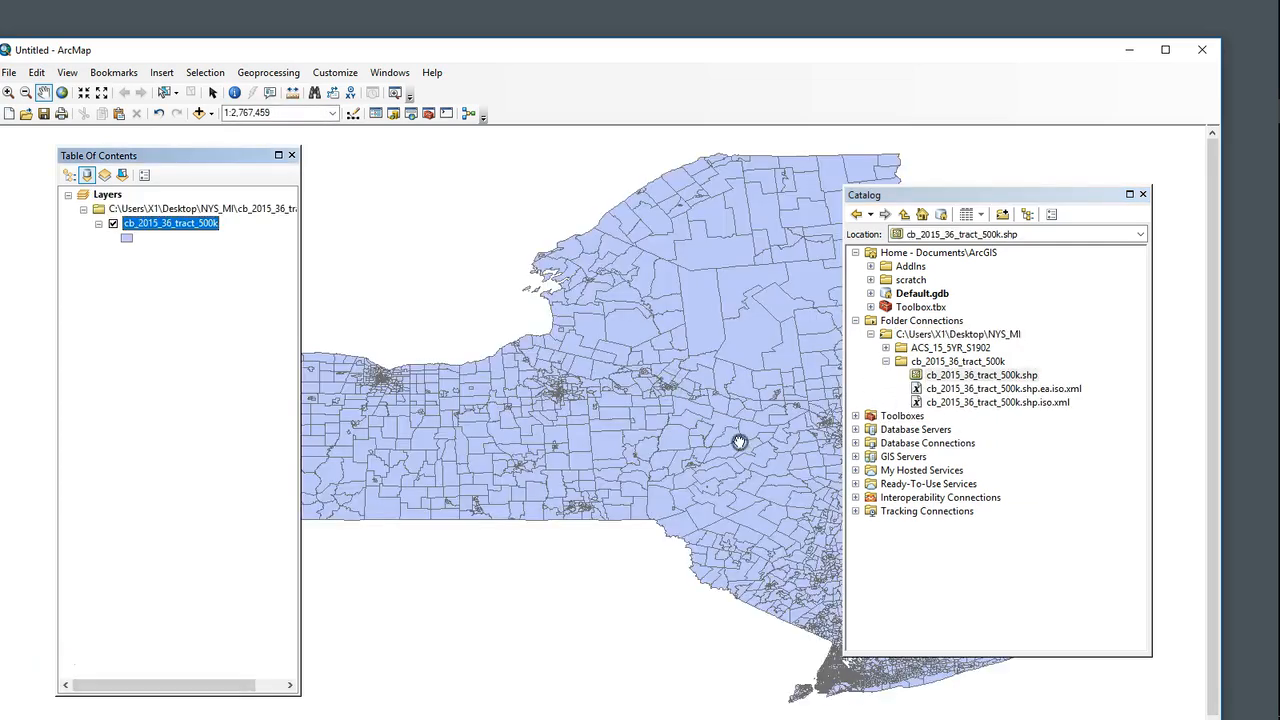
{"action": "left_click_drag", "start_coordinate": [745, 50], "coordinate": [734, 11]}
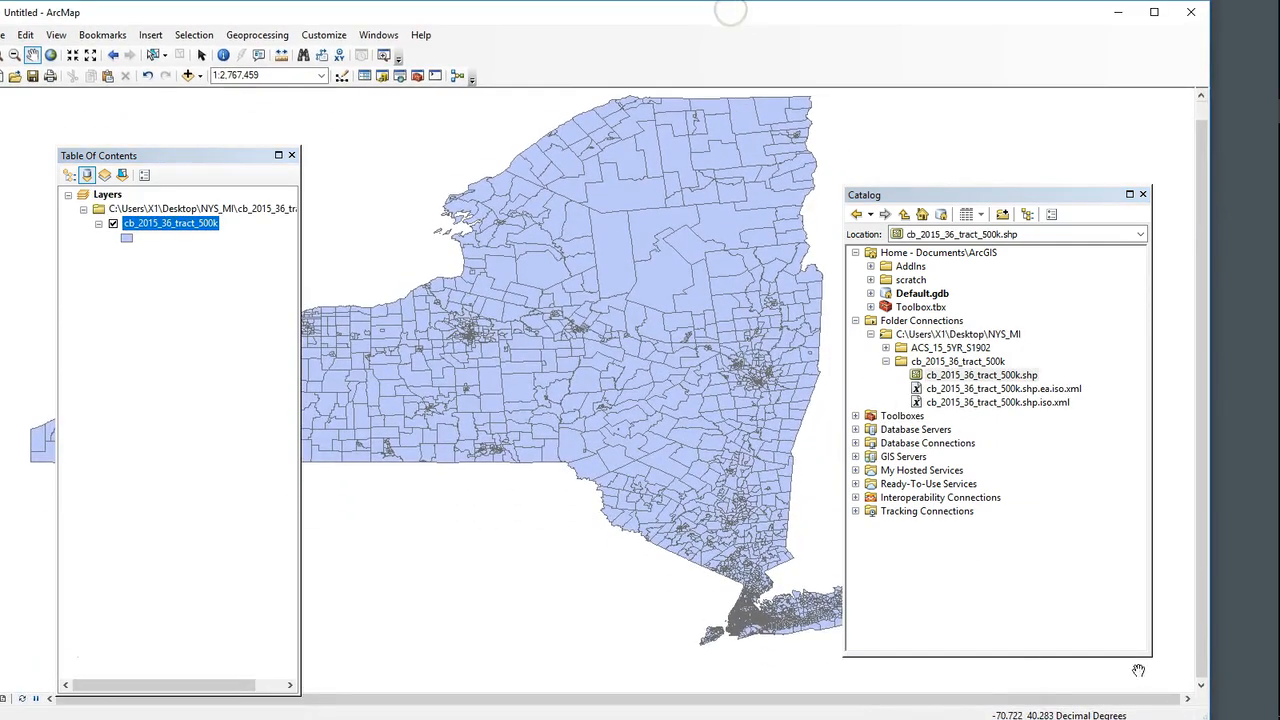
{"action": "left_click_drag", "start_coordinate": [943, 196], "coordinate": [1000, 156]}
{"action": "left_click_drag", "start_coordinate": [672, 230], "coordinate": [745, 247]}
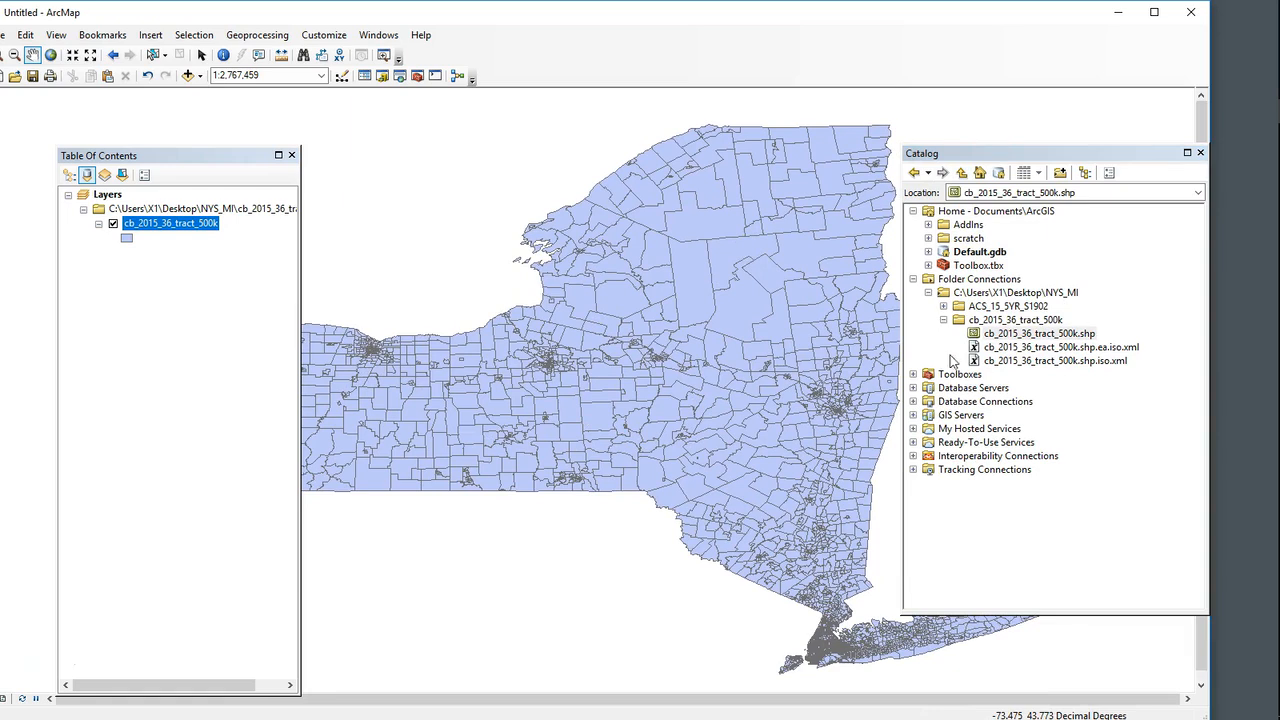
Step: Add ACS_15_5YR_S1902.csv from the ACS_15_5YR_S1902 folder to the map and open its table
{"action": "left_click", "coordinate": [943, 306]}
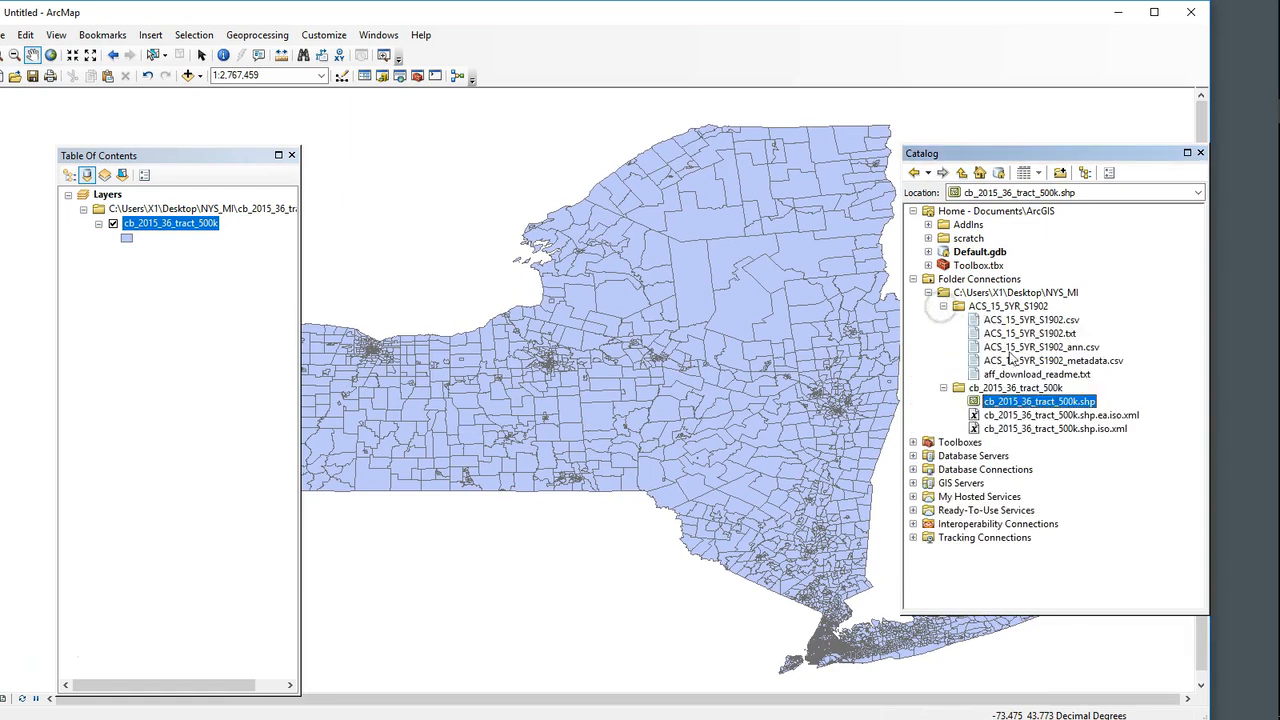
{"action": "left_click_drag", "start_coordinate": [1048, 322], "coordinate": [191, 320]}
{"action": "right_click", "coordinate": [119, 277]}
{"action": "left_click", "coordinate": [165, 277]}
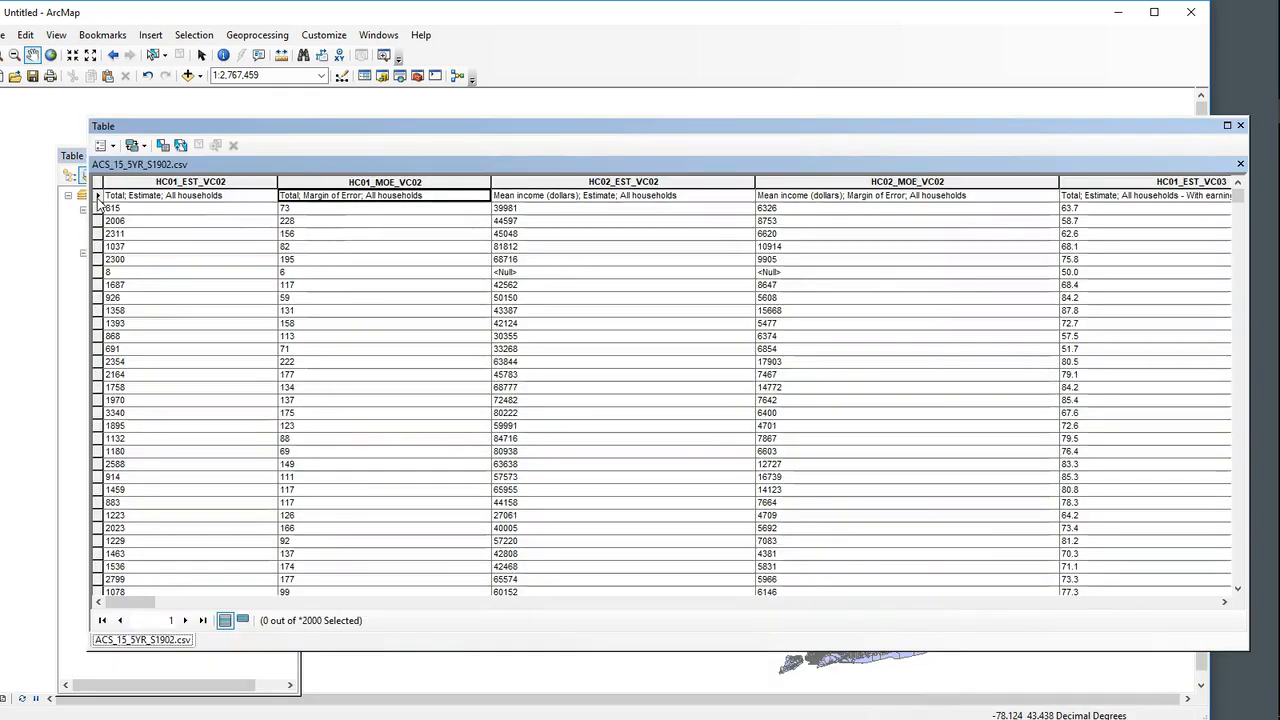
Step: Highlight the descriptive first record and the HC02_EST_VC02 mean income column in the ACS table
{"action": "left_click", "coordinate": [98, 198]}
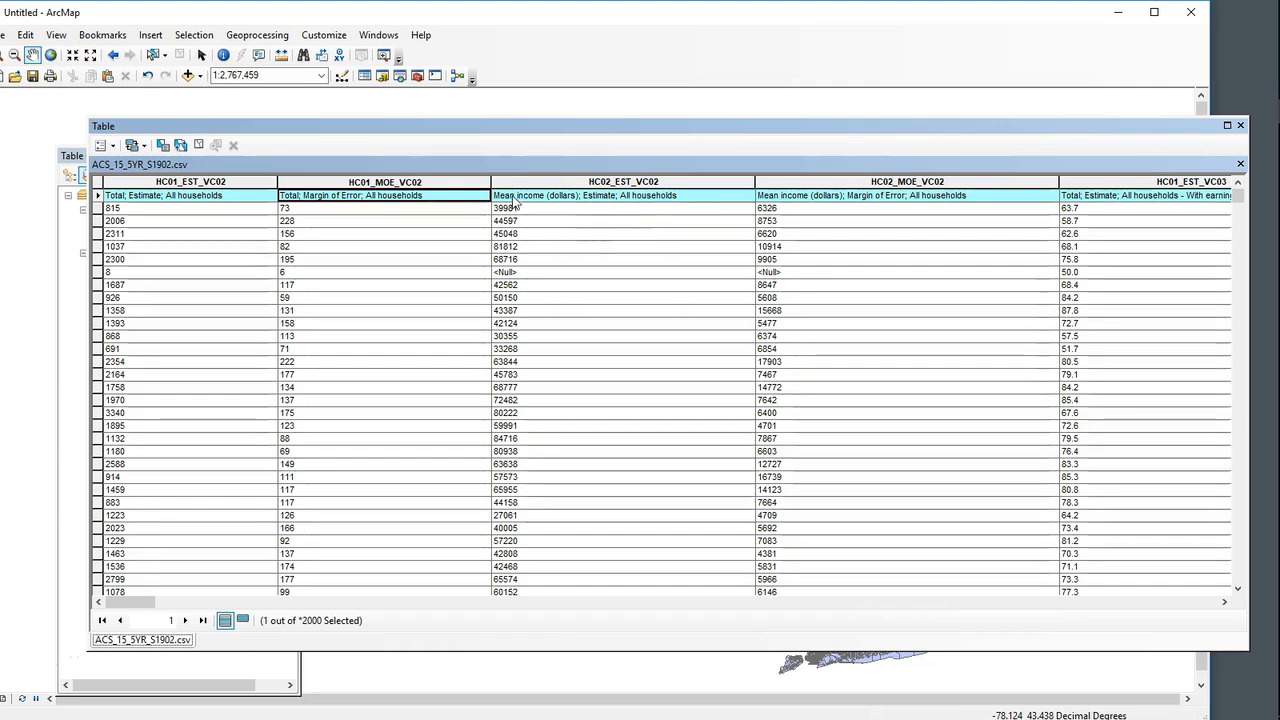
{"action": "left_click", "coordinate": [630, 183]}
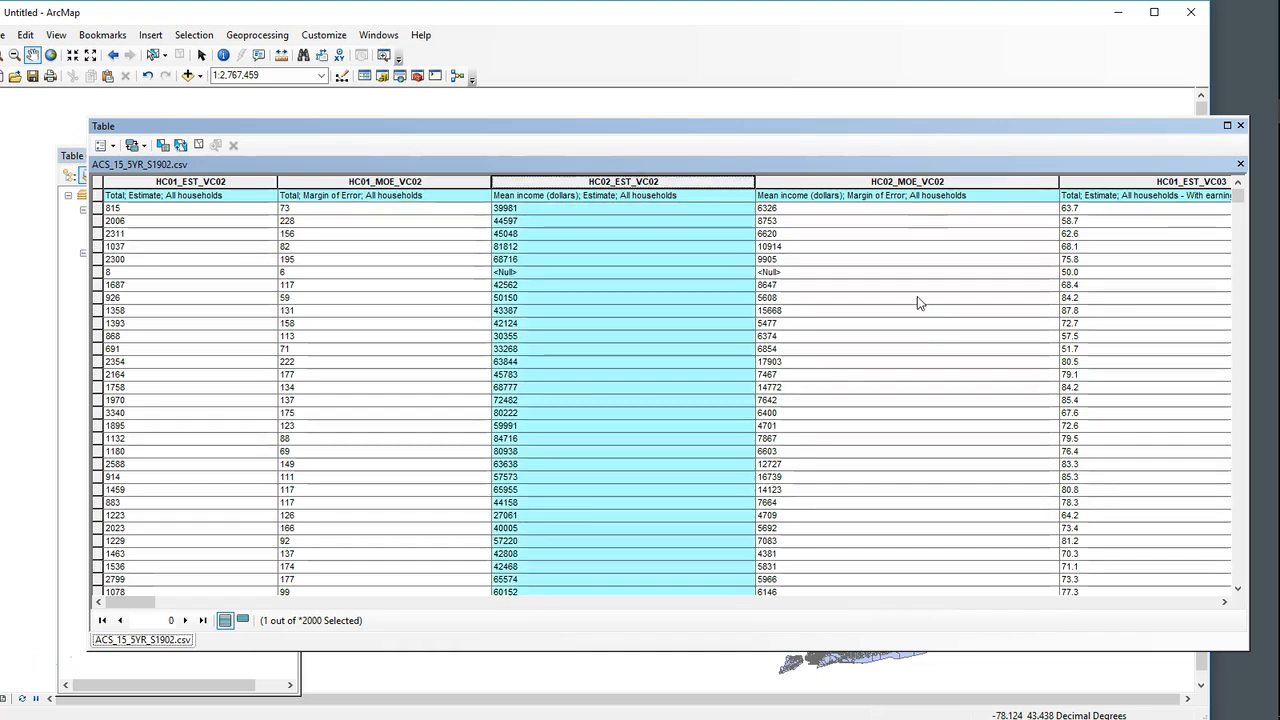
Step: Highlight the GEO.id2 column at the far end of the ACS_15_5YR_S1902.csv table, and close the table
{"action": "left_click_drag", "start_coordinate": [493, 609], "coordinate": [1208, 600]}
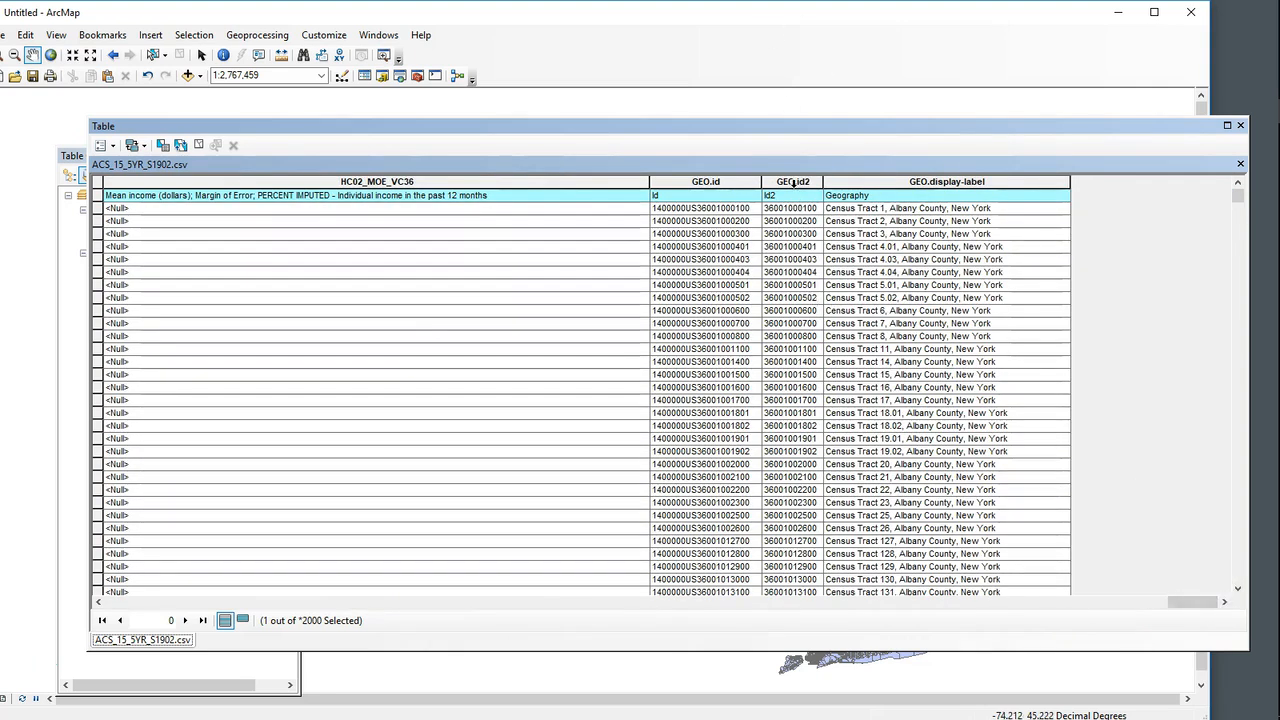
{"action": "left_click", "coordinate": [800, 181]}
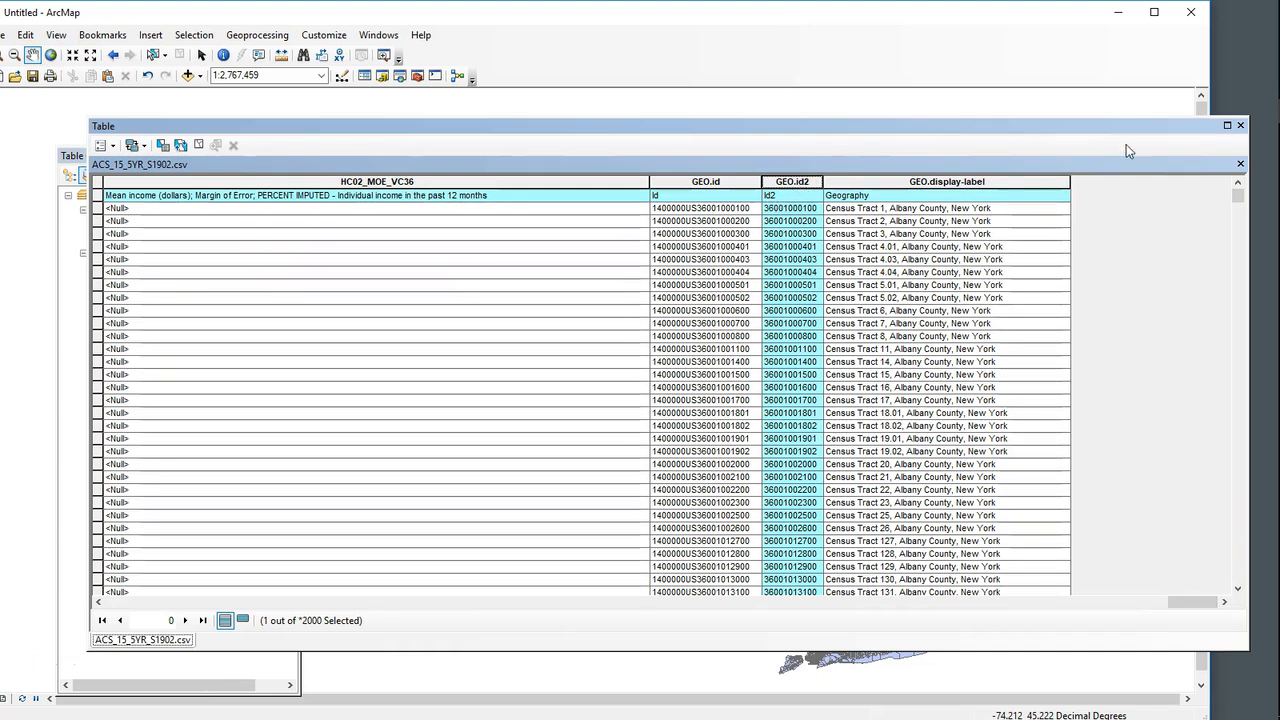
{"action": "left_click", "coordinate": [1240, 125]}
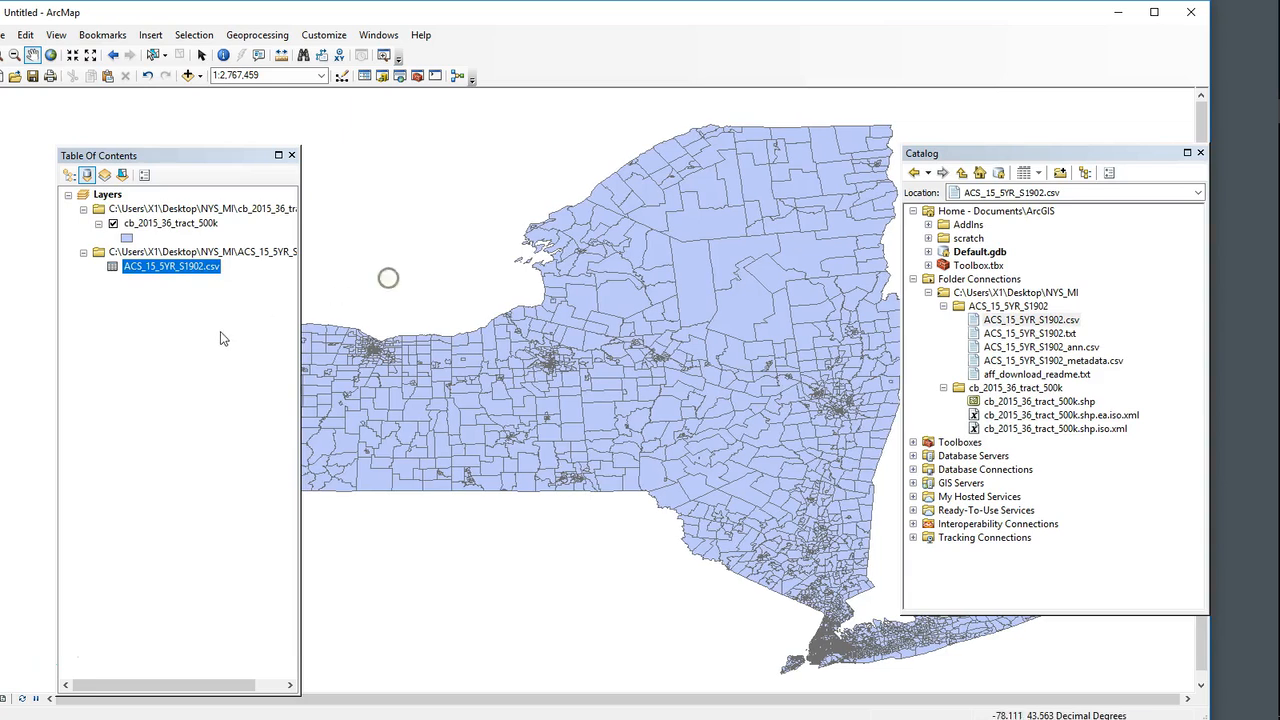
Step: Export all records of ACS_15_5YR_S1902.csv to Default.gdb as NYS_MI_table, add it to the map, and remove the CSV
{"action": "right_click", "coordinate": [200, 270]}
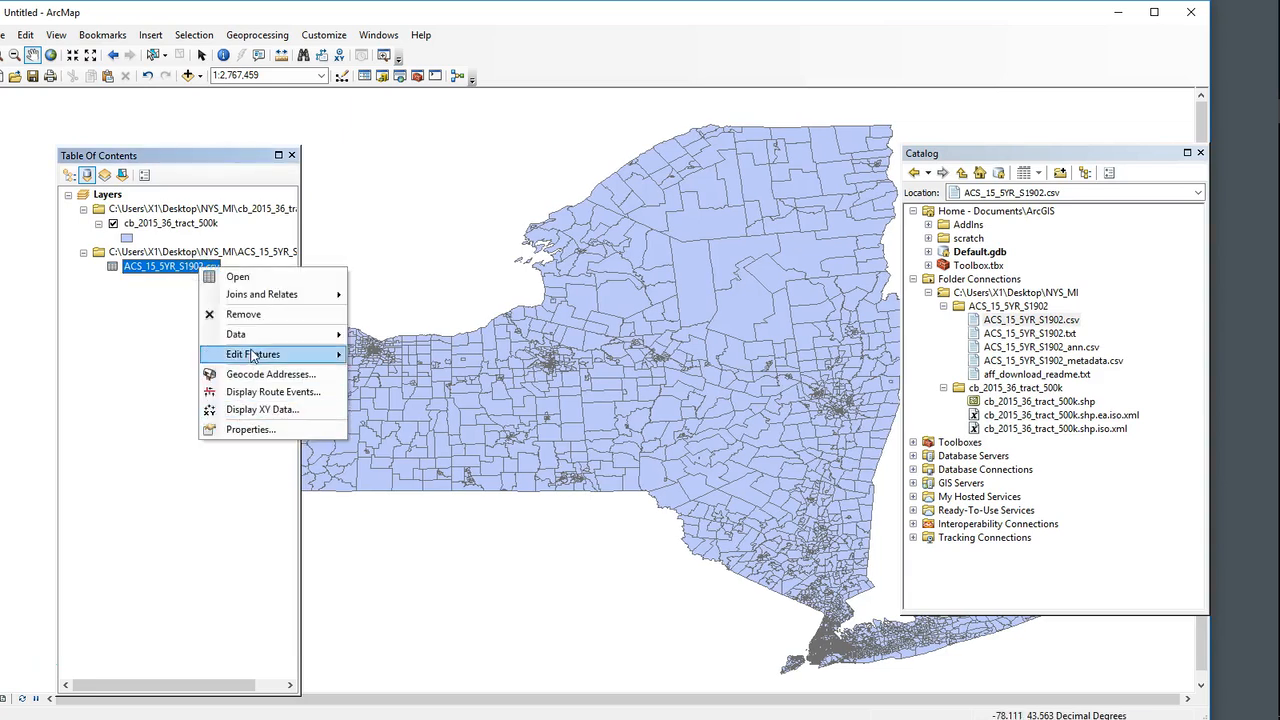
{"action": "left_click", "coordinate": [410, 354]}
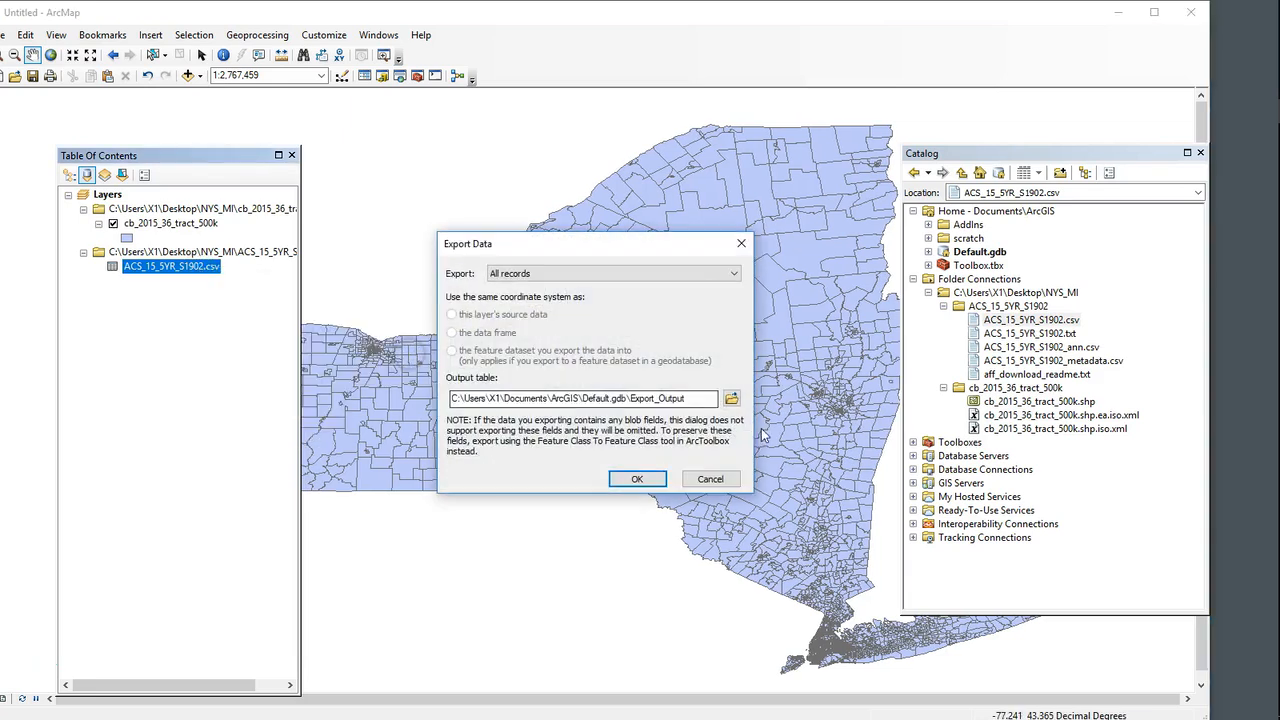
{"action": "left_click", "coordinate": [694, 399]}
{"action": "key", "text": "BackSpace"}
{"action": "key", "text": "BackSpace"}
{"action": "key", "text": "BackSpace"}
{"action": "key", "text": "BackSpace"}
{"action": "key", "text": "BackSpace"}
{"action": "key", "text": "BackSpace"}
{"action": "key", "text": "BackSpace"}
{"action": "key", "text": "BackSpace"}
{"action": "key", "text": "BackSpace"}
{"action": "key", "text": "BackSpace"}
{"action": "key", "text": "BackSpace"}
{"action": "key", "text": "BackSpace"}
{"action": "key", "text": "BackSpace"}
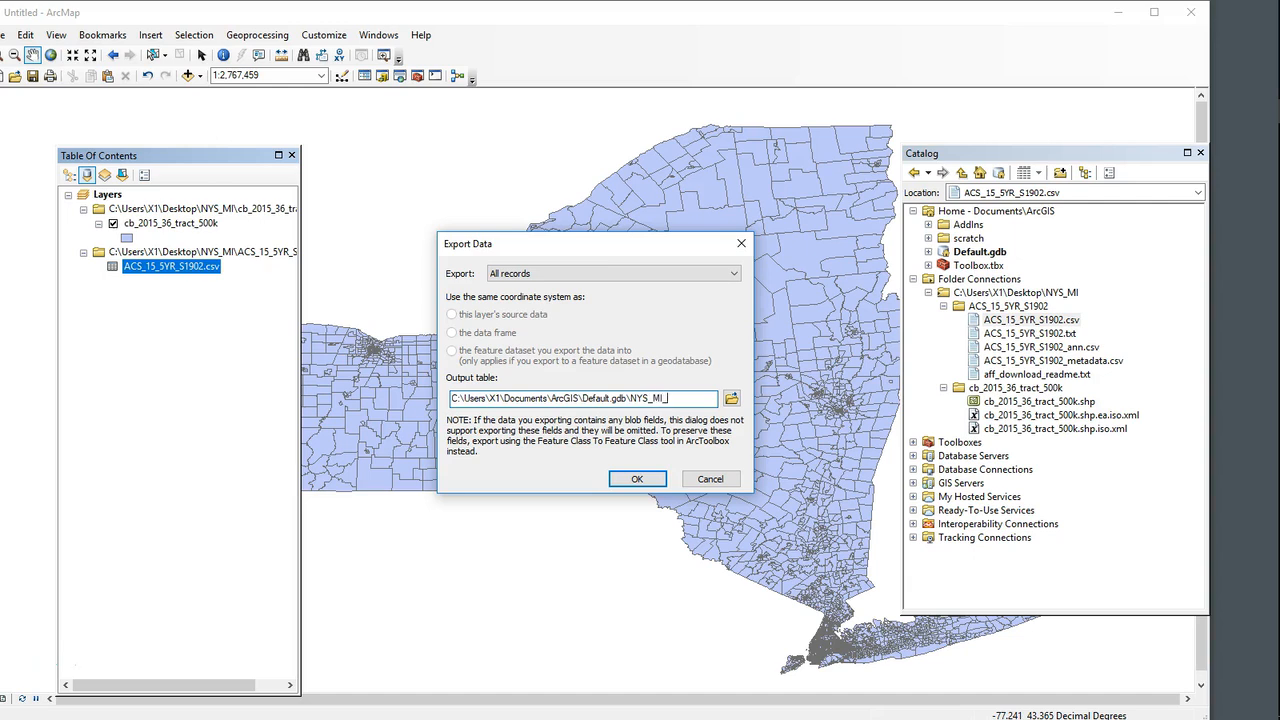
{"action": "left_click", "coordinate": [637, 479]}
{"action": "right_click", "coordinate": [185, 267]}
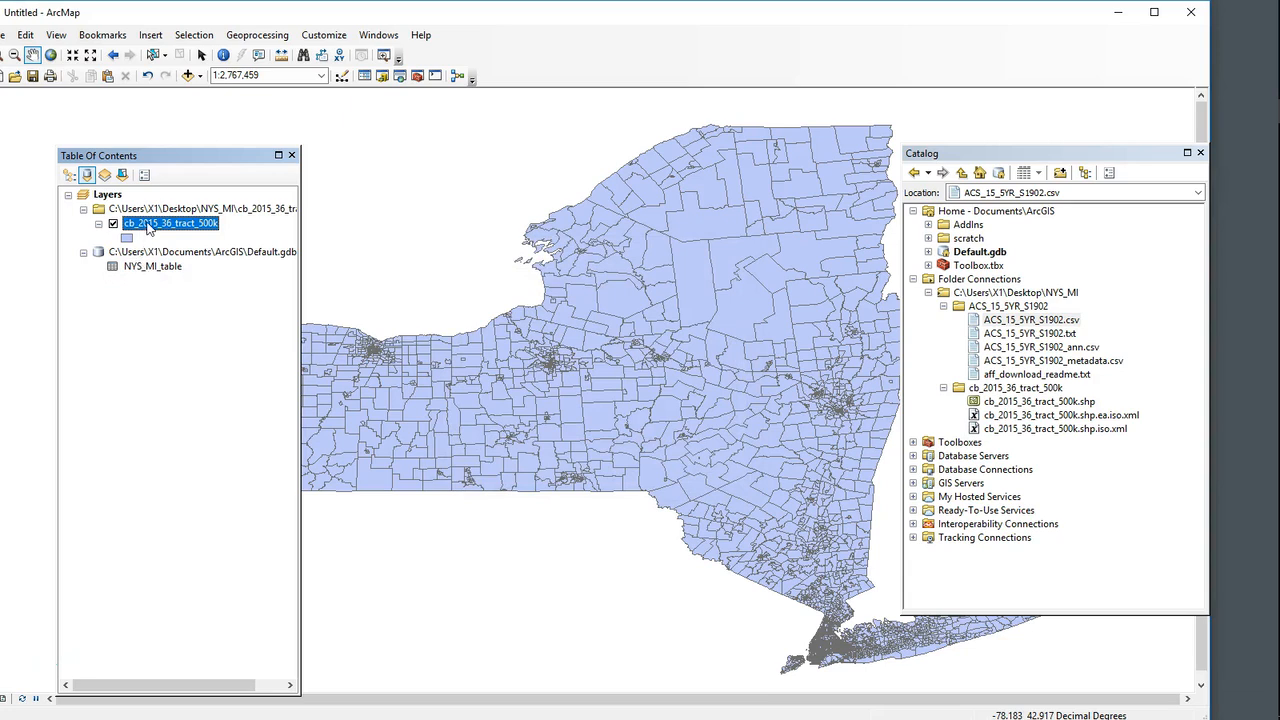
Step: Set up an attribute join on cb_2015_36_tract_500k from its GEOID field to GEO.id2 in NYS_MI_table
{"action": "right_click", "coordinate": [200, 228]}
{"action": "mouse_move", "coordinate": [390, 288]}
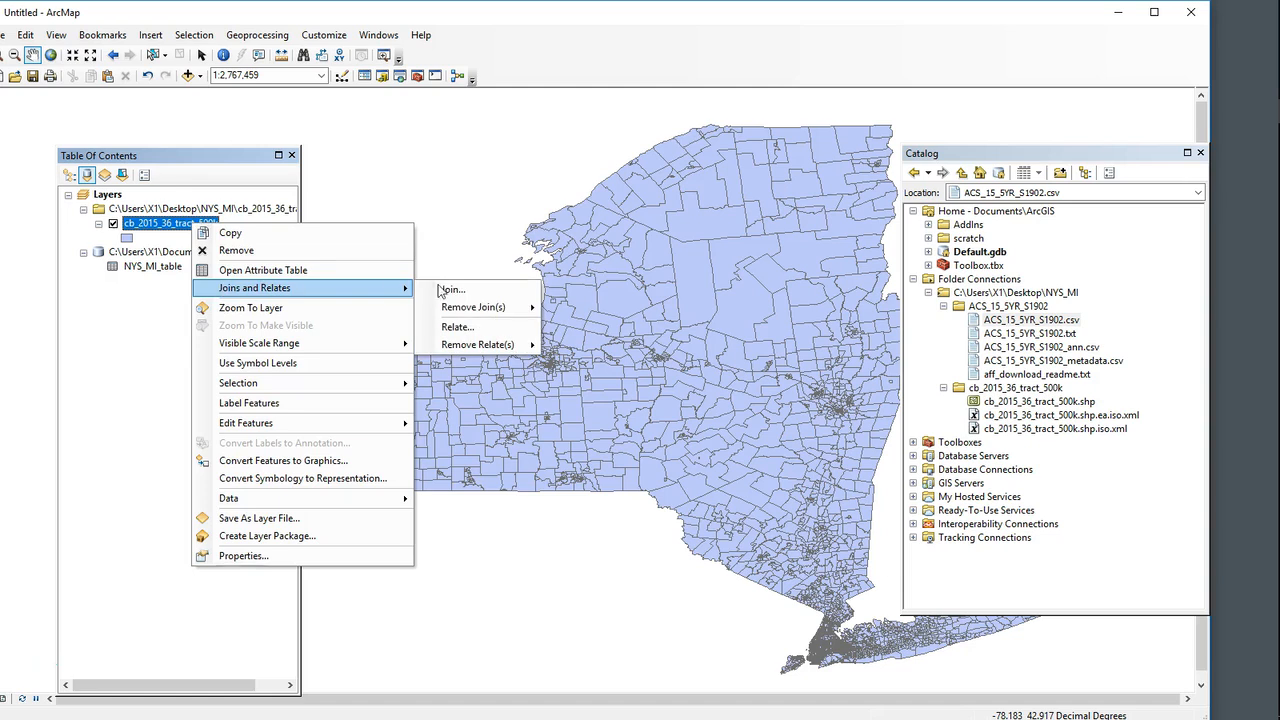
{"action": "left_click", "coordinate": [450, 290]}
{"action": "left_click", "coordinate": [480, 259]}
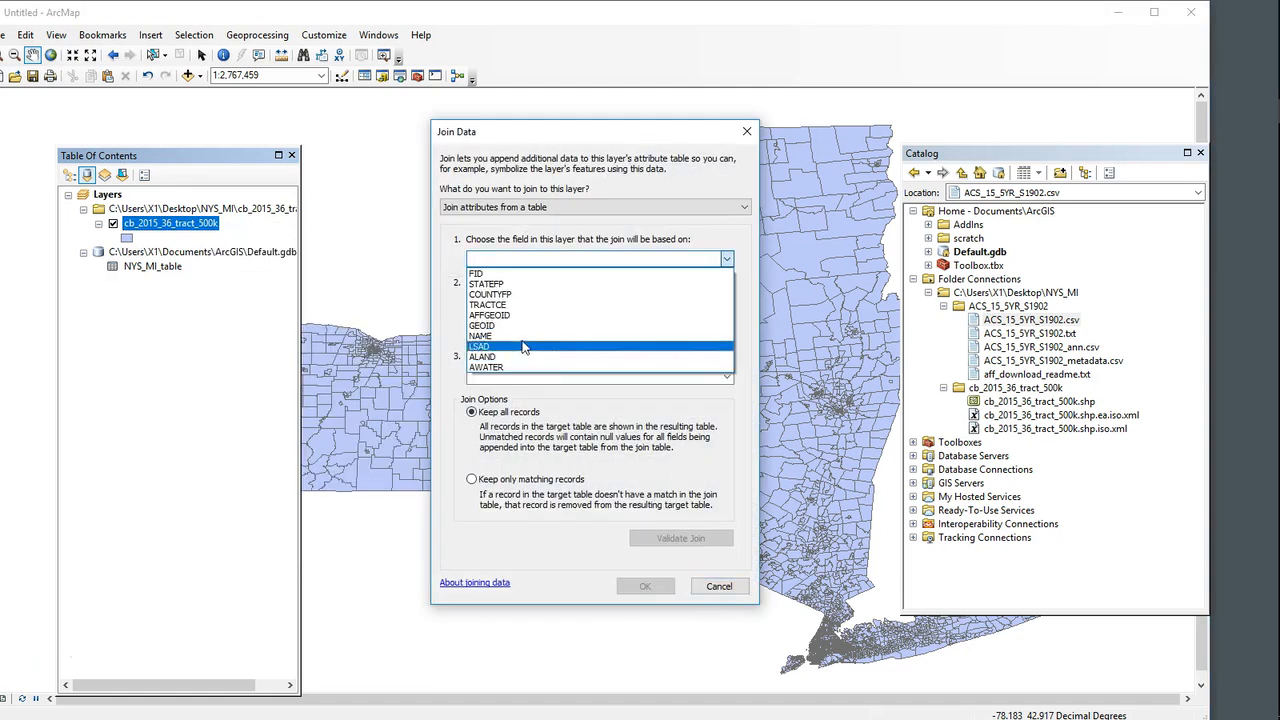
{"action": "left_click", "coordinate": [484, 327]}
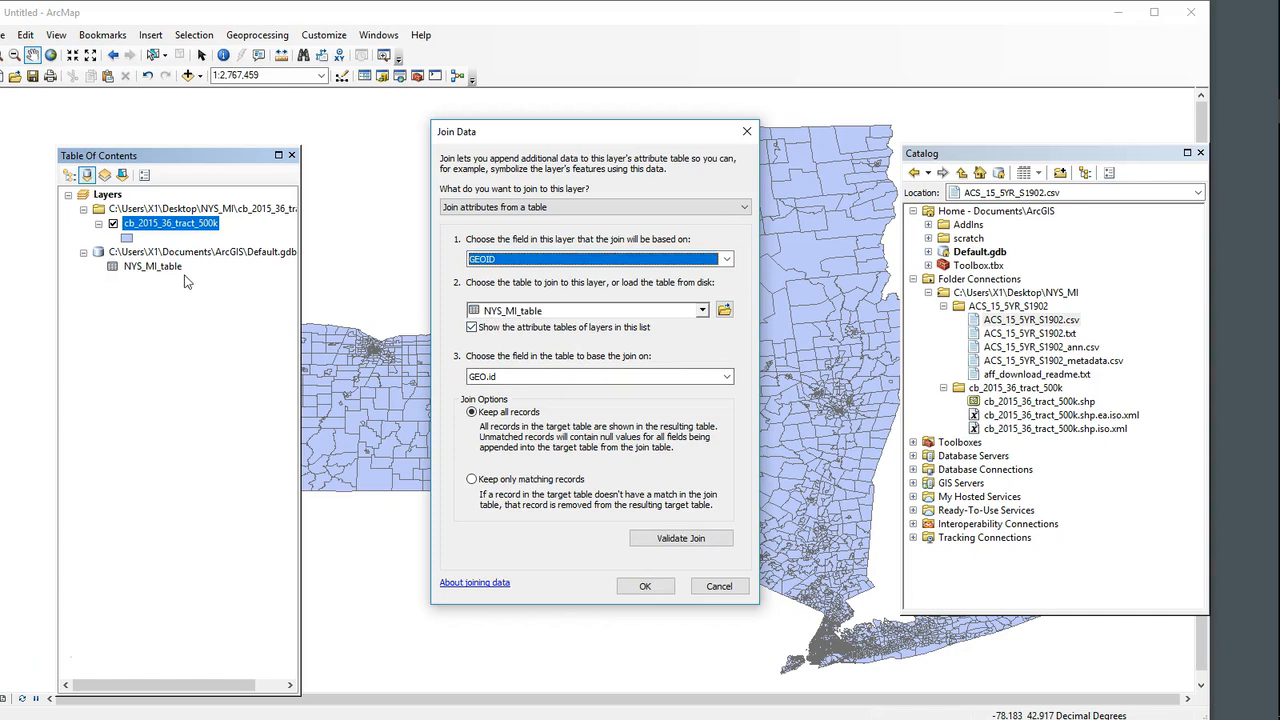
{"action": "left_click", "coordinate": [727, 377]}
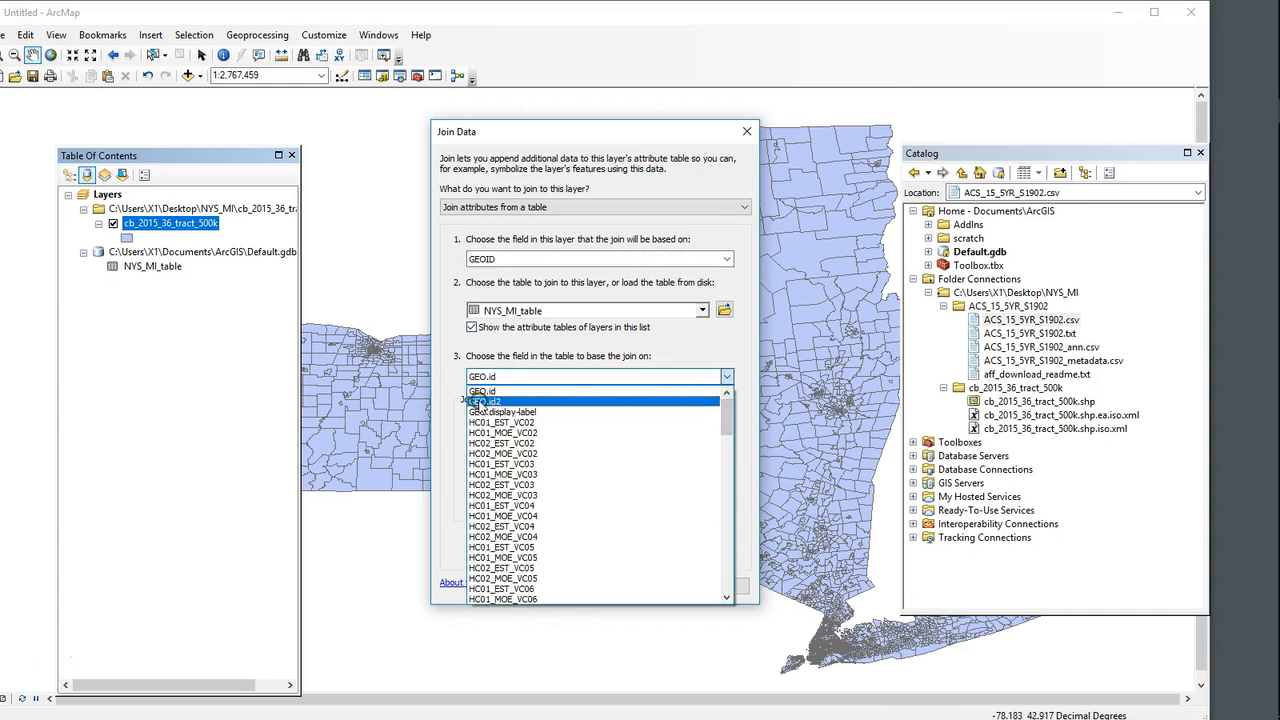
{"action": "left_click", "coordinate": [478, 402]}
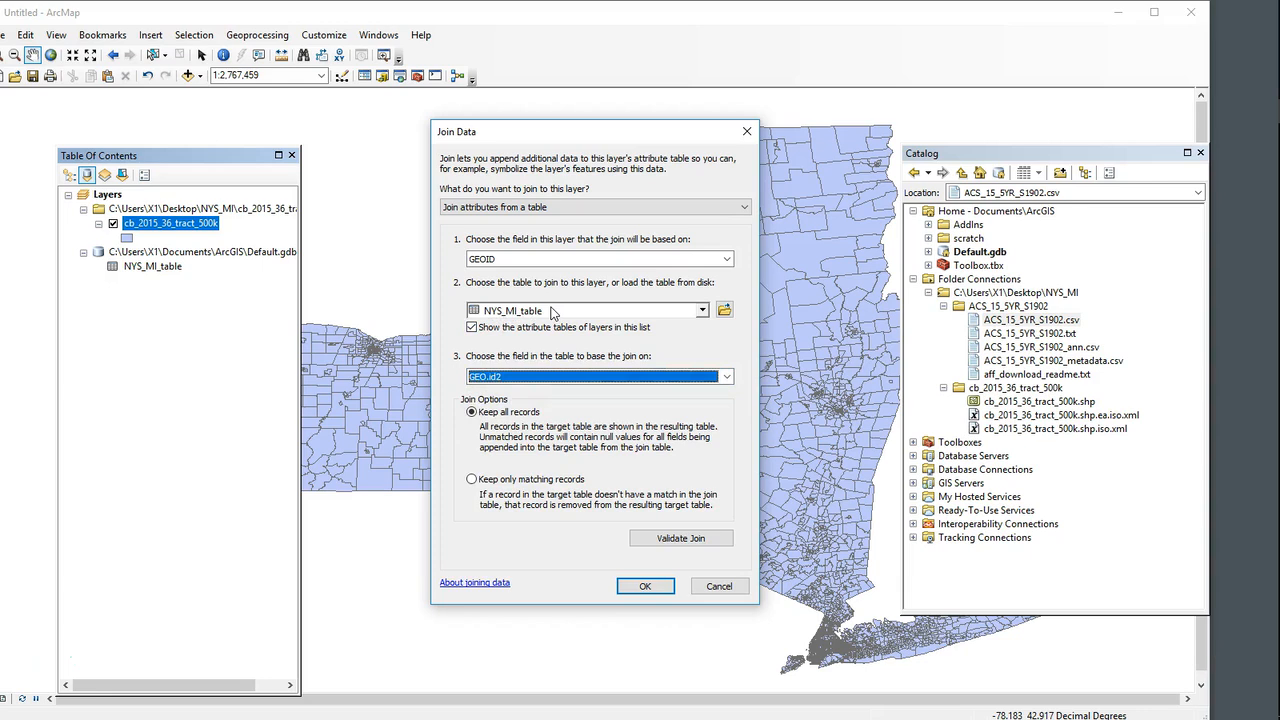
Step: Validate the join, check the number of matching records, and apply the join keeping all records
{"action": "left_click", "coordinate": [684, 540]}
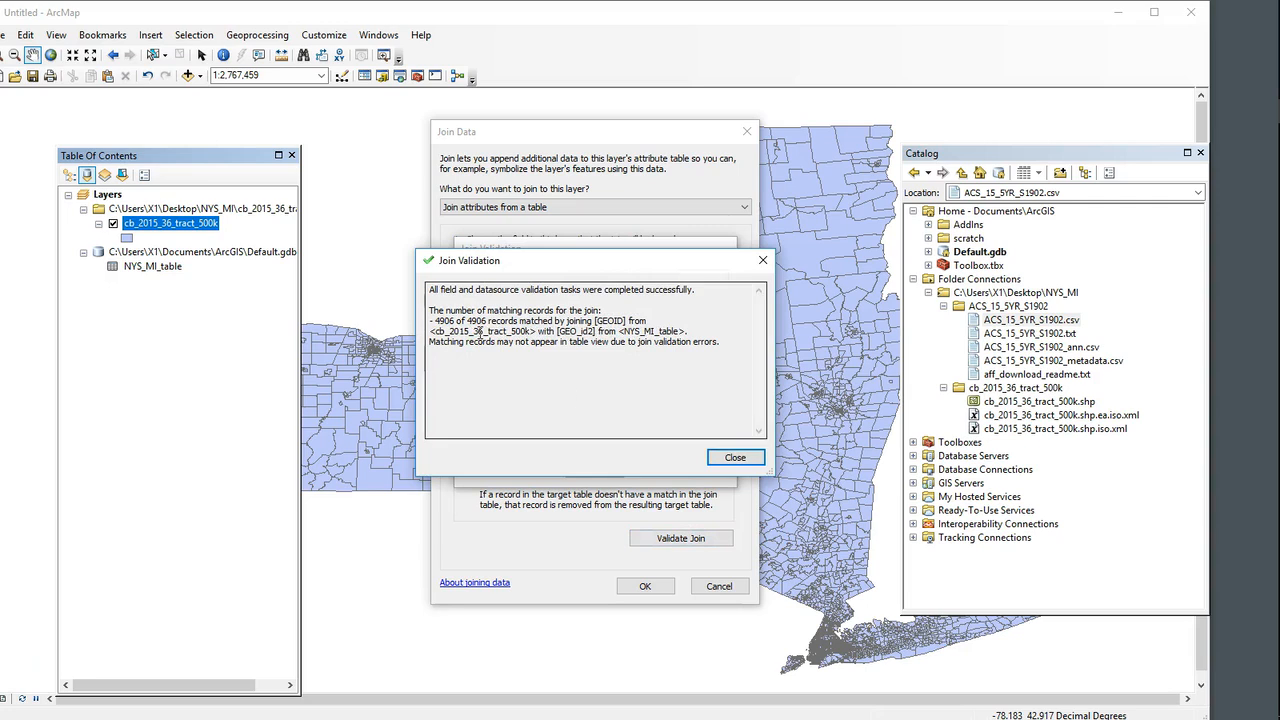
{"action": "left_click_drag", "start_coordinate": [485, 320], "coordinate": [428, 324]}
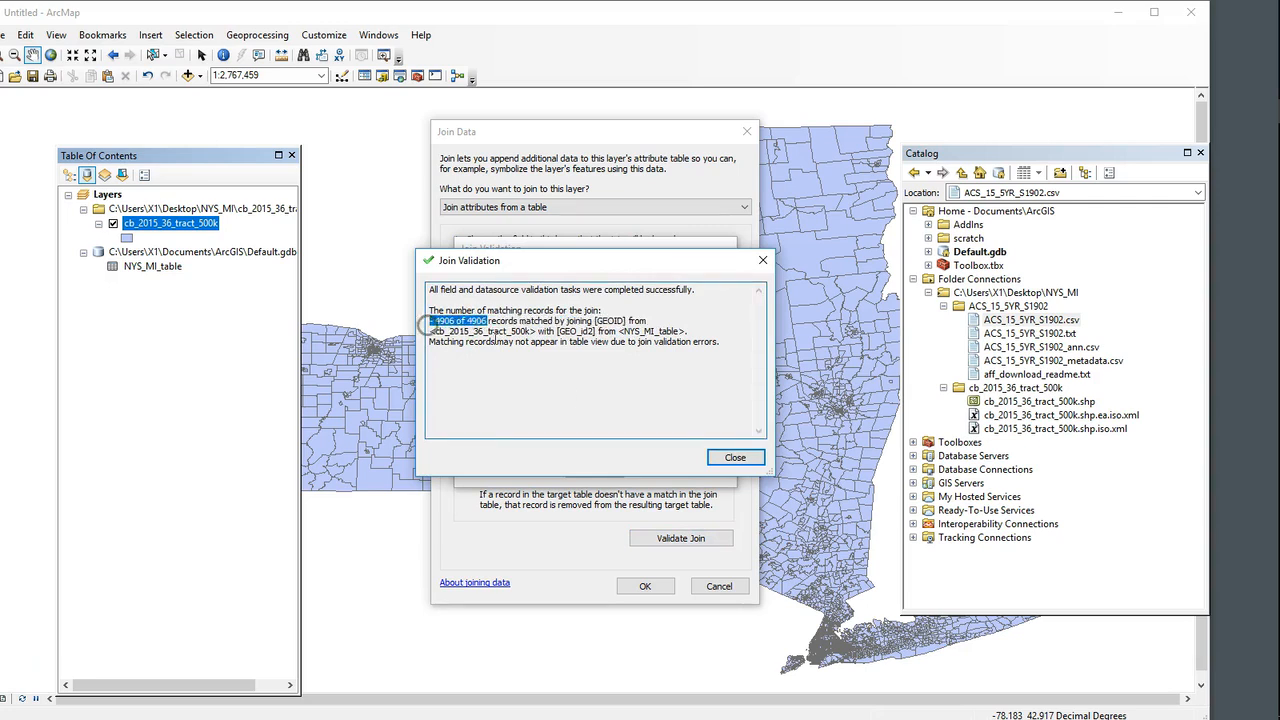
{"action": "left_click", "coordinate": [730, 457]}
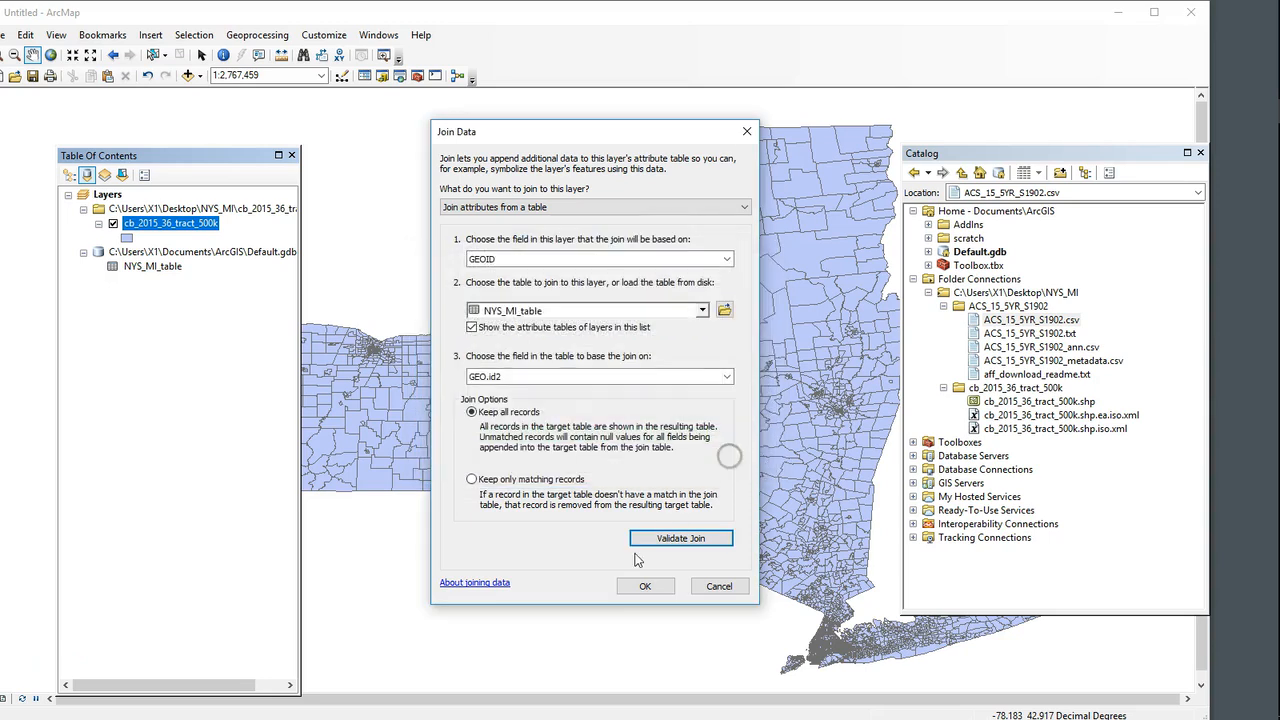
{"action": "left_click", "coordinate": [645, 586]}
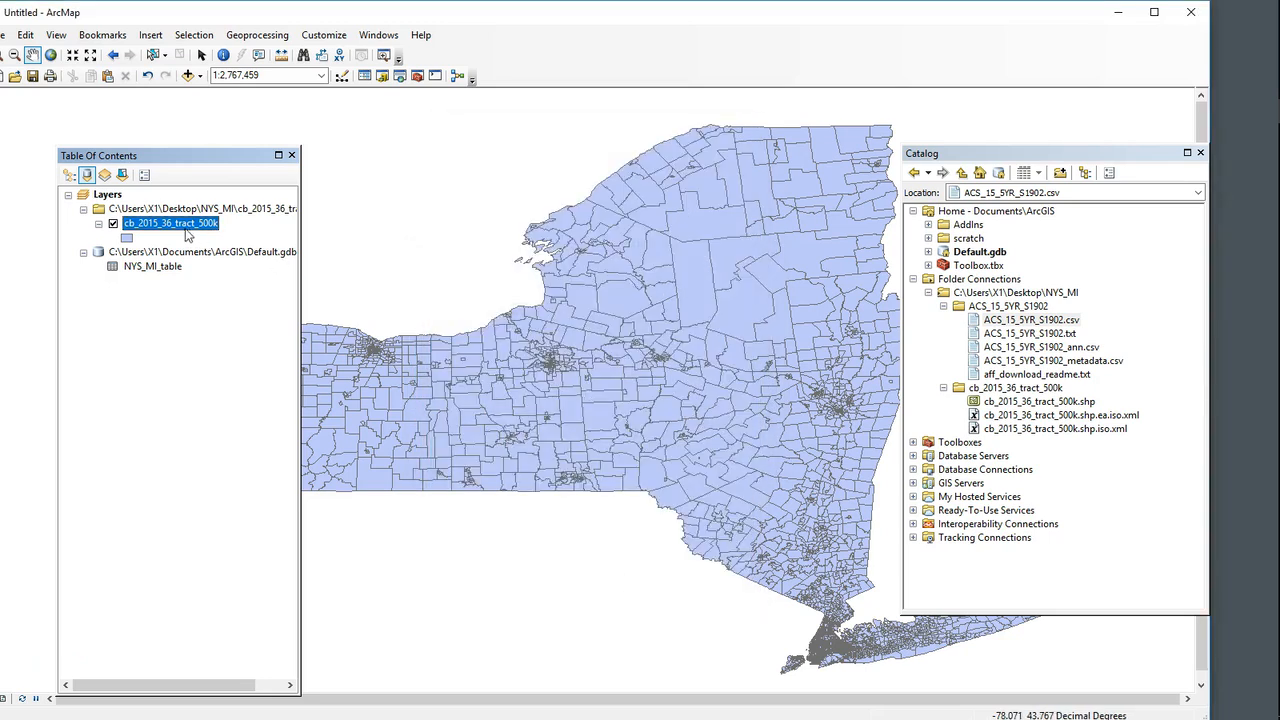
Step: Export all features of the joined tract layer to Default.gdb as NYS_MI_geo, add it to the map, and remove cb_2015_36_tract_500k
{"action": "right_click", "coordinate": [186, 234]}
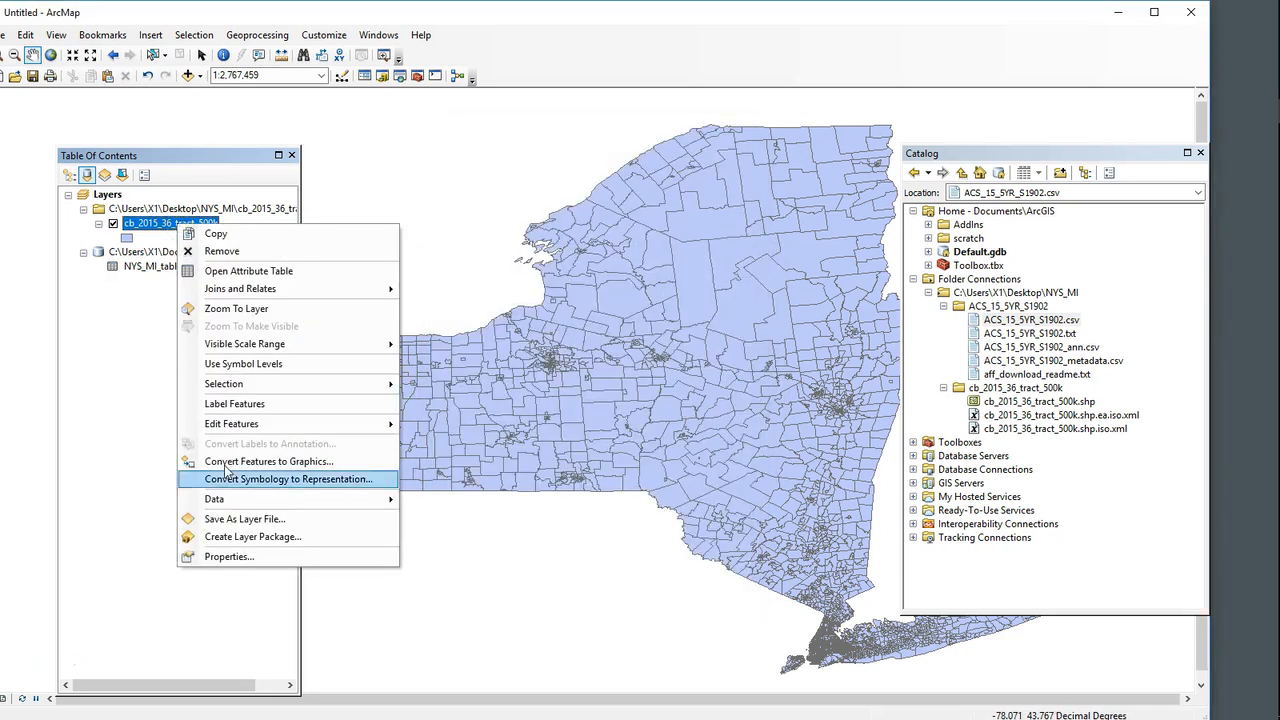
{"action": "mouse_move", "coordinate": [226, 504]}
{"action": "left_click", "coordinate": [490, 523]}
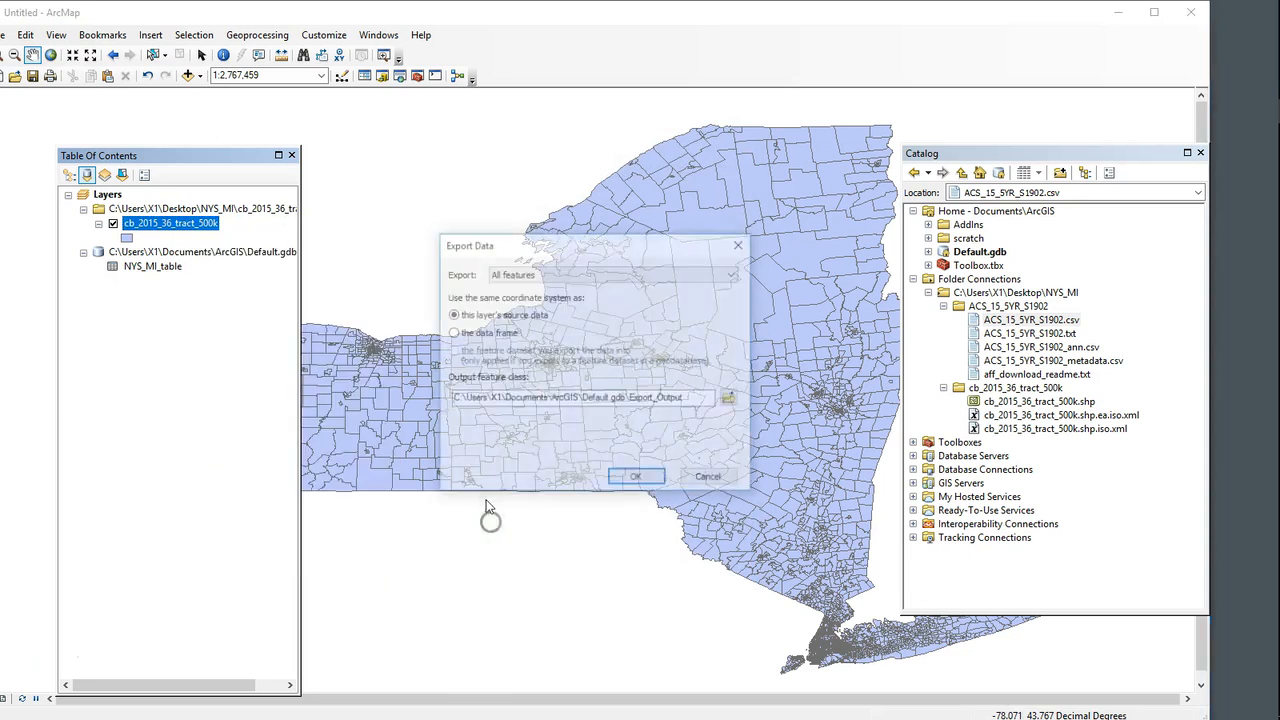
{"action": "left_click", "coordinate": [688, 402]}
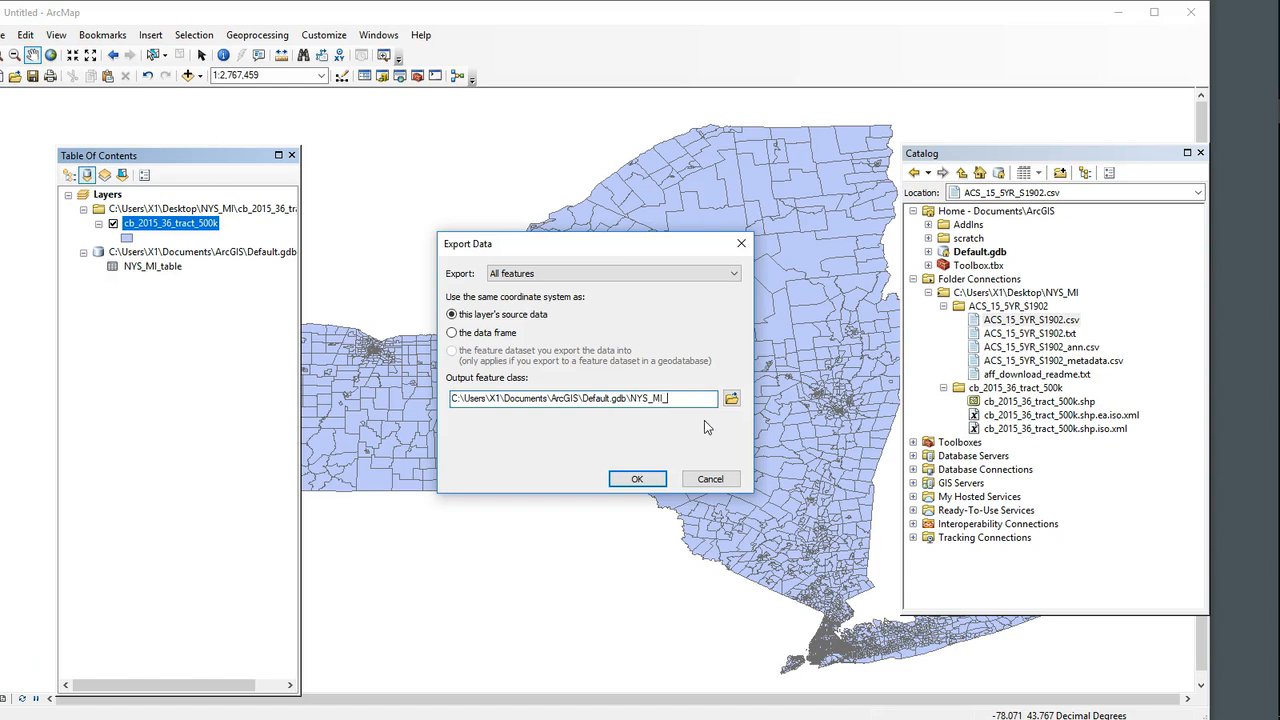
{"action": "left_click", "coordinate": [634, 479]}
{"action": "right_click", "coordinate": [166, 281]}
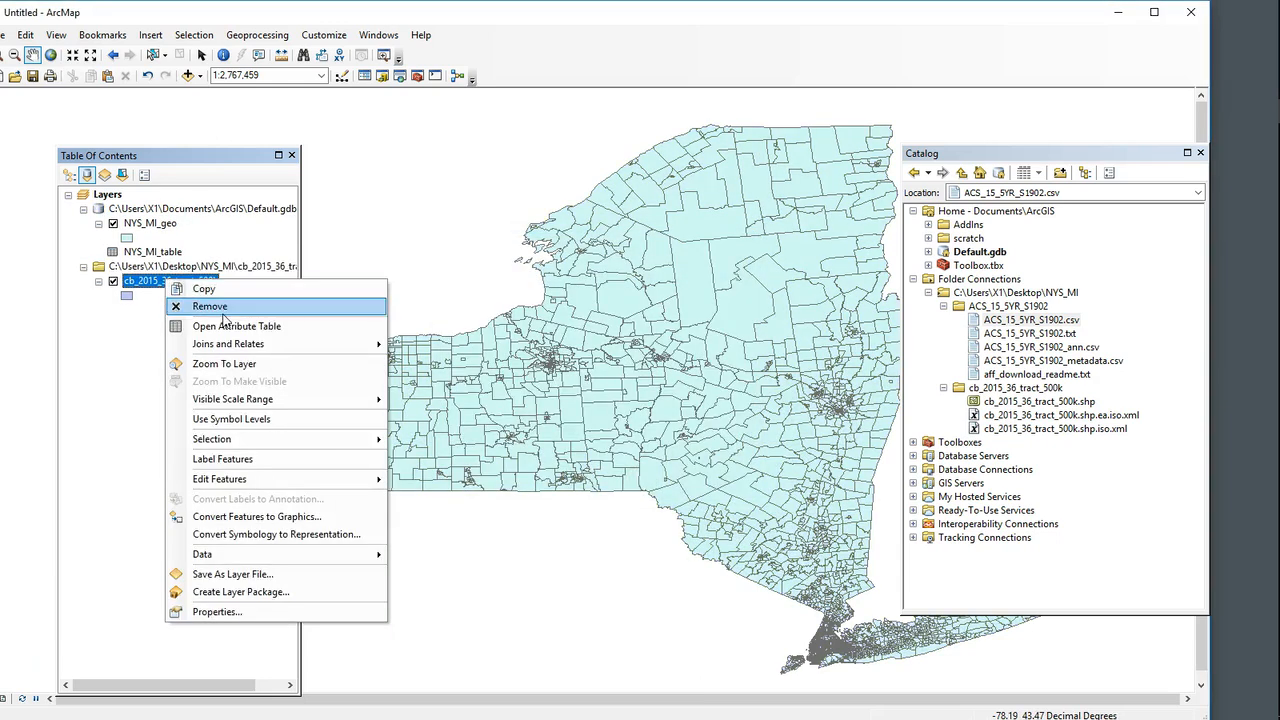
{"action": "left_click", "coordinate": [224, 311]}
Step: Open the attribute table of NYS_MI_geo, compare the GEO.id2 and GEOID columns, and bring the joined ACS fields into view
{"action": "left_click", "coordinate": [168, 225]}
{"action": "right_click", "coordinate": [168, 226]}
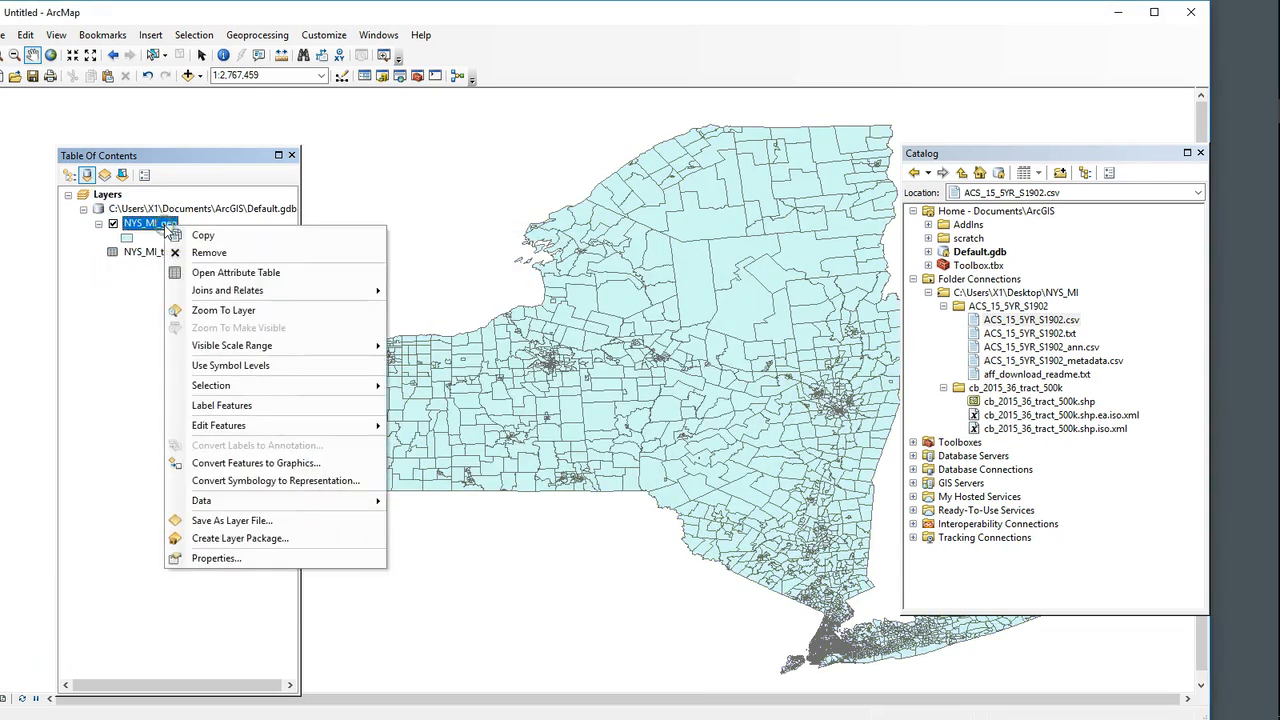
{"action": "left_click", "coordinate": [236, 273]}
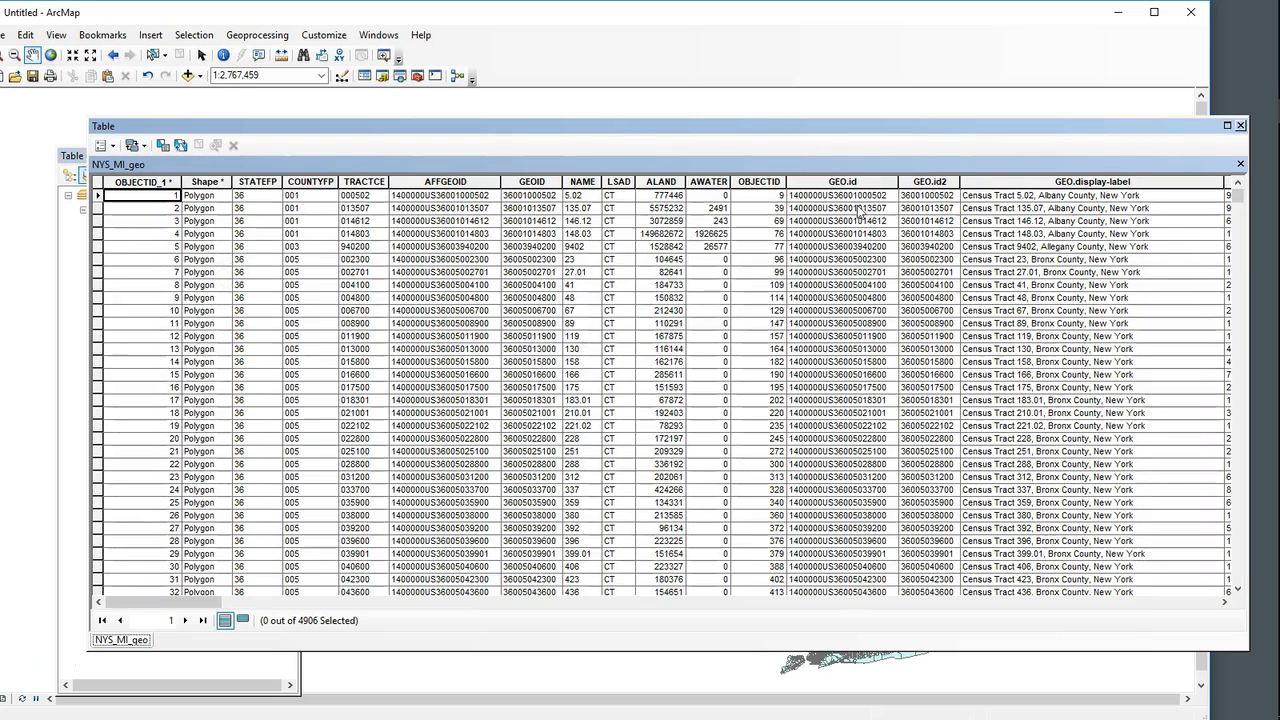
{"action": "left_click", "coordinate": [938, 182]}
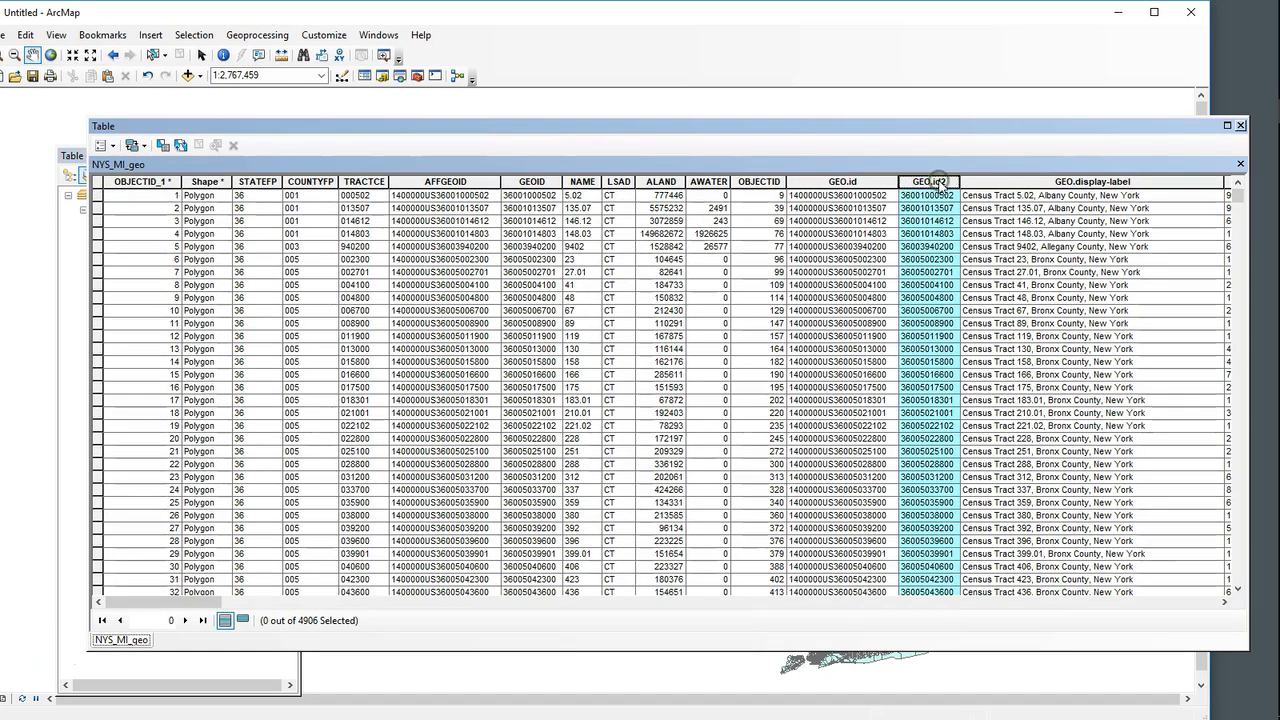
{"action": "left_click", "coordinate": [533, 182]}
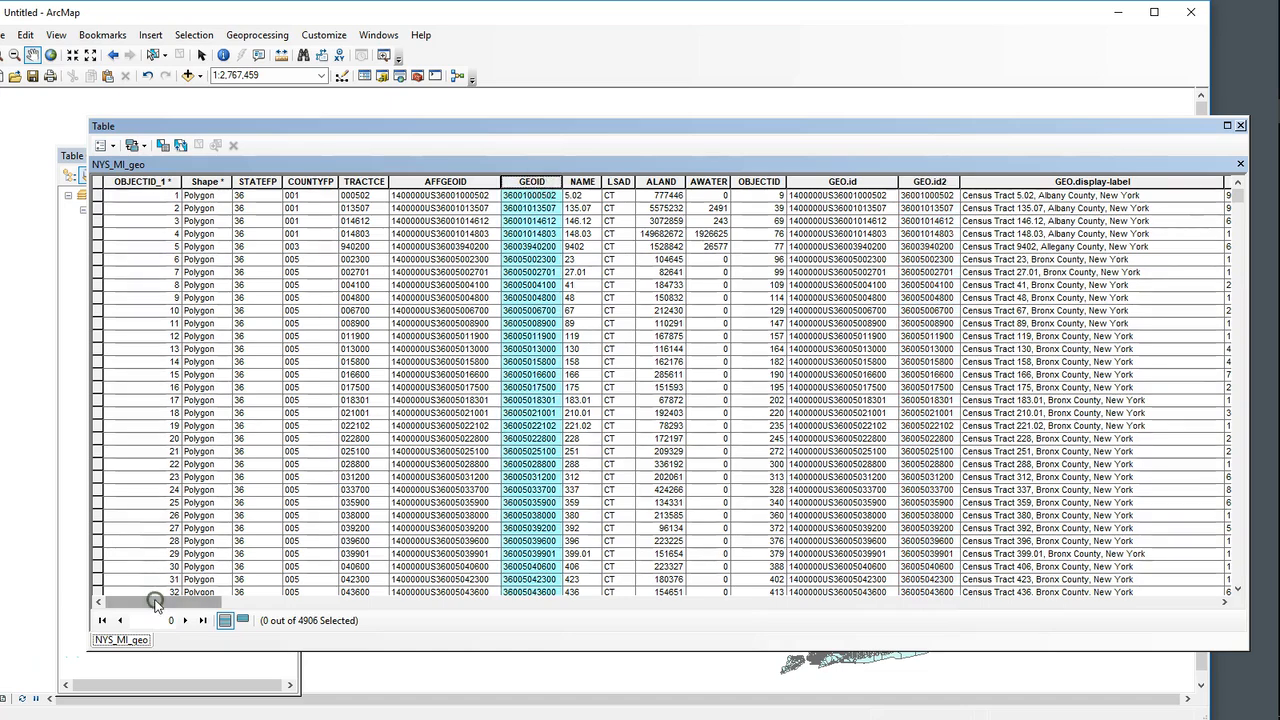
{"action": "left_click_drag", "start_coordinate": [155, 601], "coordinate": [253, 665]}
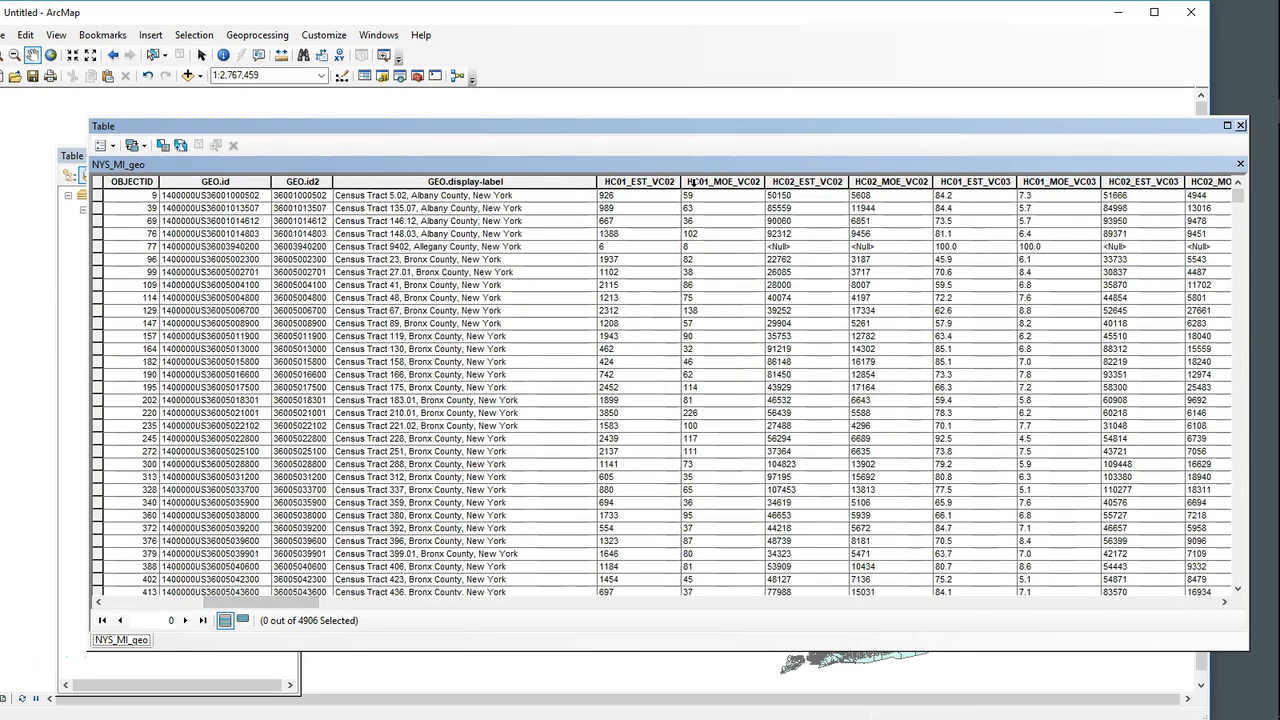
Step: Switch to the cl3_extra_credit_thematic.txt notes in Sublime Text and highlight the mean income field name HC02_EST_VC02
{"action": "mouse_move", "coordinate": [1278, 212]}
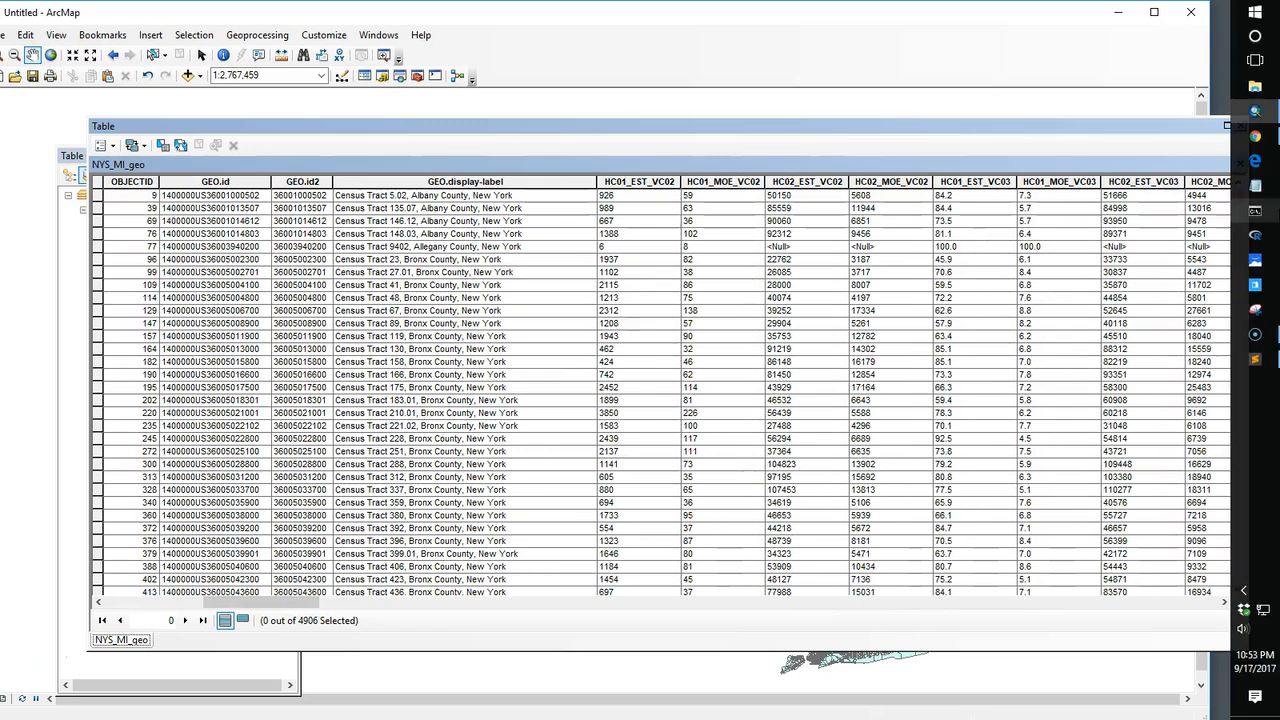
{"action": "left_click", "coordinate": [1255, 358]}
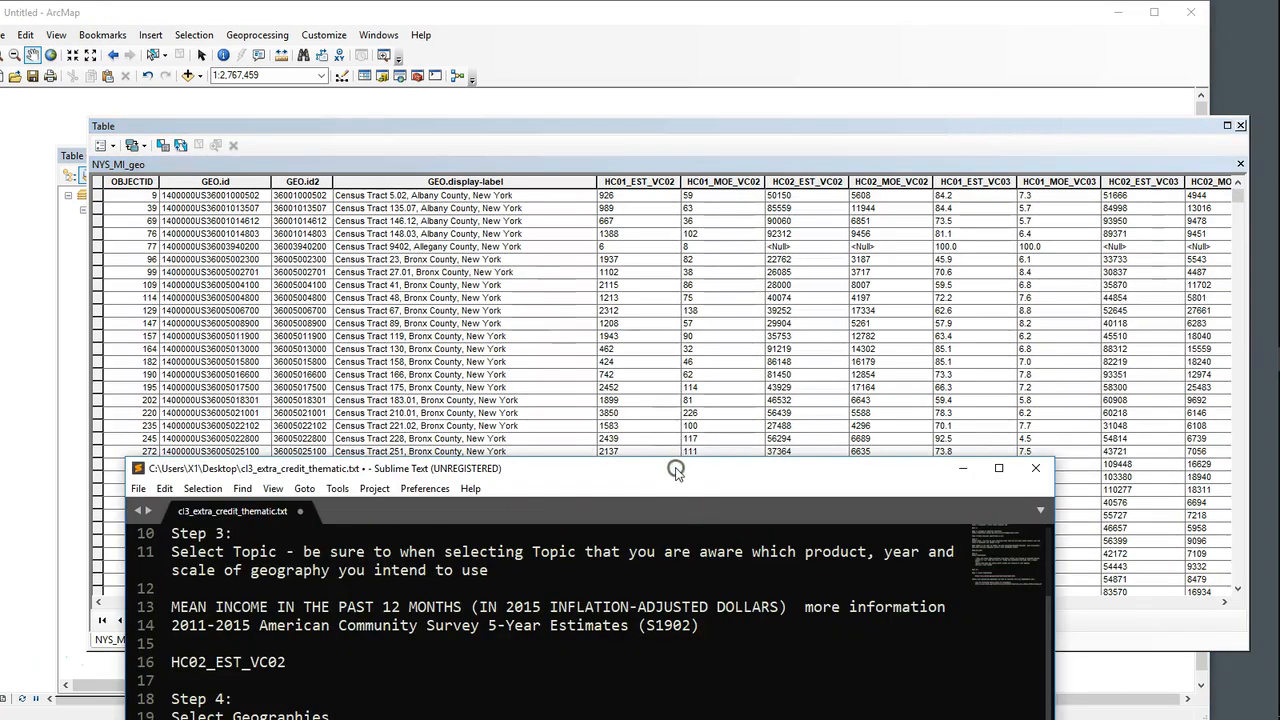
{"action": "left_click_drag", "start_coordinate": [672, 468], "coordinate": [795, 271]}
{"action": "scroll", "coordinate": [499, 487], "scroll_direction": "down", "scroll_amount": 3}
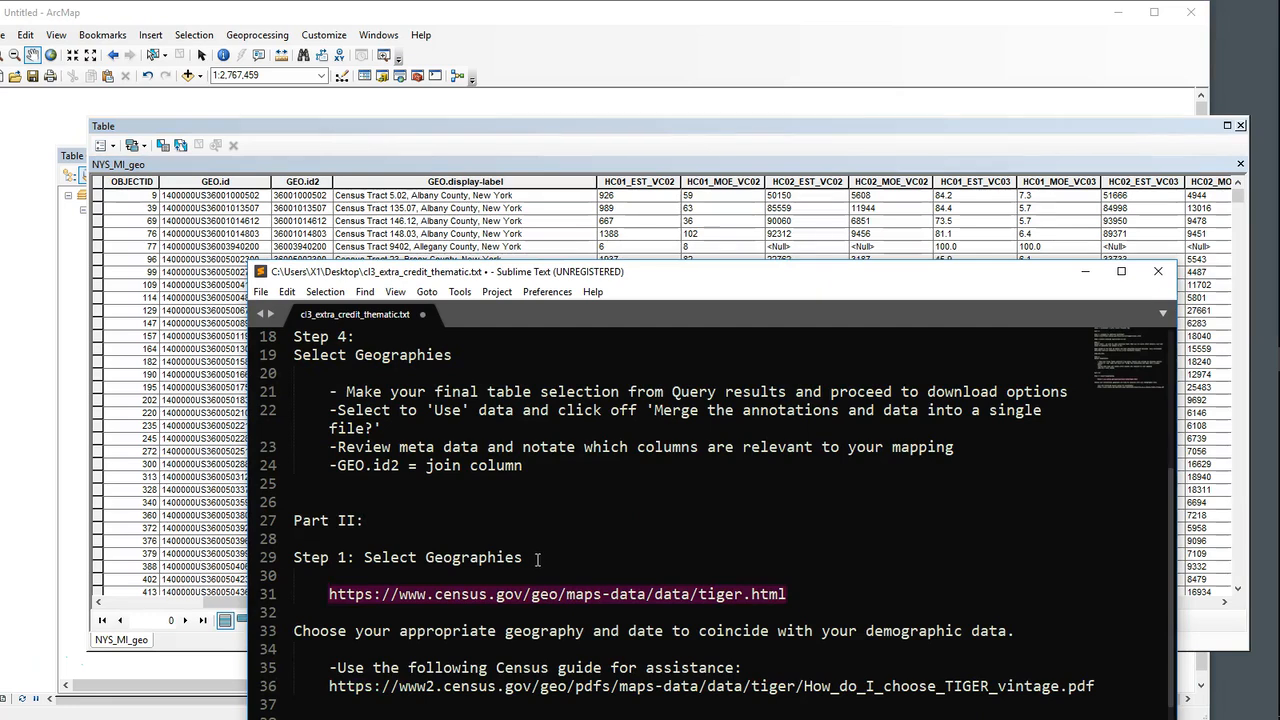
{"action": "scroll", "coordinate": [535, 553], "scroll_direction": "down", "scroll_amount": 1}
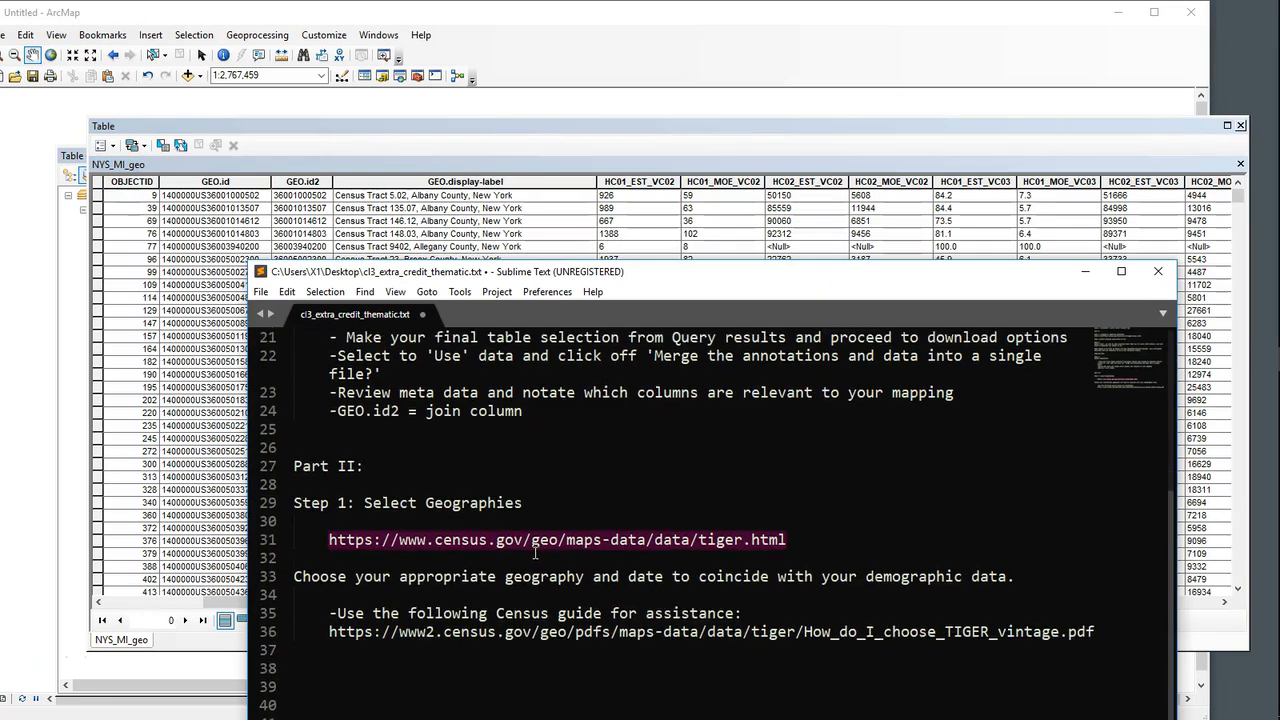
{"action": "scroll", "coordinate": [537, 549], "scroll_direction": "up", "scroll_amount": 2}
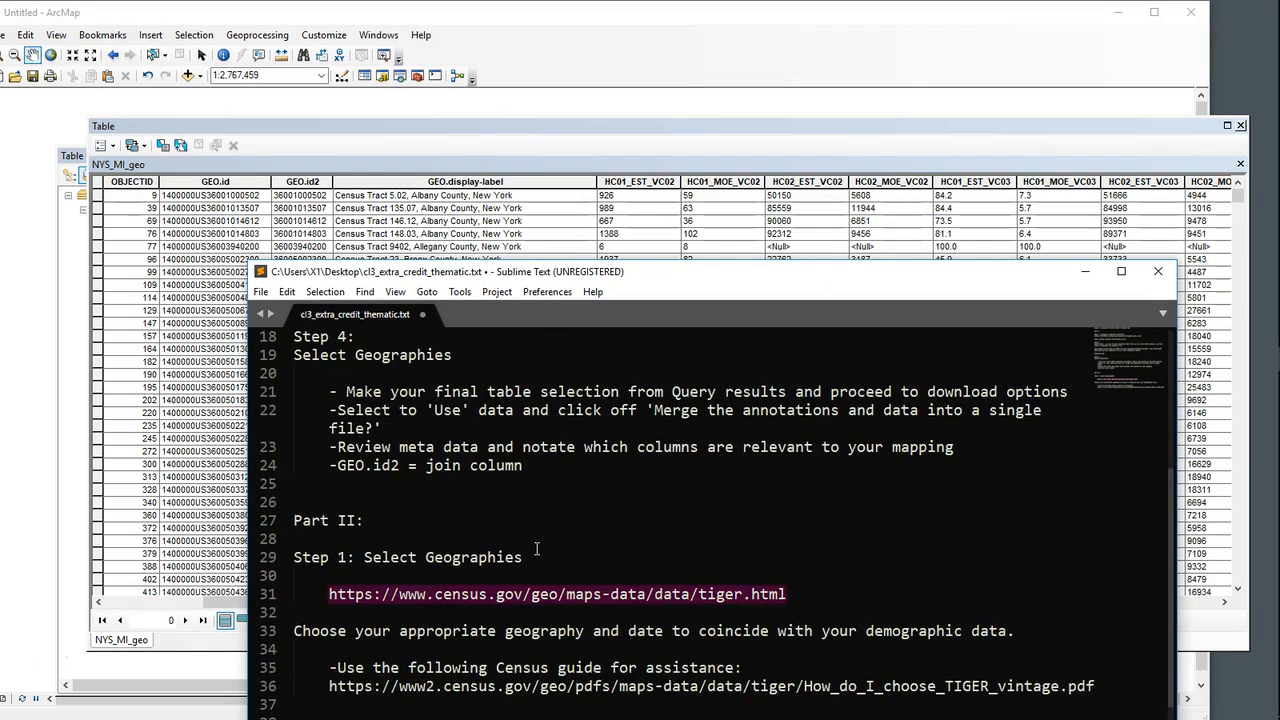
{"action": "scroll", "coordinate": [535, 549], "scroll_direction": "up", "scroll_amount": 1}
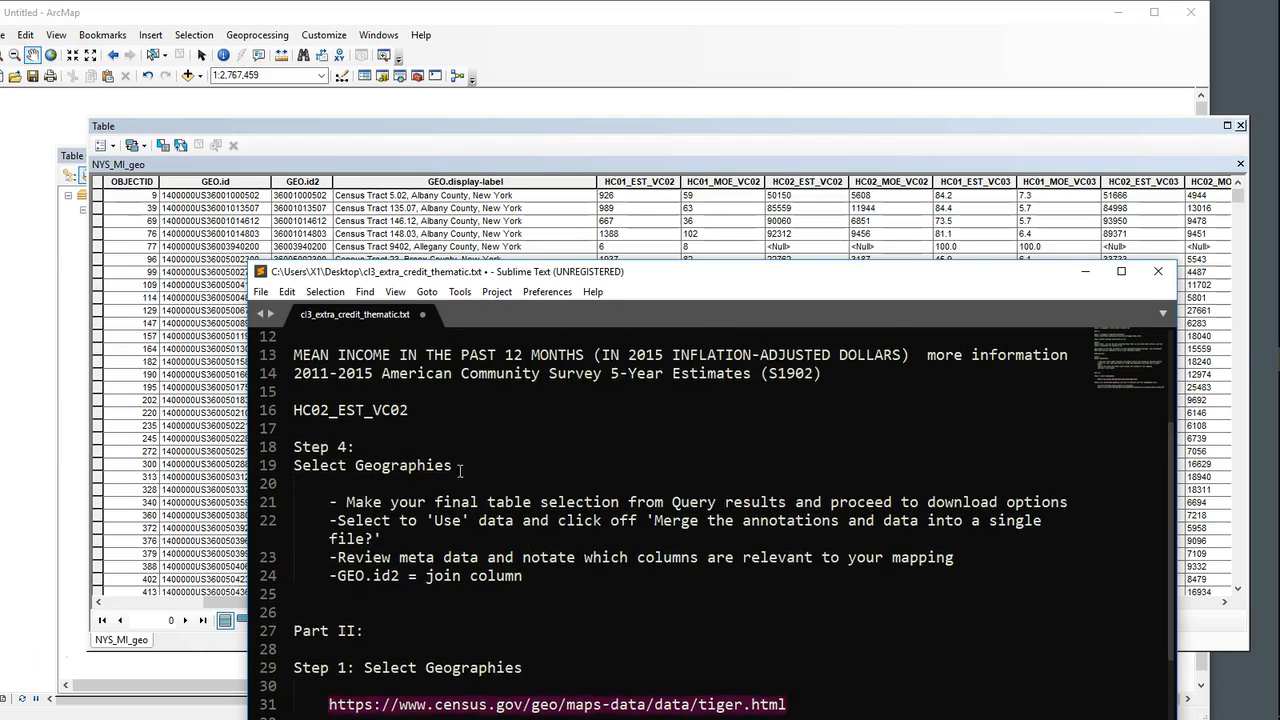
{"action": "left_click_drag", "start_coordinate": [411, 413], "coordinate": [285, 413]}
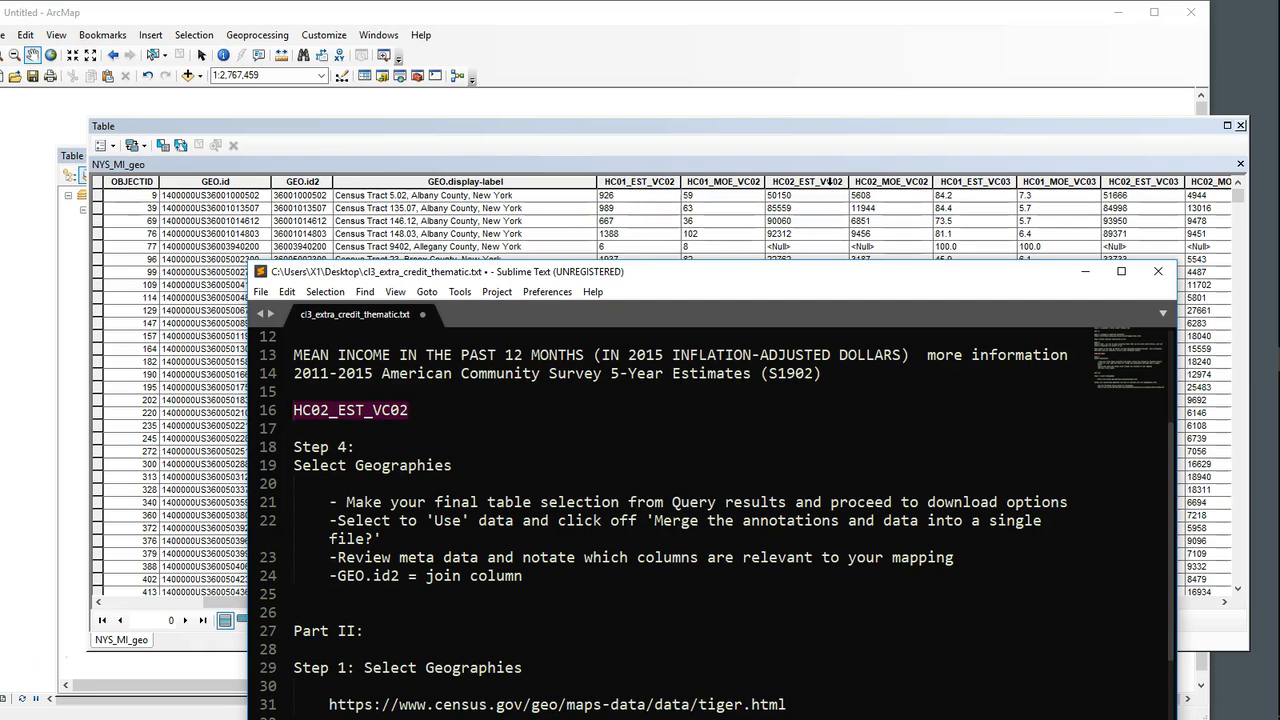
Step: Return to the NYS_MI_geo table in ArcMap and view the field properties of HC02_EST_VC02
{"action": "left_click", "coordinate": [829, 181]}
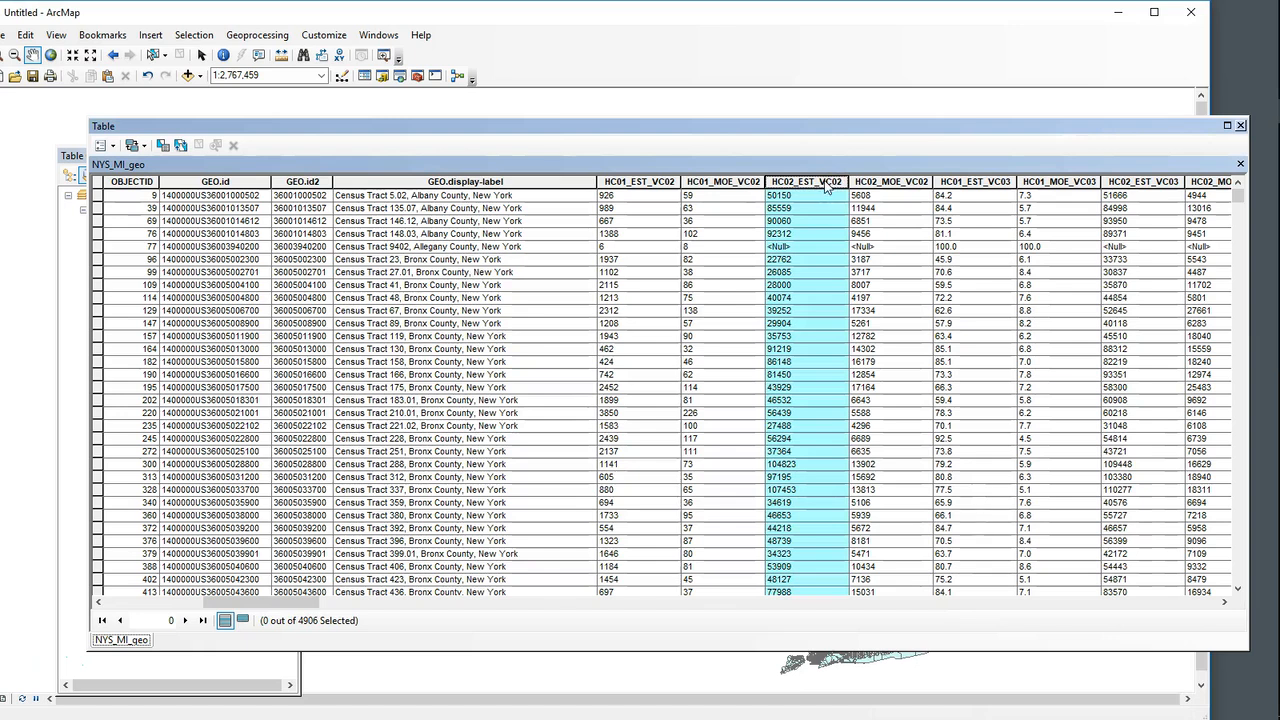
{"action": "right_click", "coordinate": [820, 181]}
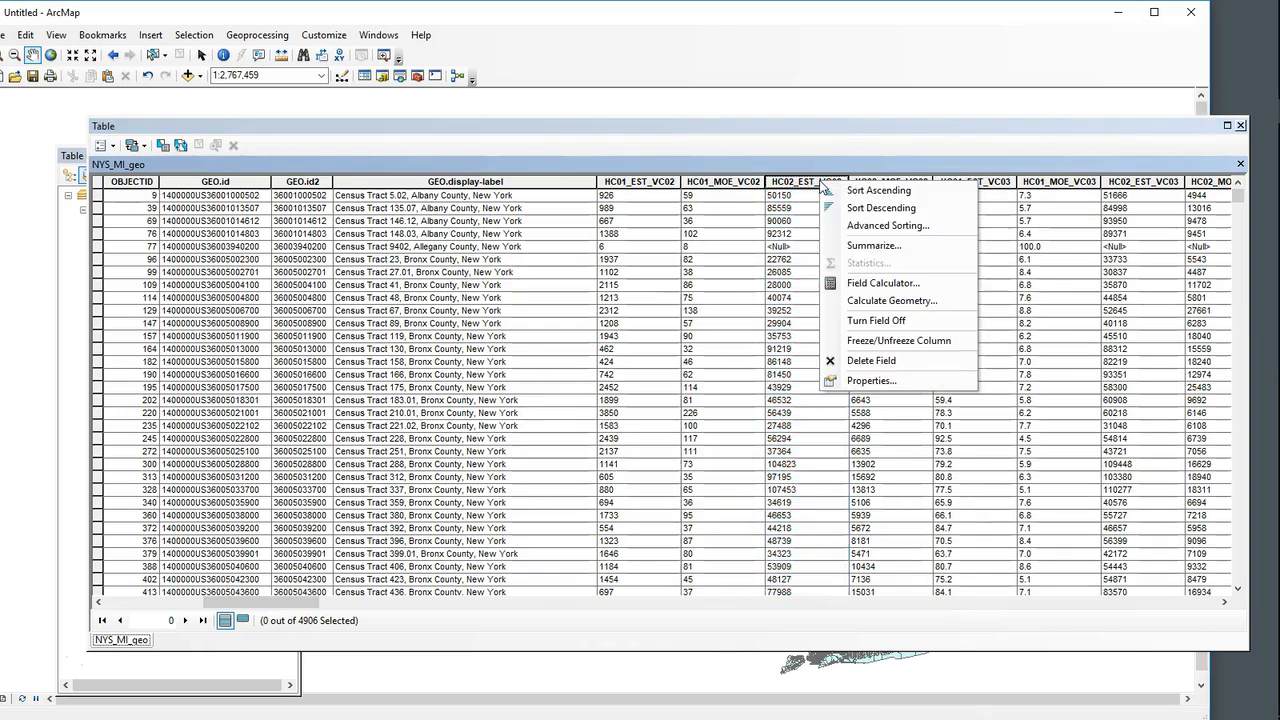
{"action": "left_click", "coordinate": [896, 380]}
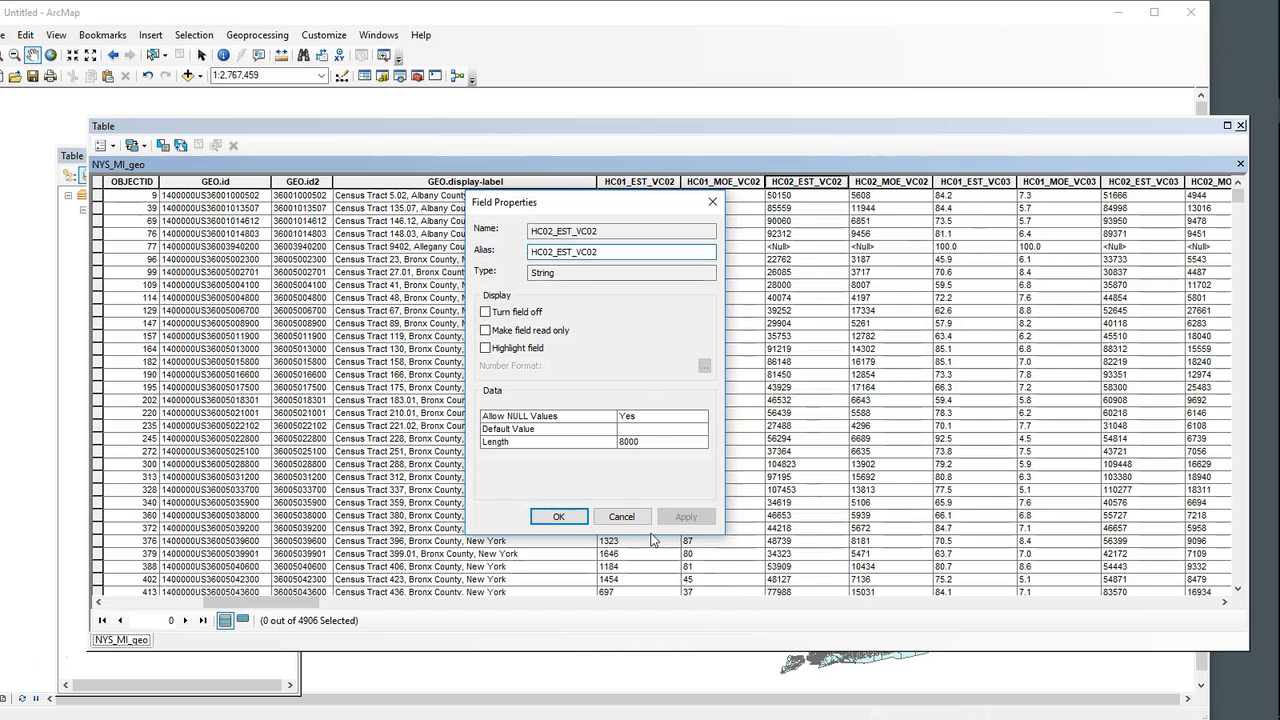
Step: Dismiss the field properties and add a Double field named NYS_MI to the NYS_MI_geo attribute table
{"action": "left_click", "coordinate": [621, 517]}
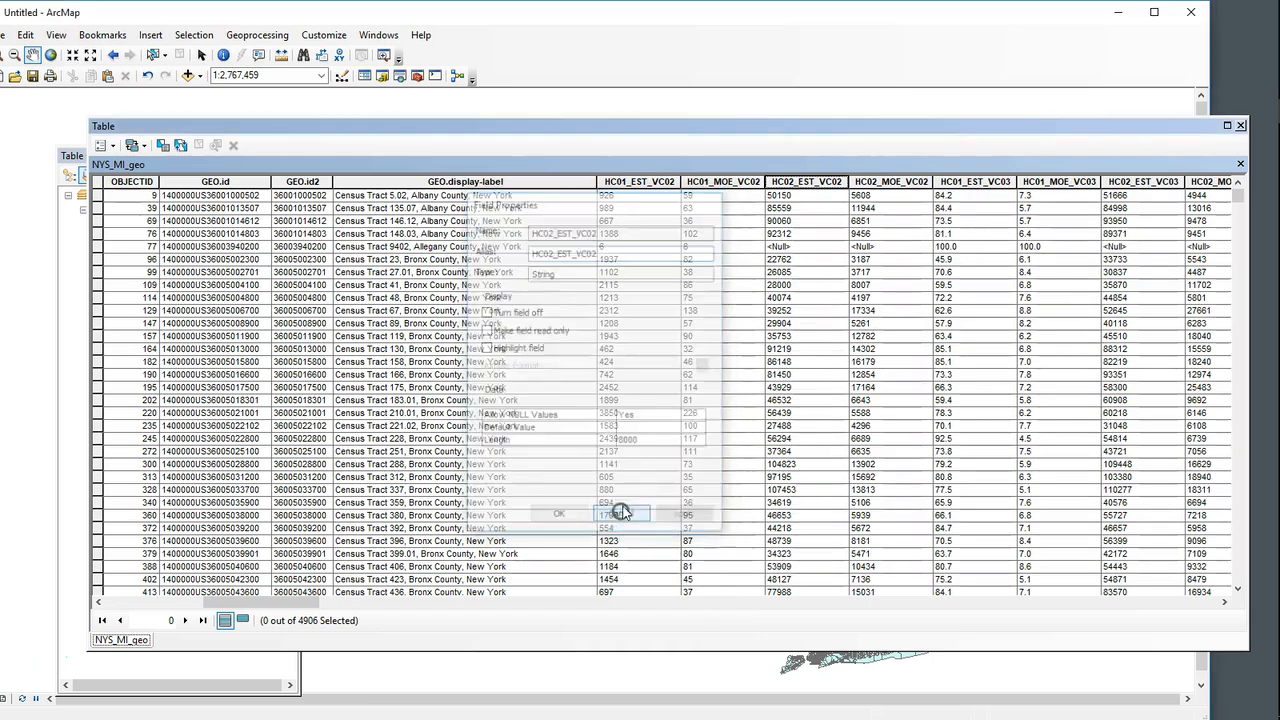
{"action": "right_click", "coordinate": [831, 190]}
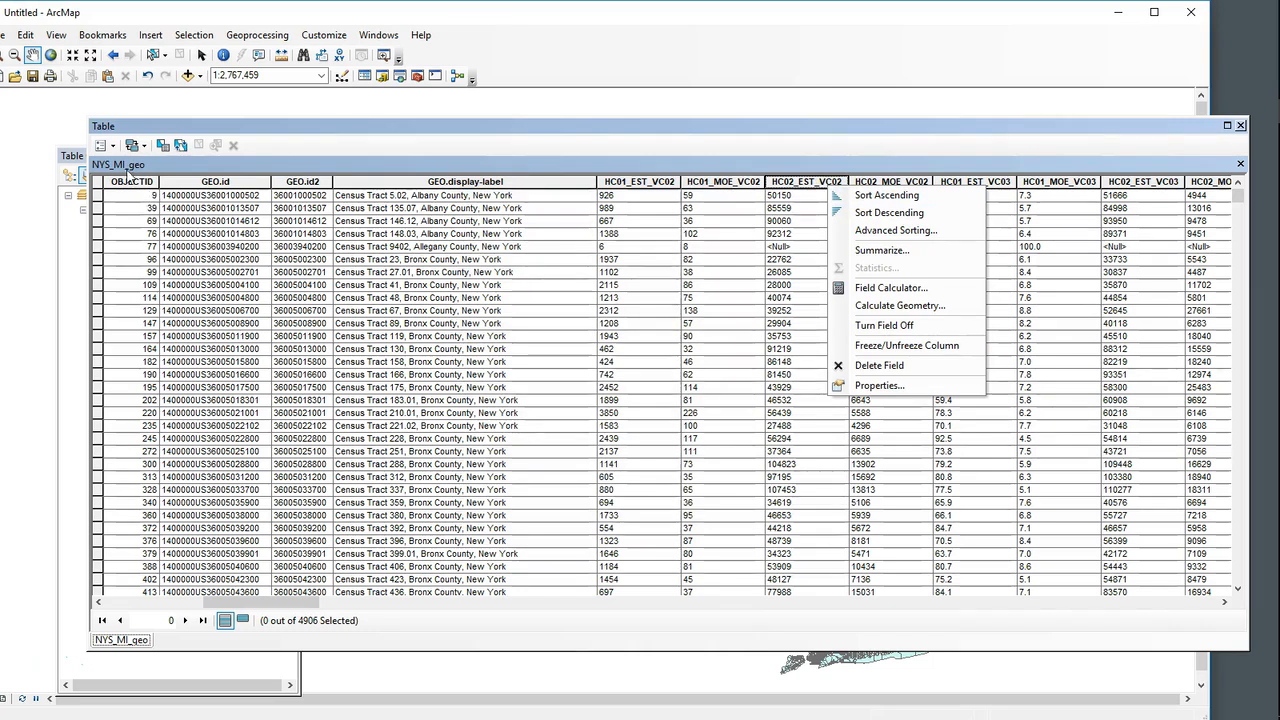
{"action": "left_click", "coordinate": [106, 146]}
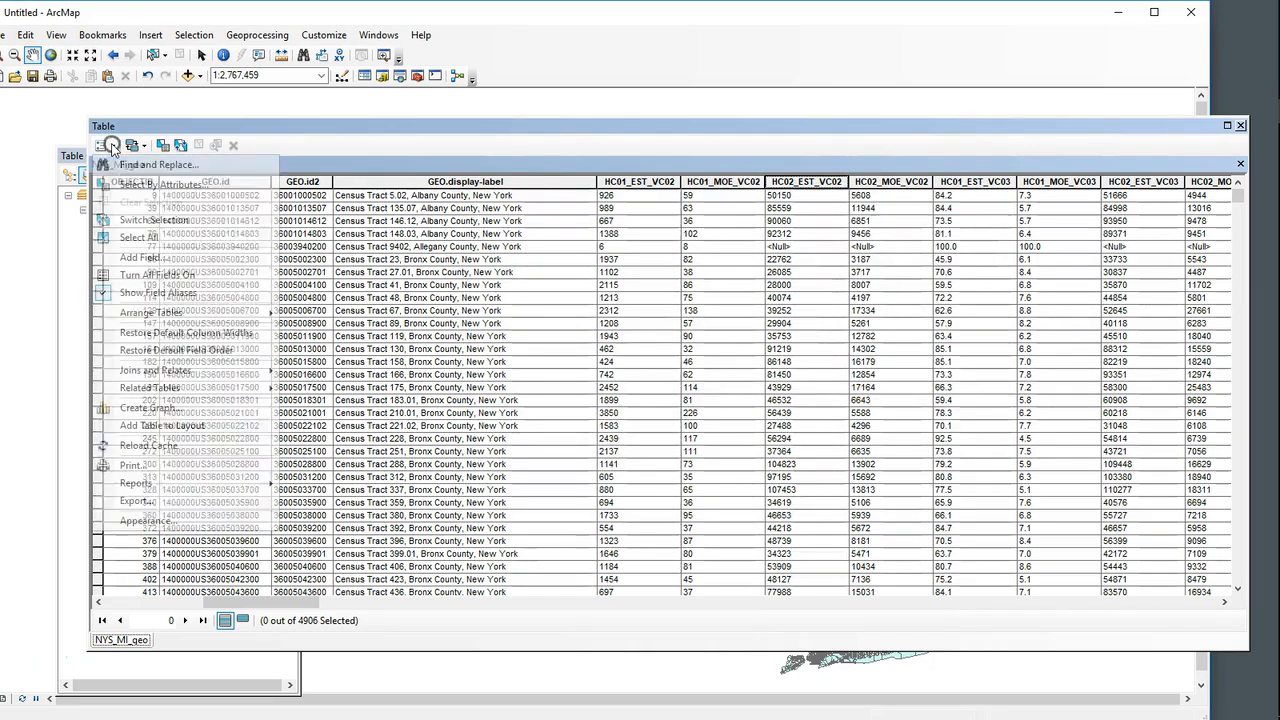
{"action": "left_click", "coordinate": [145, 258]}
{"action": "left_click", "coordinate": [596, 312]}
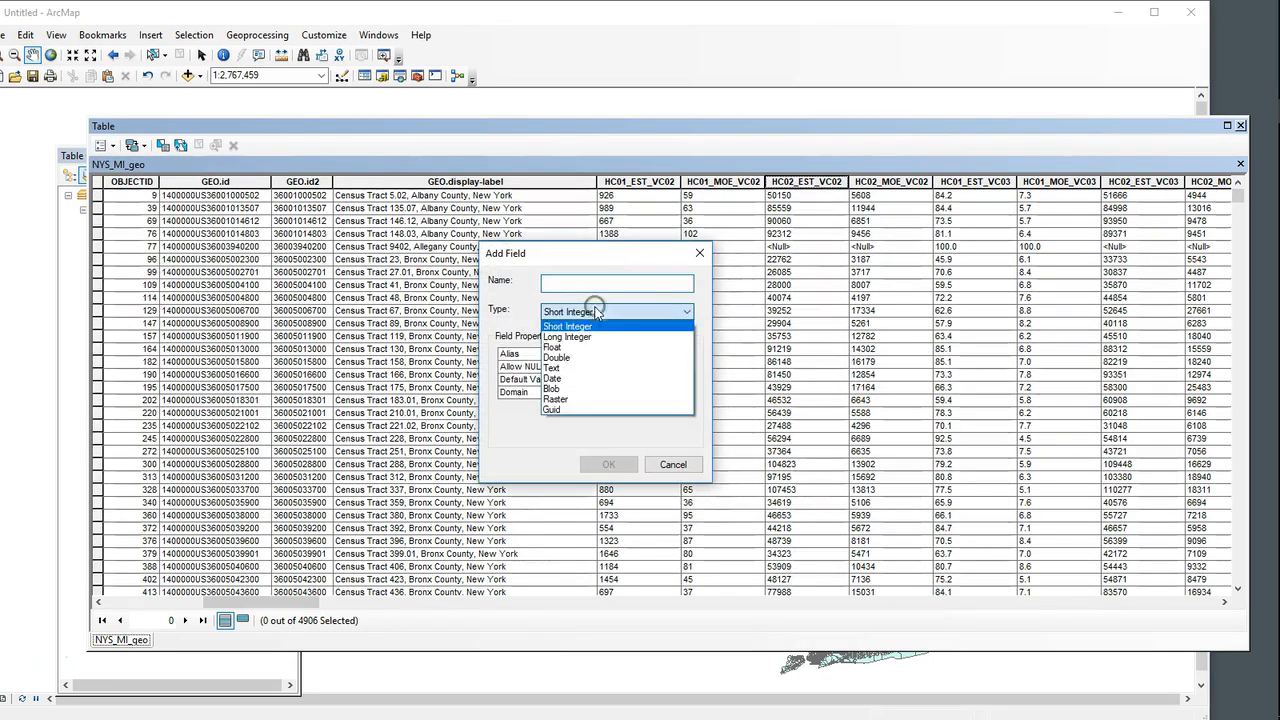
{"action": "left_click", "coordinate": [565, 362]}
{"action": "left_click", "coordinate": [578, 285]}
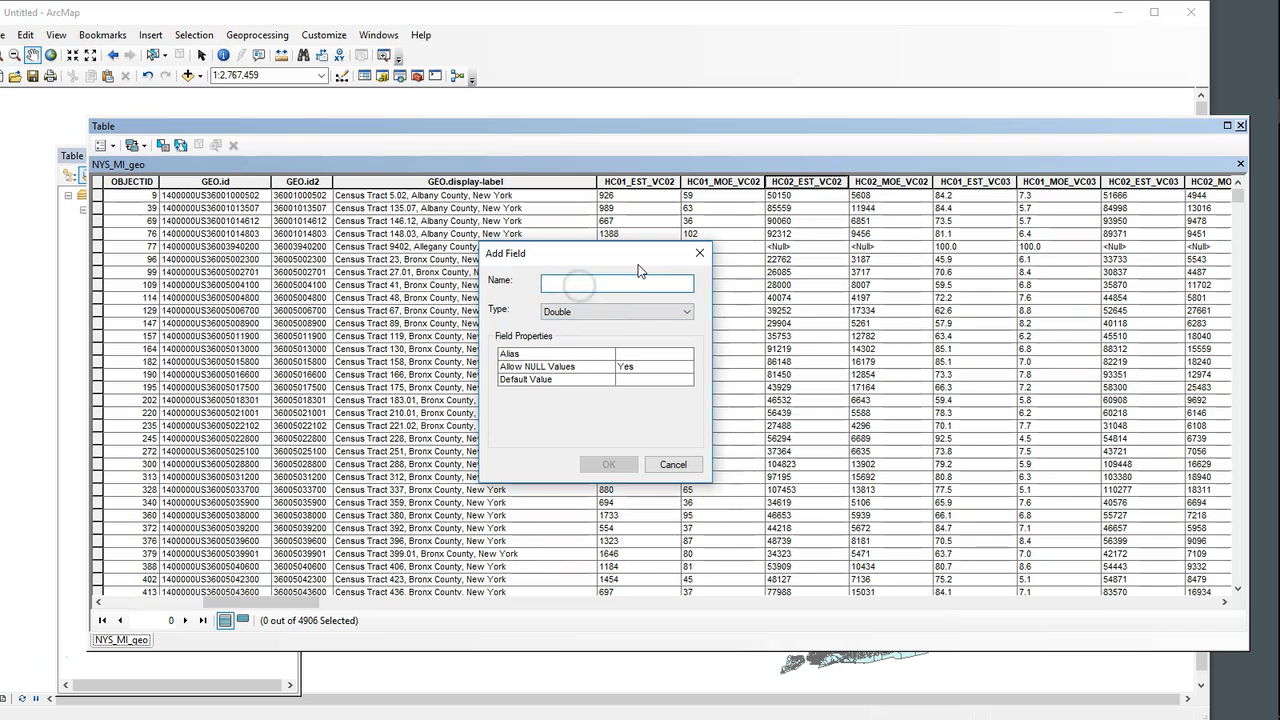
{"action": "type", "text": "NYS"}
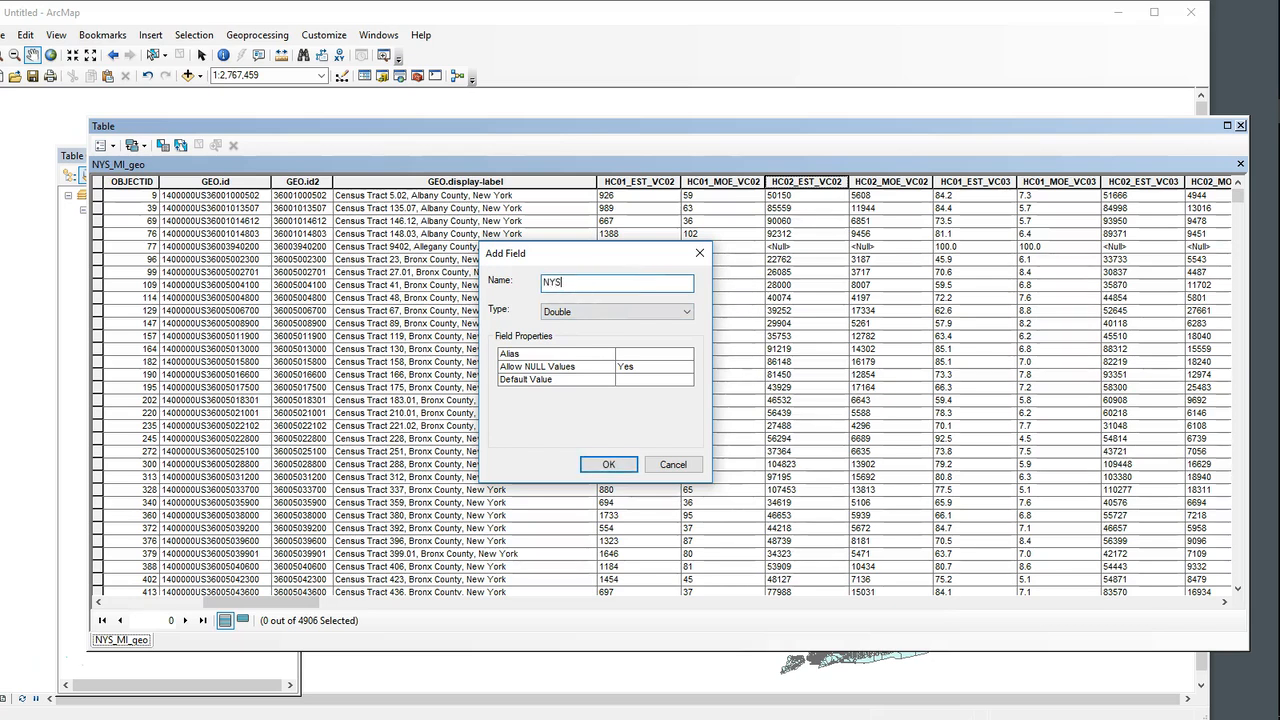
{"action": "type", "text": "_MI"}
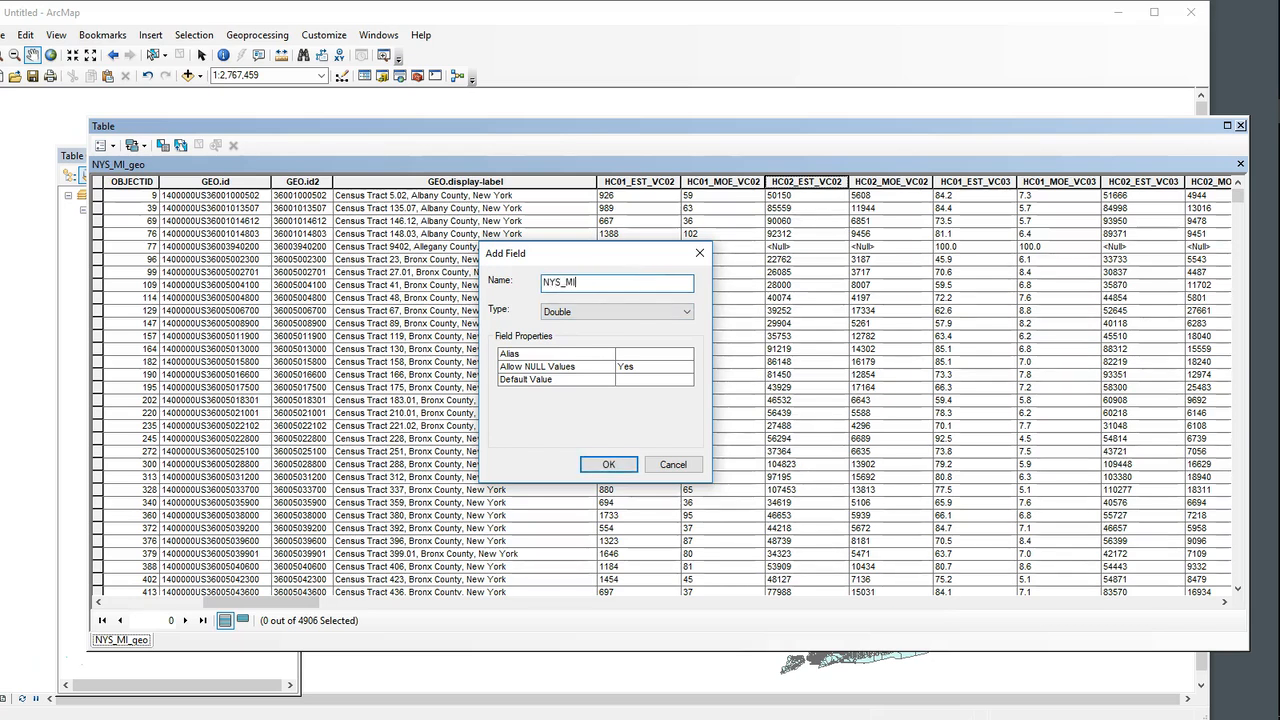
{"action": "left_click", "coordinate": [629, 466]}
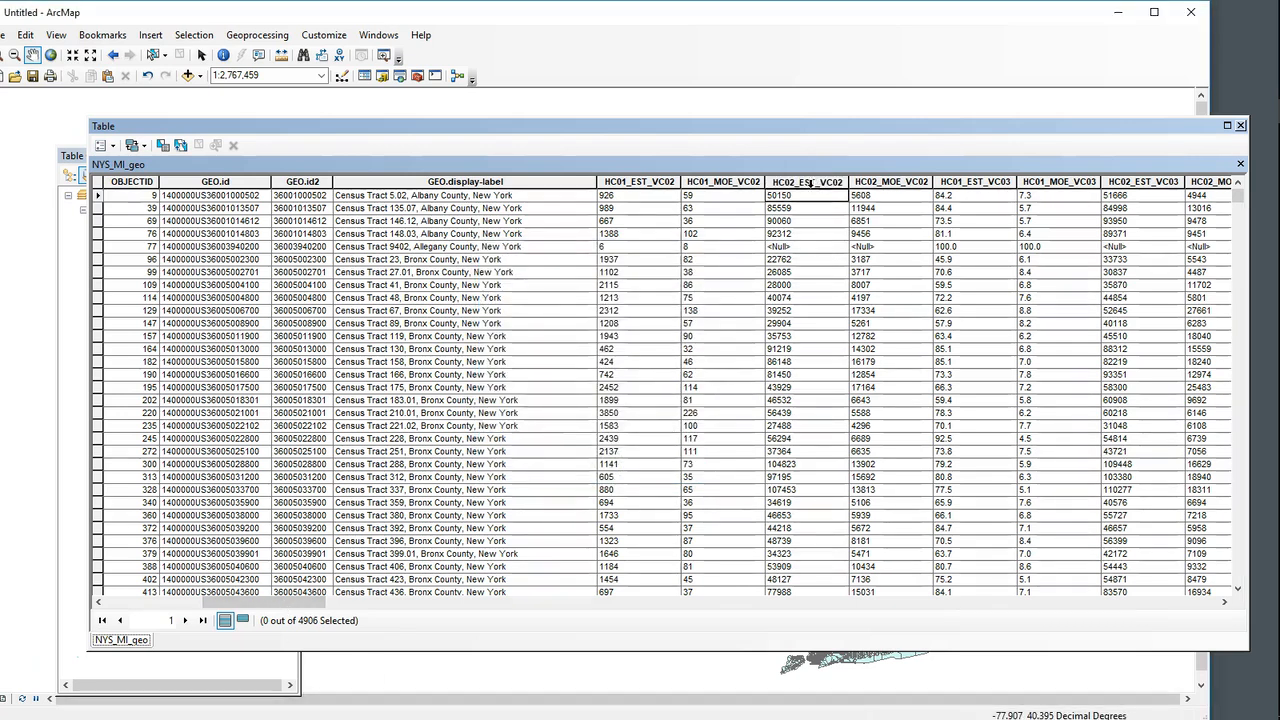
Step: Calculate the NYS_MI field from the values of HC02_EST_VC02 with the Field Calculator
{"action": "left_click_drag", "start_coordinate": [232, 602], "coordinate": [1150, 602]}
{"action": "left_click", "coordinate": [1211, 184]}
{"action": "right_click", "coordinate": [1210, 188]}
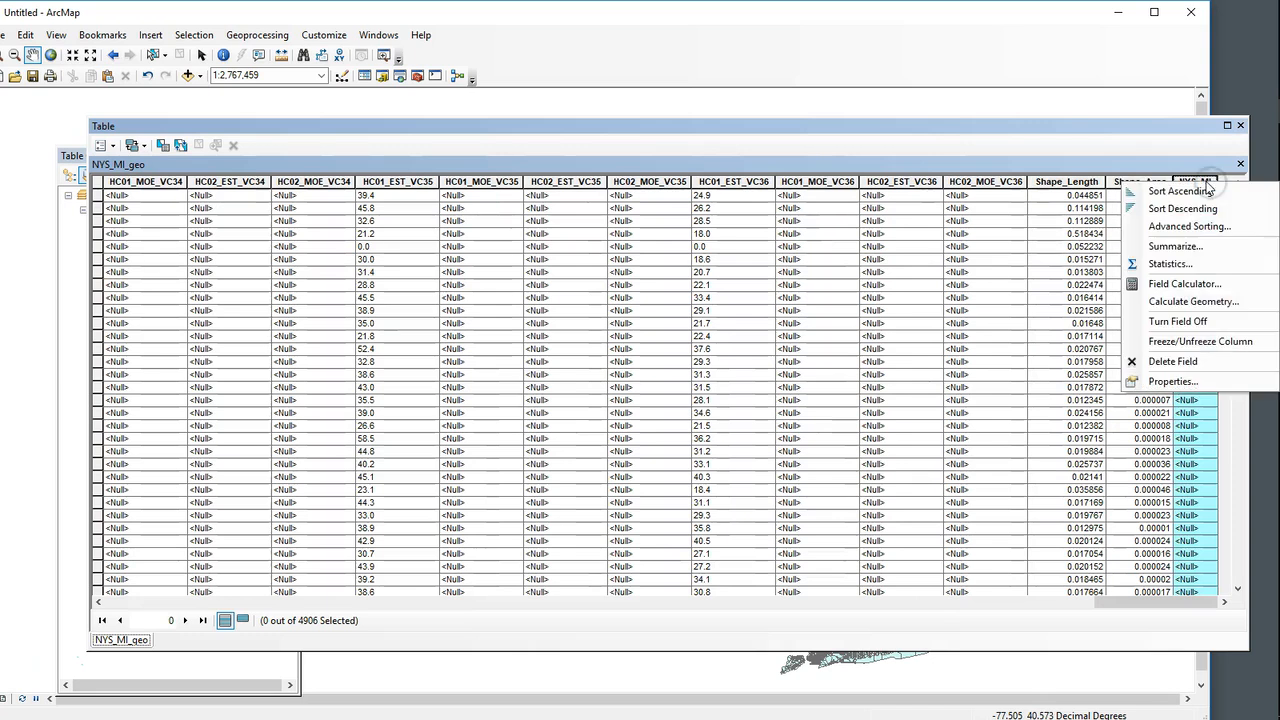
{"action": "left_click", "coordinate": [1183, 284]}
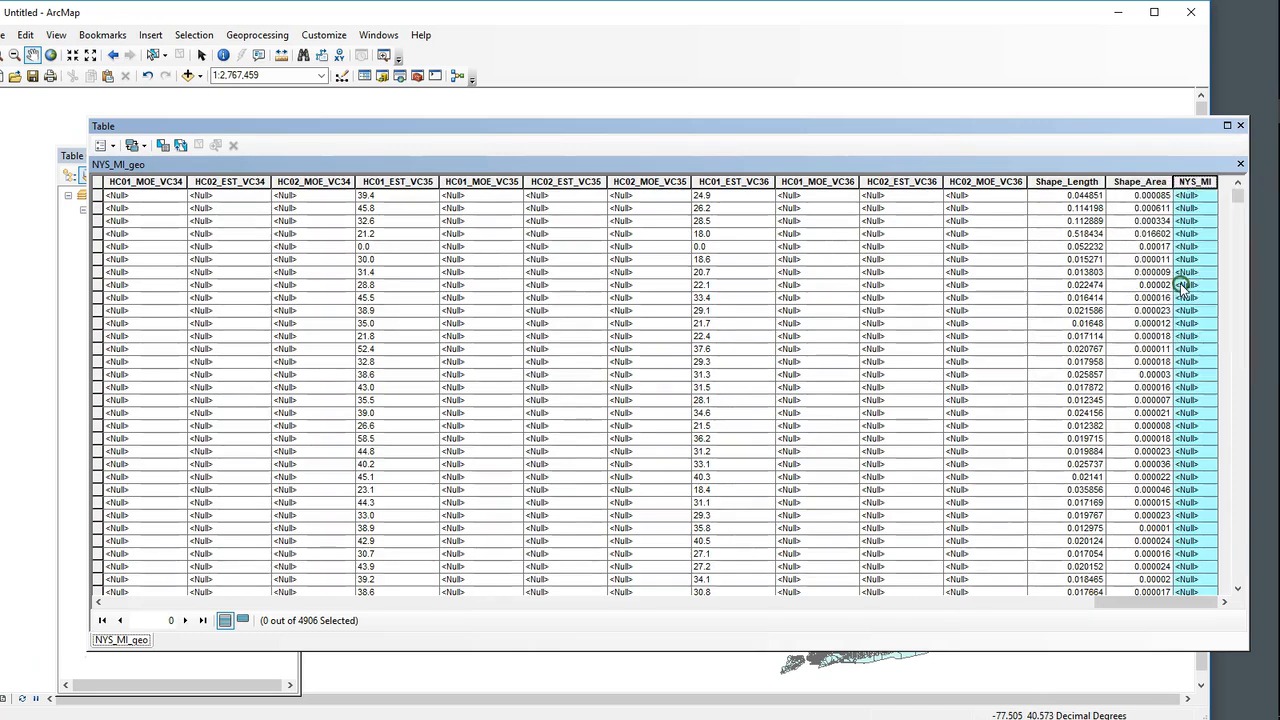
{"action": "left_click", "coordinate": [556, 404]}
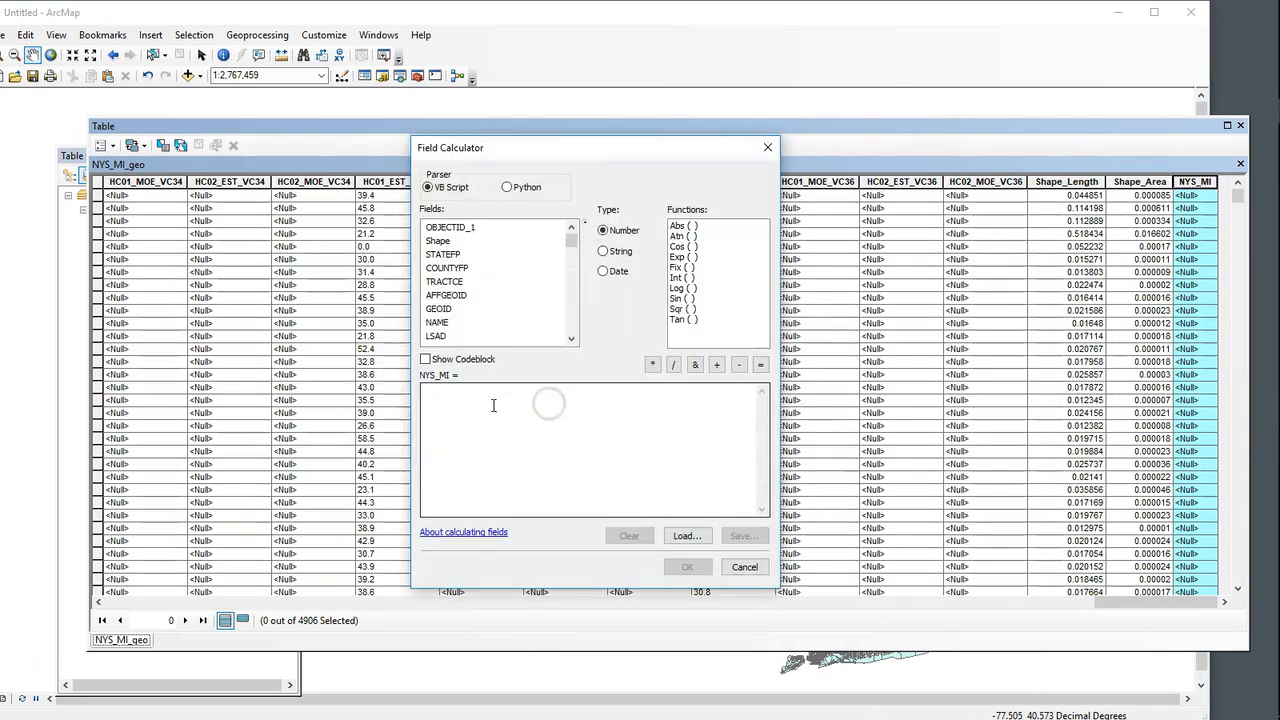
{"action": "left_click", "coordinate": [571, 339]}
{"action": "left_click", "coordinate": [571, 339]}
{"action": "left_click", "coordinate": [571, 339]}
{"action": "left_click", "coordinate": [571, 339]}
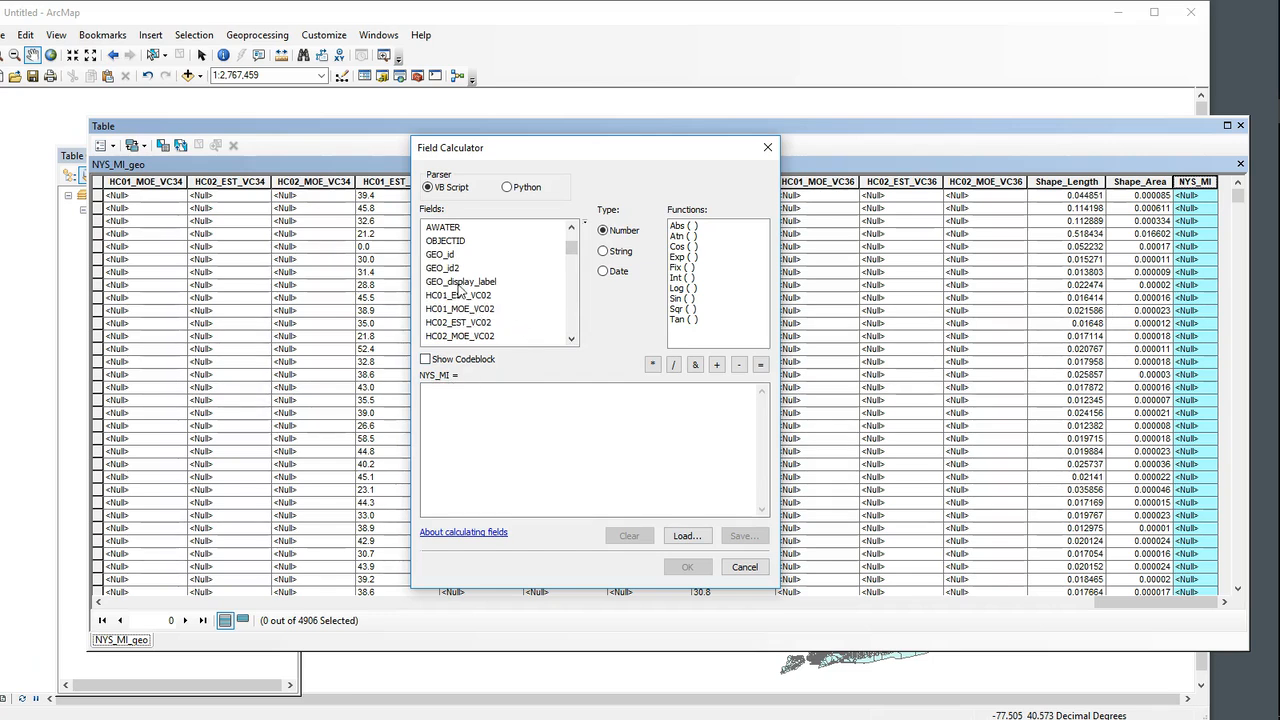
{"action": "double_click", "coordinate": [458, 322]}
{"action": "left_click", "coordinate": [686, 567]}
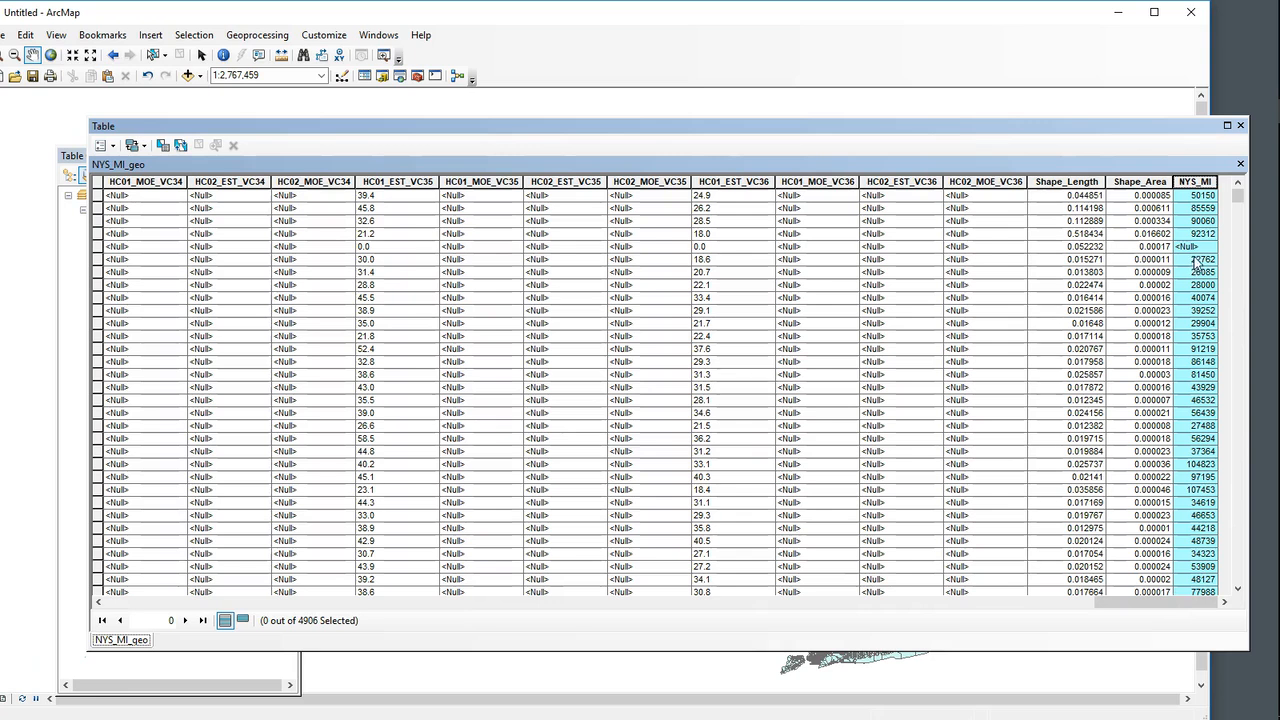
Step: Sort the table ascending by NYS_MI and select all records whose NYS_MI value is null
{"action": "right_click", "coordinate": [1203, 188]}
{"action": "left_click", "coordinate": [1207, 200]}
{"action": "mouse_move", "coordinate": [1237, 200]}
{"action": "left_mouse_down"}
{"action": "mouse_move", "coordinate": [1238, 226]}
{"action": "mouse_move", "coordinate": [1243, 199]}
{"action": "left_mouse_up"}
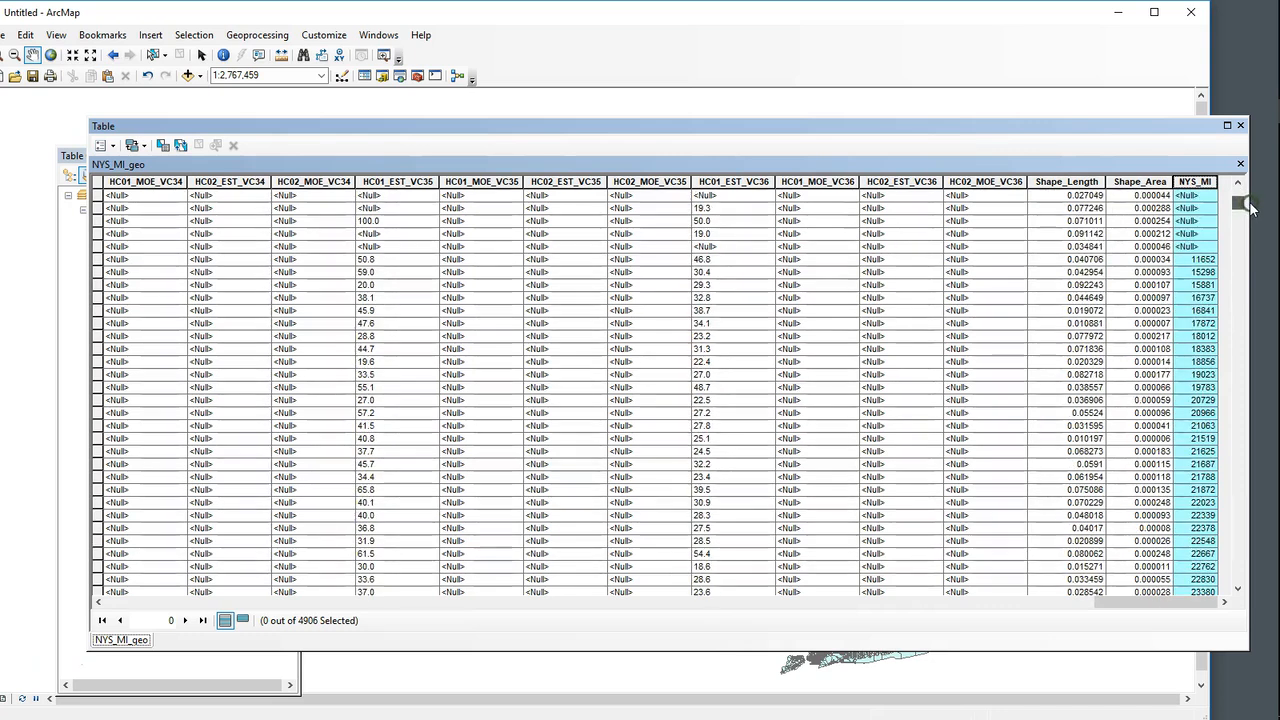
{"action": "left_click", "coordinate": [97, 247]}
{"action": "left_click_drag", "start_coordinate": [1238, 204], "coordinate": [1238, 183]}
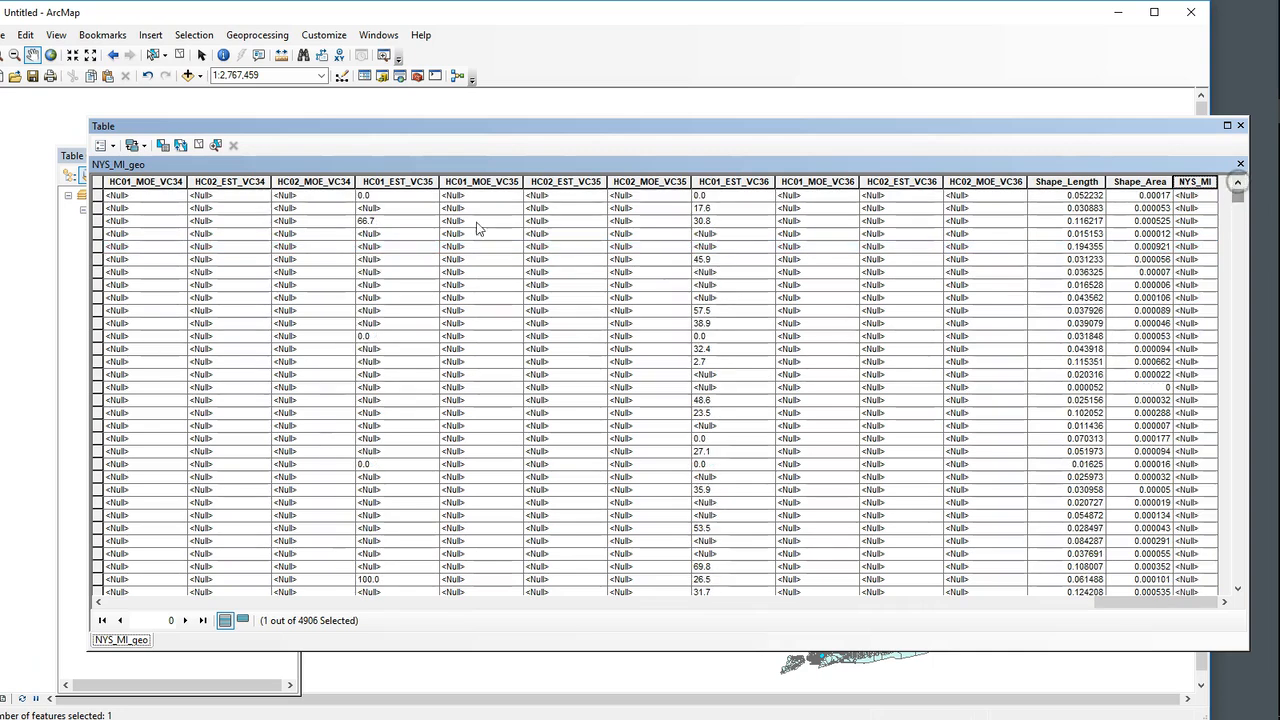
{"action": "left_click", "coordinate": [98, 195], "text": "shift"}
Step: Examine where the selected null-income tracts lie on the map, checking New York City up close and the wider state
{"action": "left_click_drag", "start_coordinate": [353, 127], "coordinate": [342, 632]}
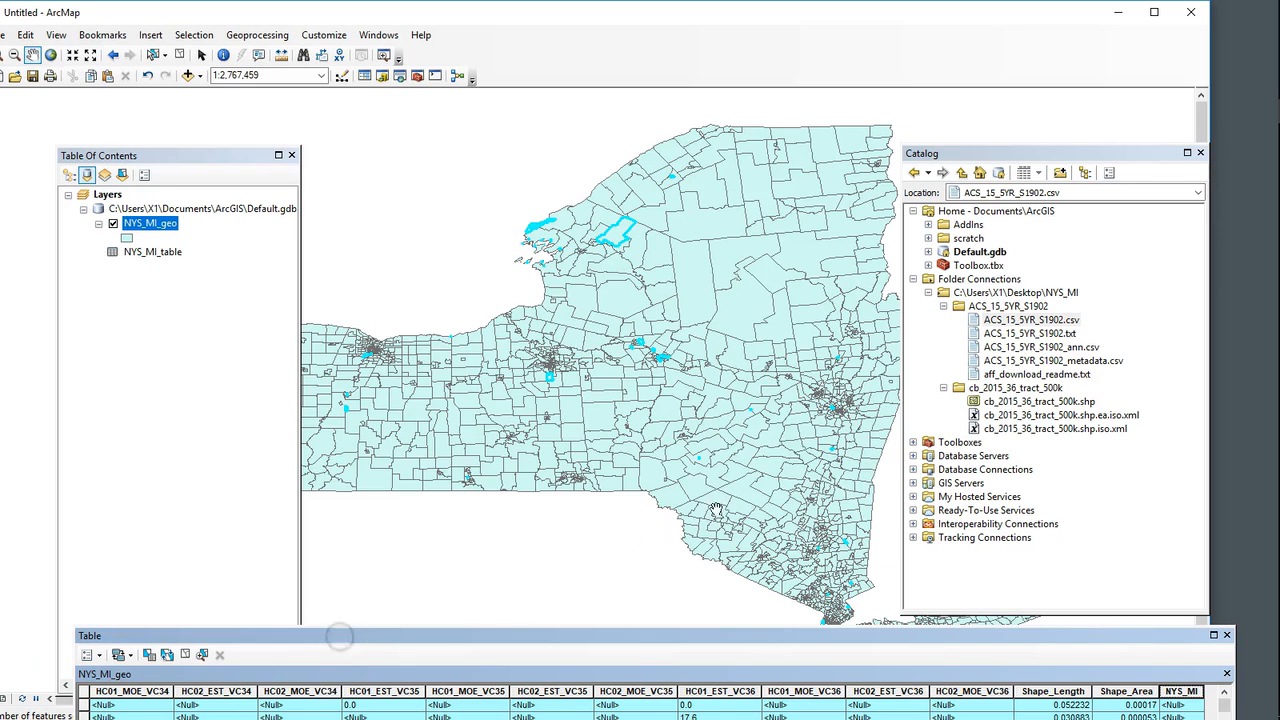
{"action": "left_click_drag", "start_coordinate": [705, 572], "coordinate": [689, 471]}
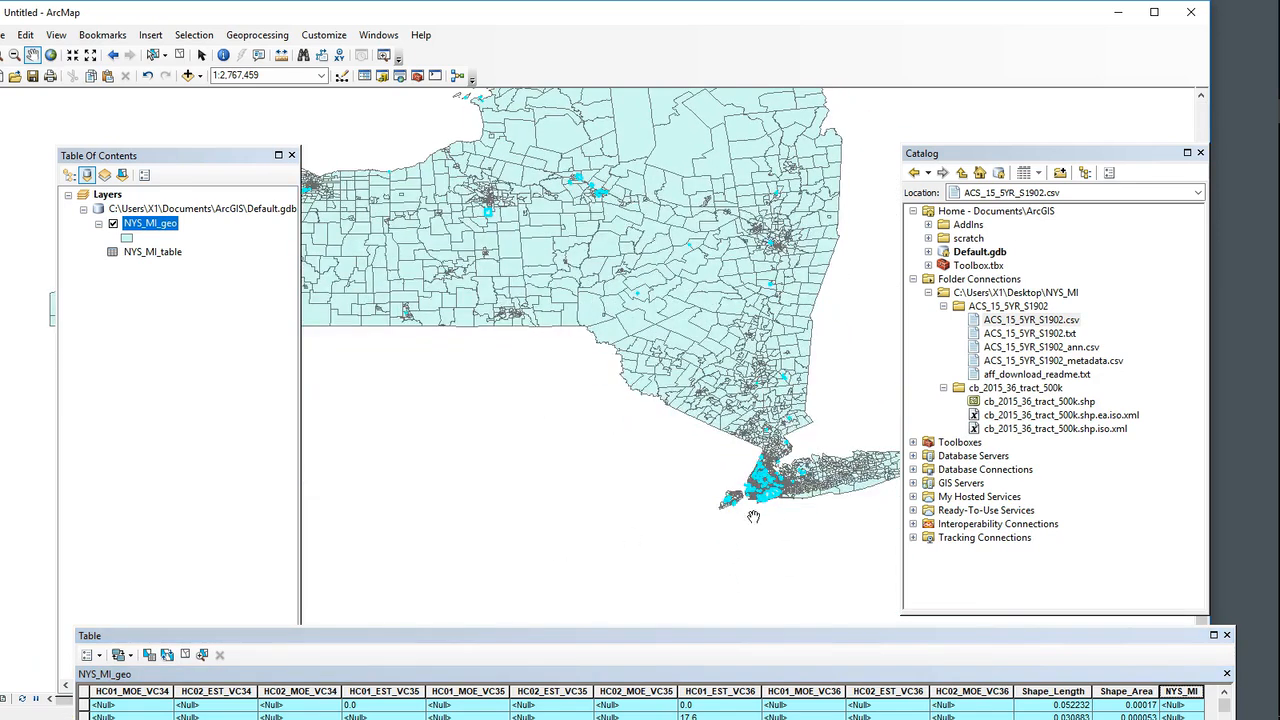
{"action": "scroll", "coordinate": [769, 510], "scroll_direction": "up", "scroll_amount": 4}
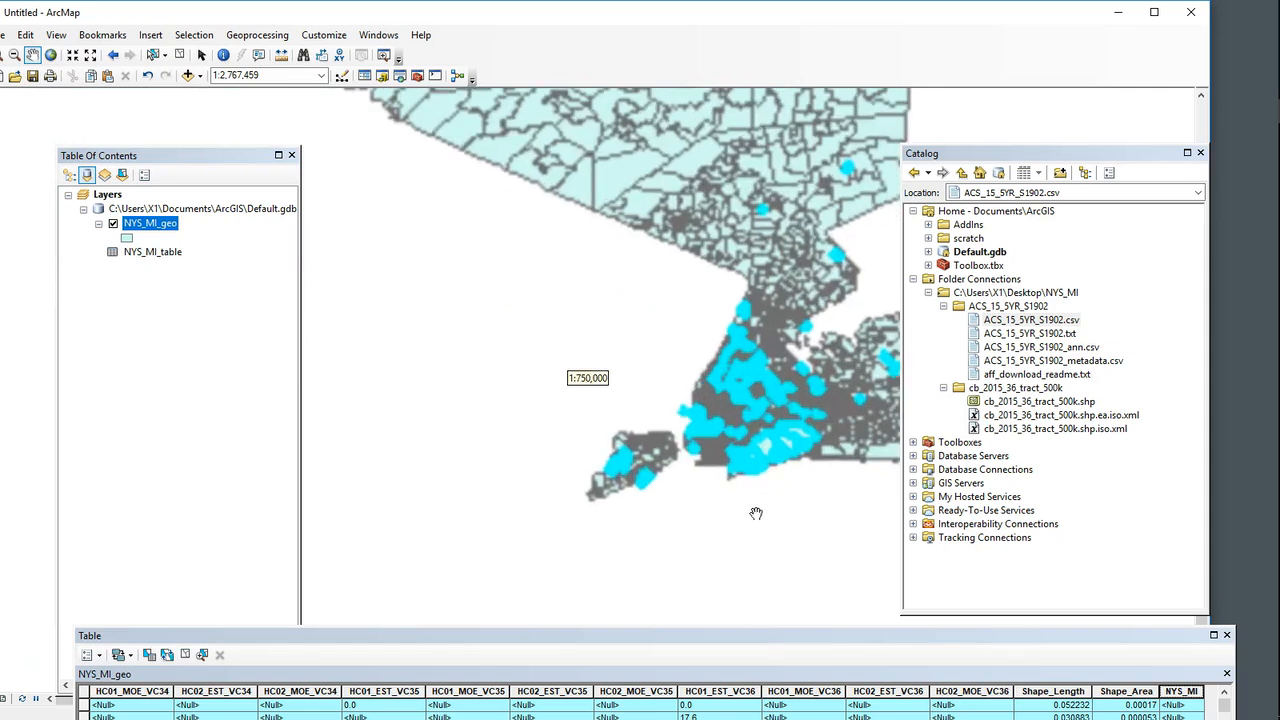
{"action": "scroll", "coordinate": [760, 402], "scroll_direction": "up", "scroll_amount": 4}
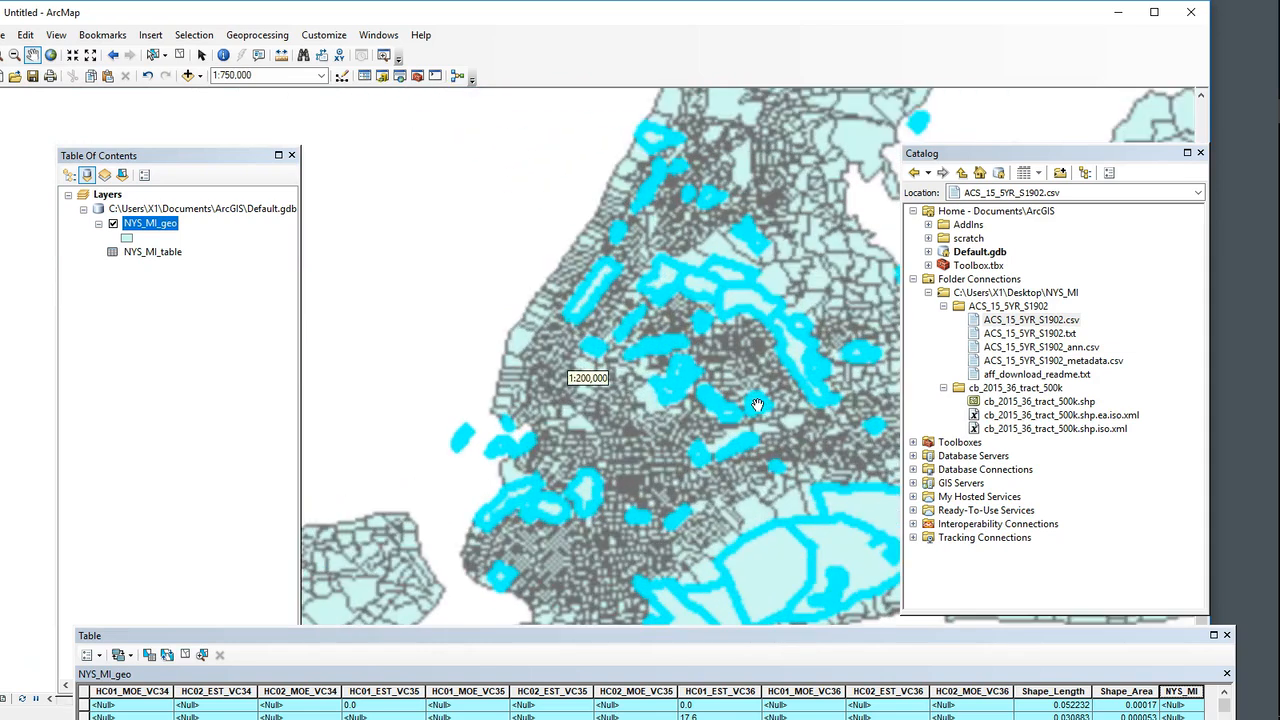
{"action": "left_click_drag", "start_coordinate": [652, 452], "coordinate": [608, 409]}
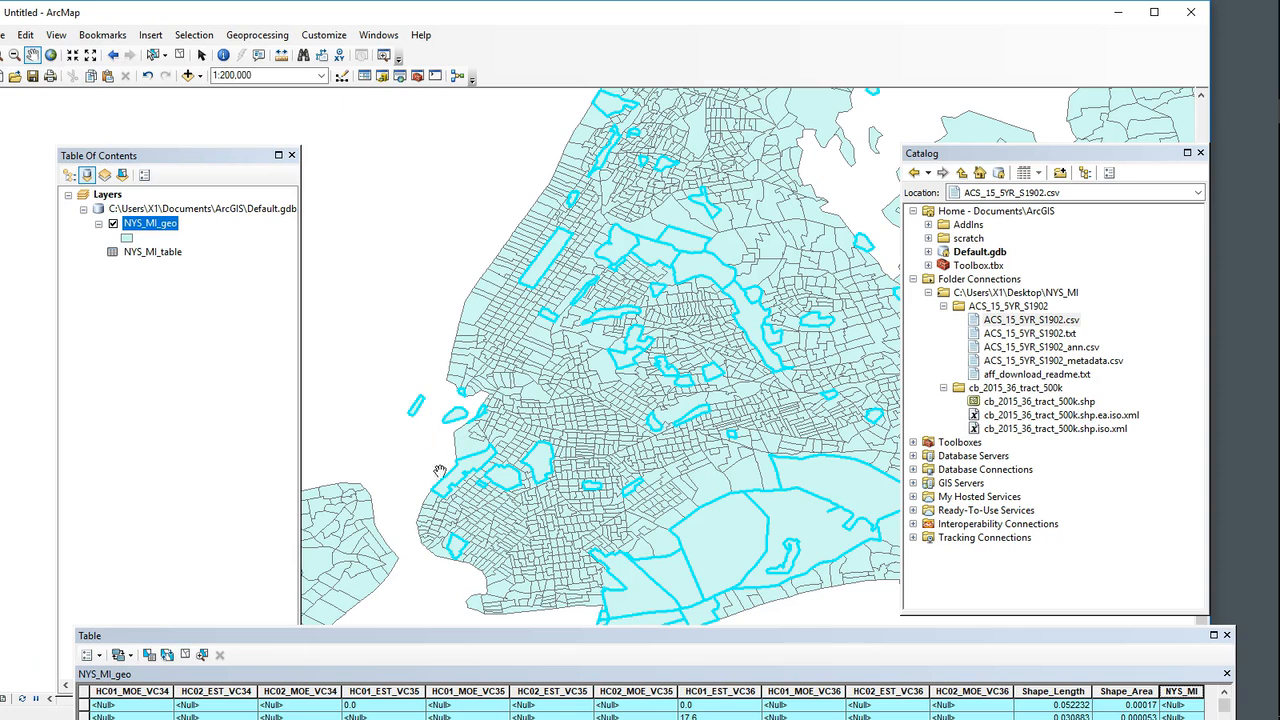
{"action": "scroll", "coordinate": [435, 473], "scroll_direction": "down", "scroll_amount": 5}
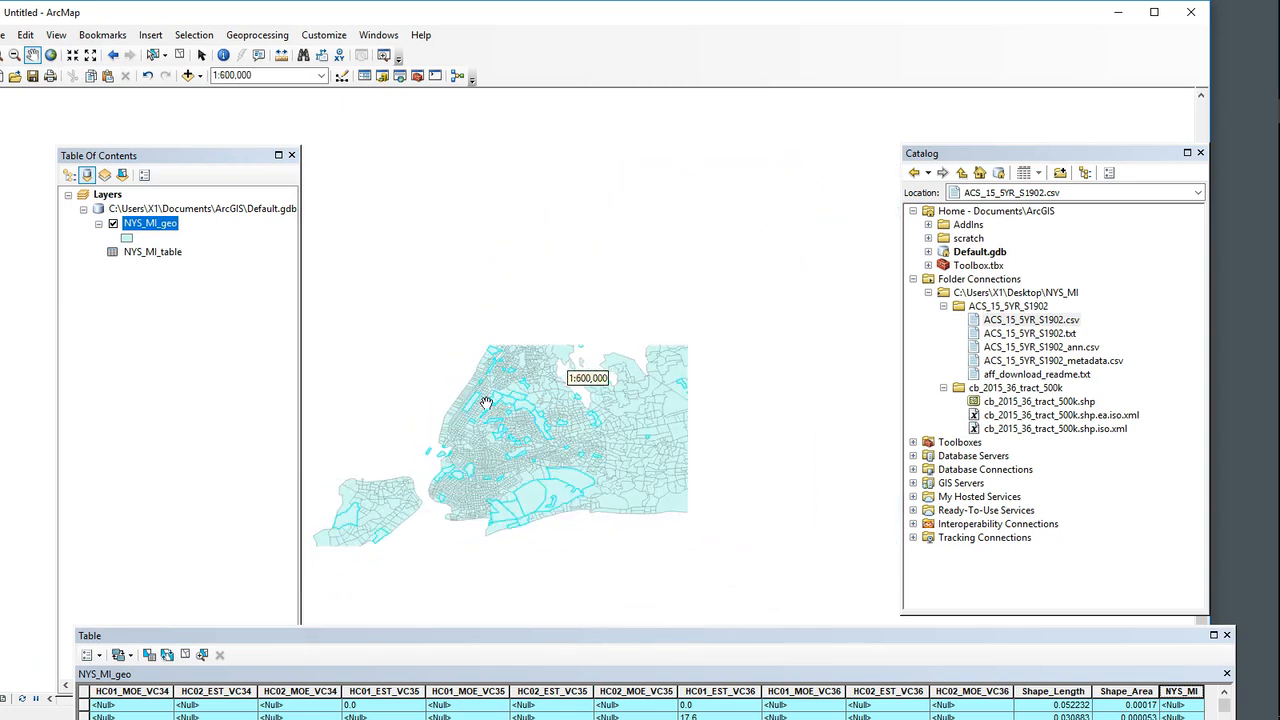
{"action": "scroll", "coordinate": [647, 390], "scroll_direction": "down", "scroll_amount": 4}
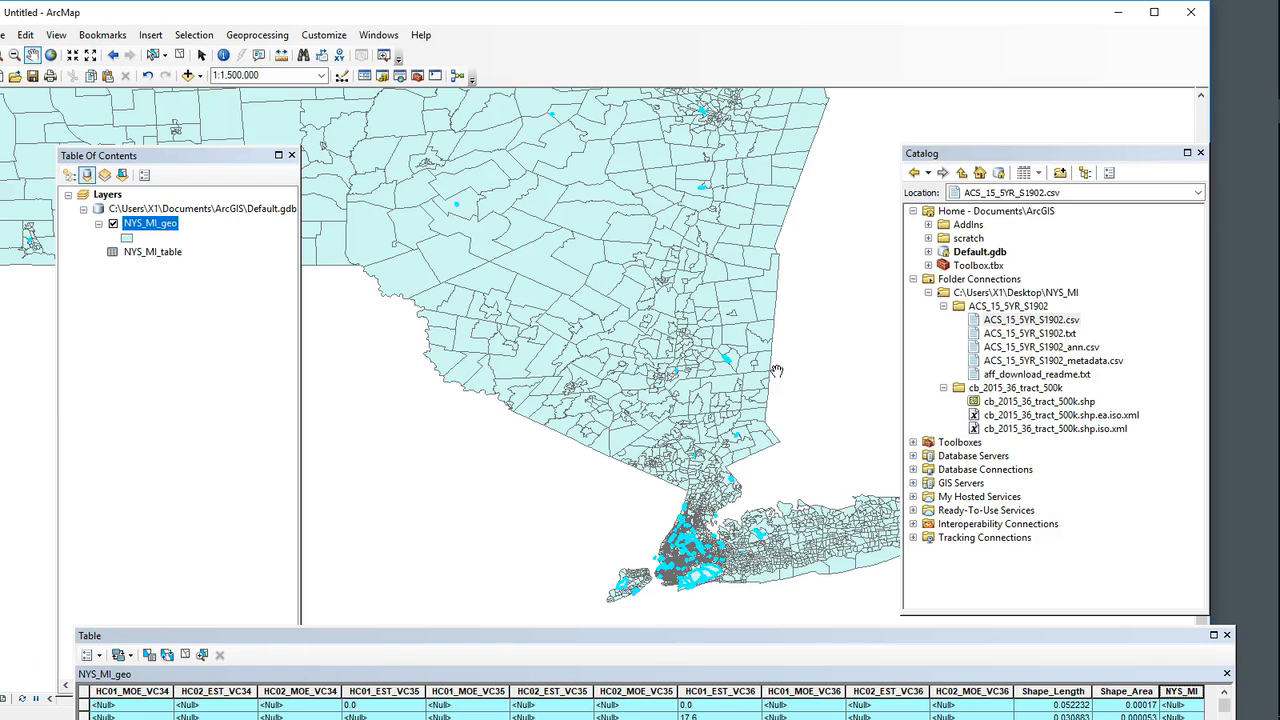
Step: Close the attribute table and clear the selected features
{"action": "left_click", "coordinate": [1227, 636]}
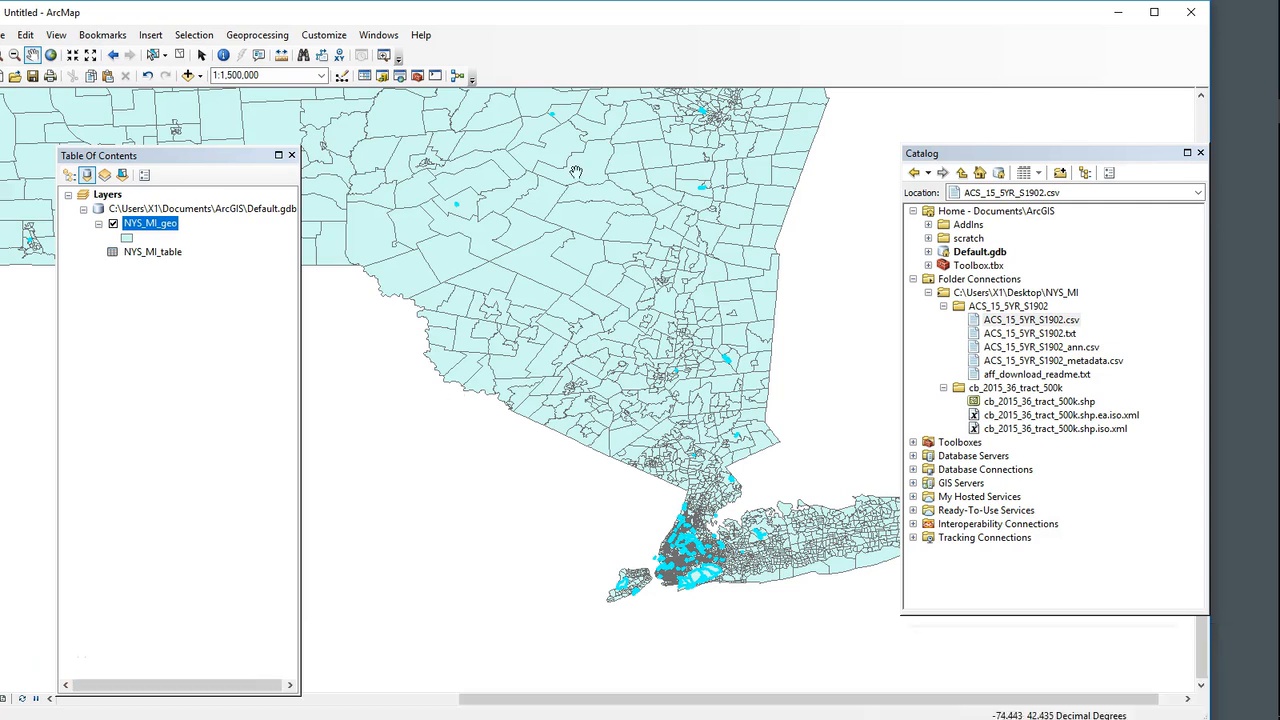
{"action": "left_click", "coordinate": [194, 35]}
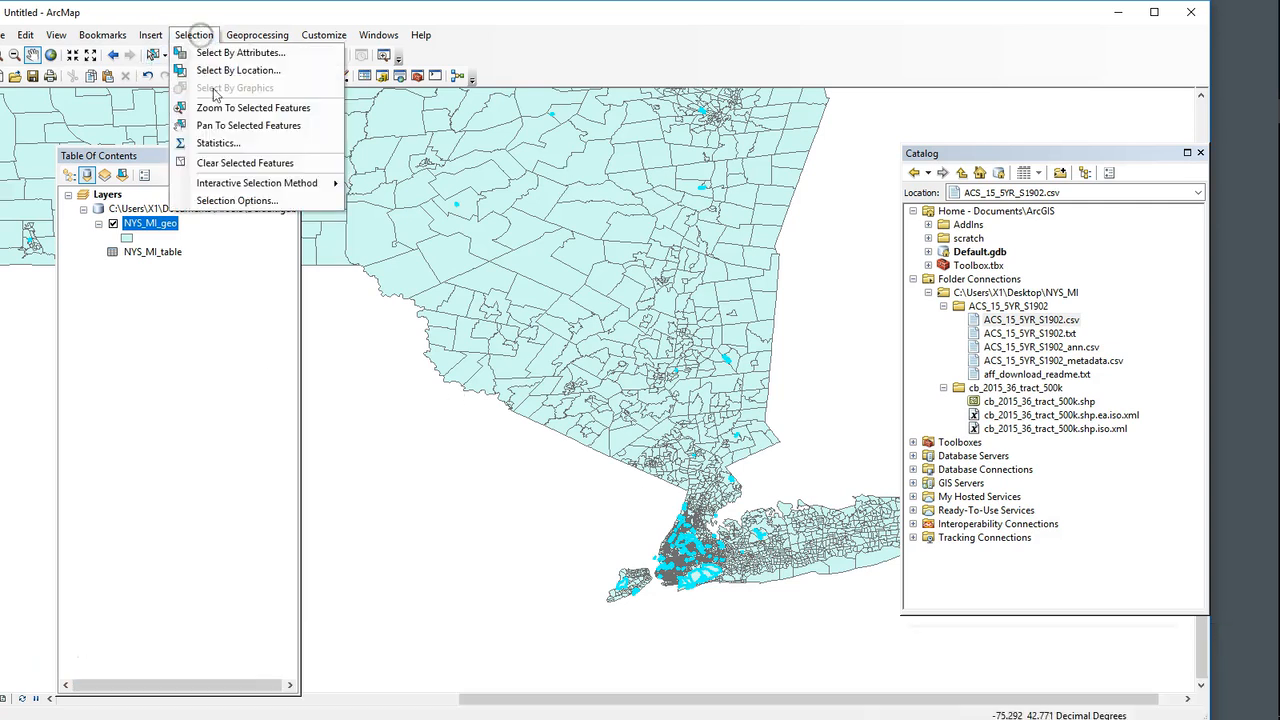
{"action": "left_click", "coordinate": [225, 166]}
{"action": "left_click_drag", "start_coordinate": [524, 379], "coordinate": [541, 387]}
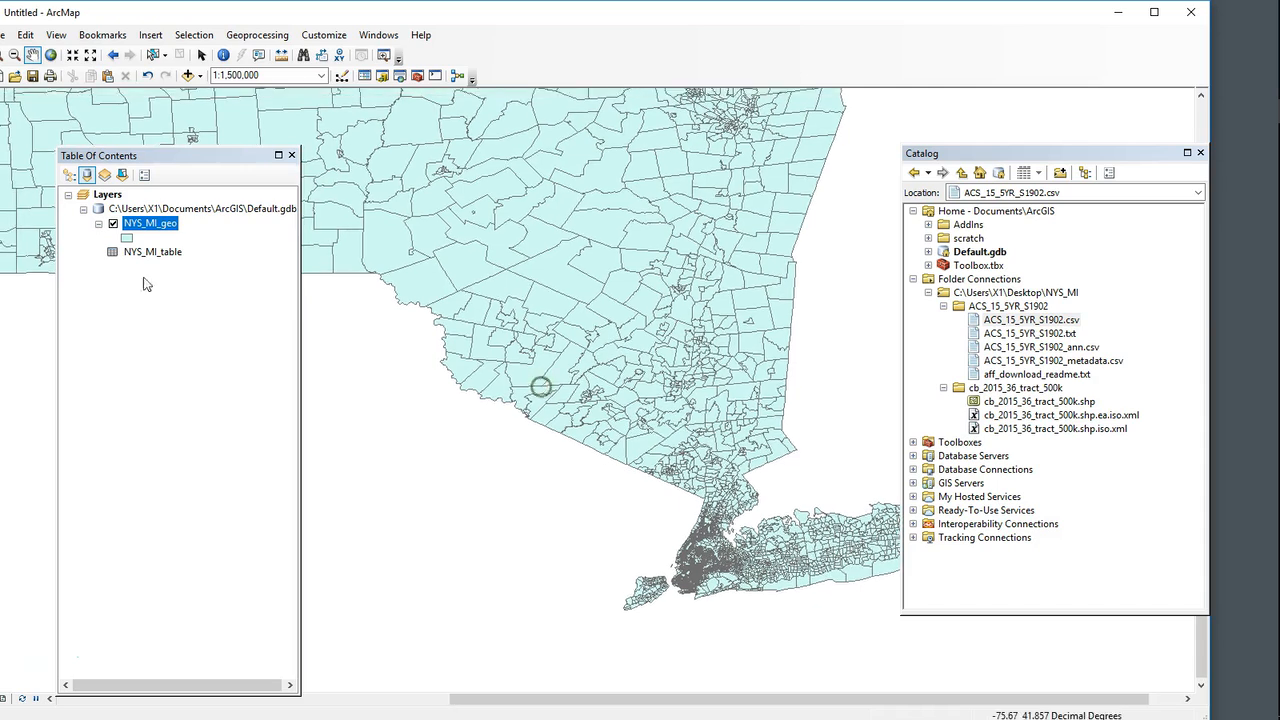
Step: Set the NYS_MI_geo layer's symbology to graduated colors using NYS_MI as the value field
{"action": "right_click", "coordinate": [150, 225]}
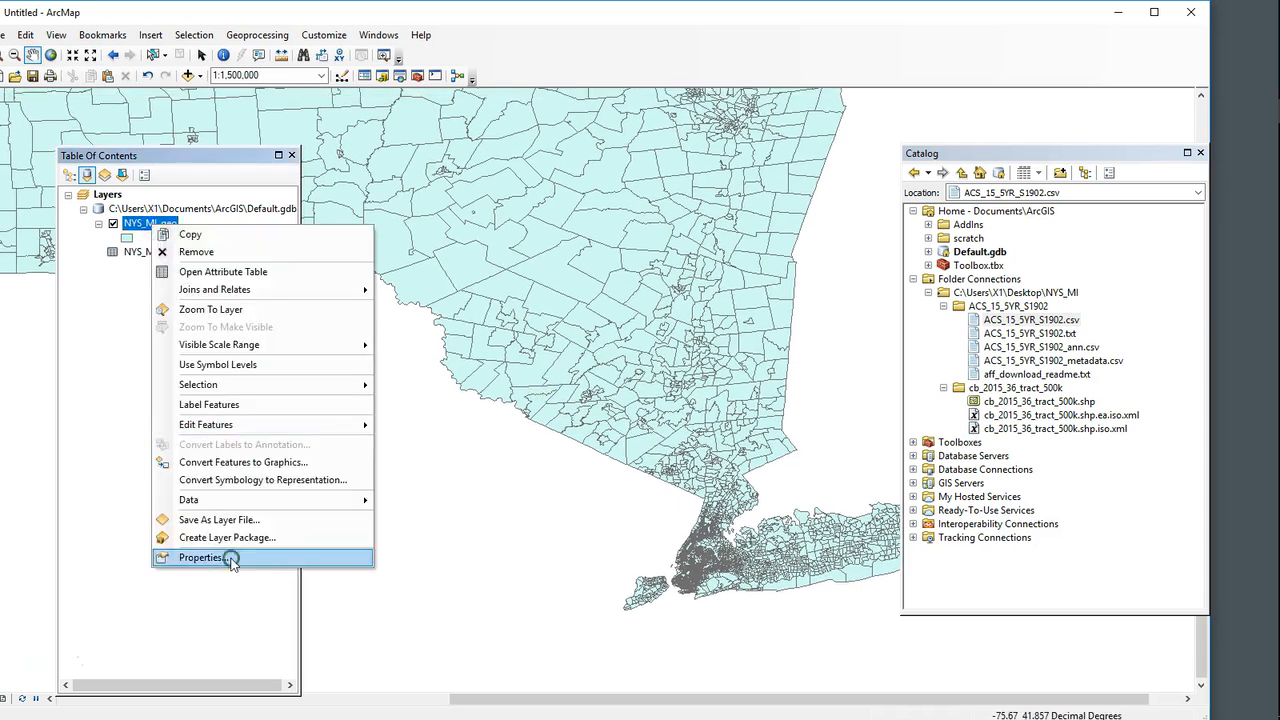
{"action": "left_click", "coordinate": [231, 560]}
{"action": "left_click", "coordinate": [370, 289]}
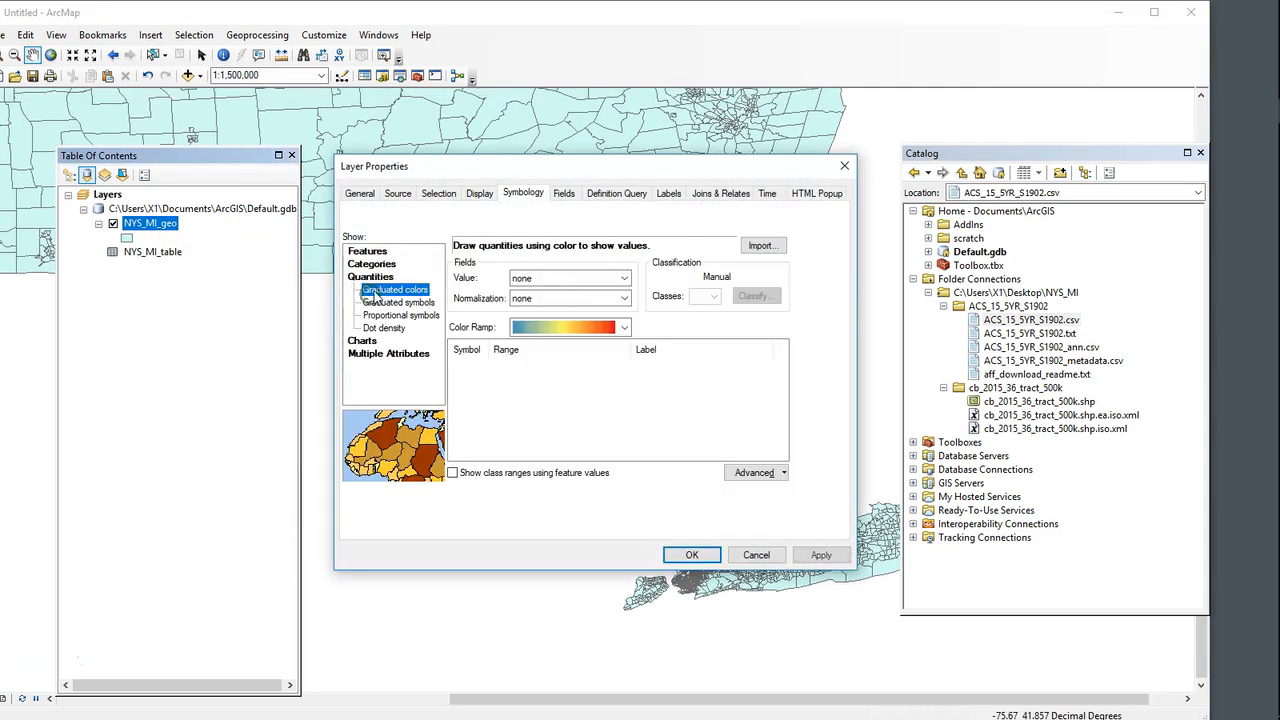
{"action": "left_click", "coordinate": [624, 281]}
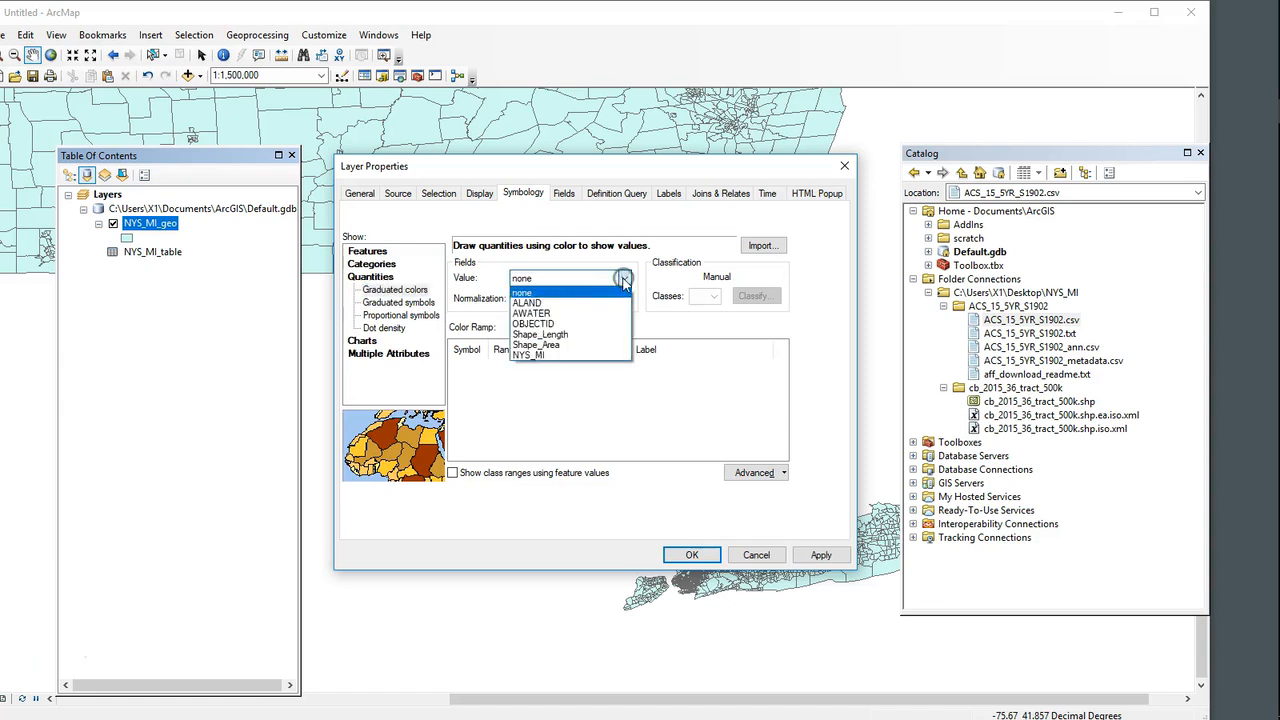
{"action": "left_click", "coordinate": [527, 356]}
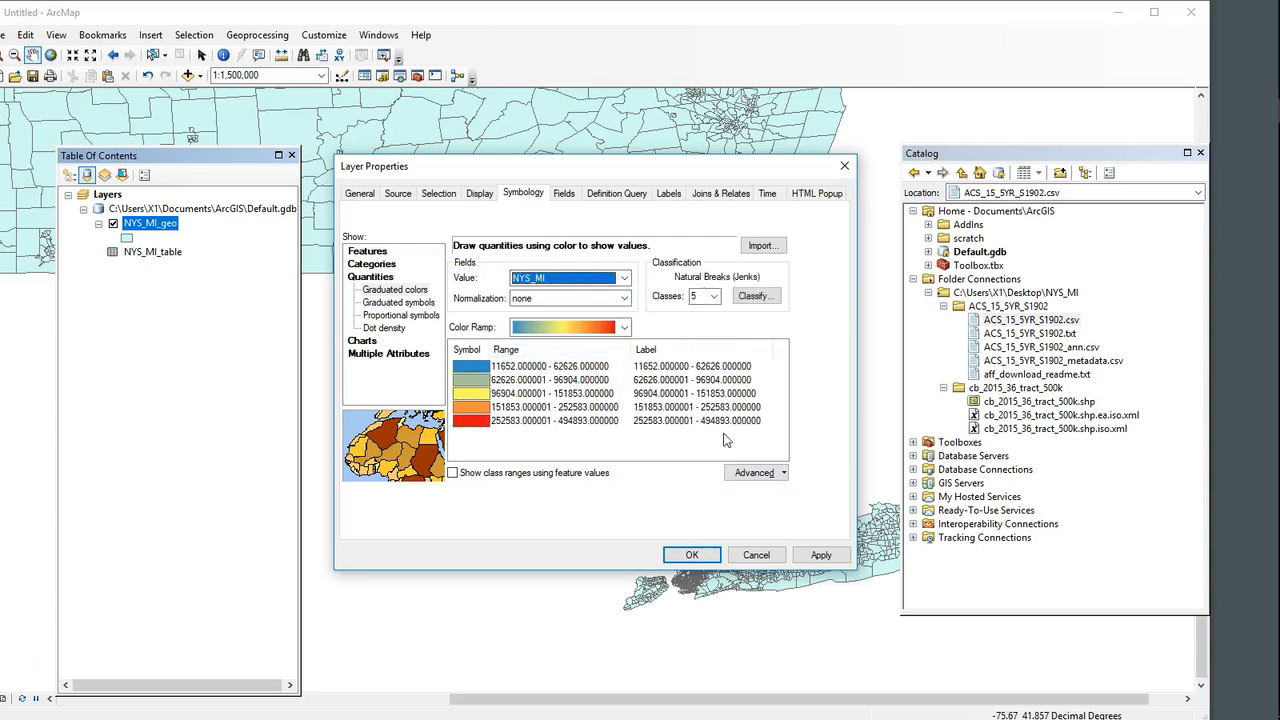
Step: Format the class labels as numeric with two decimal places
{"action": "right_click", "coordinate": [650, 353]}
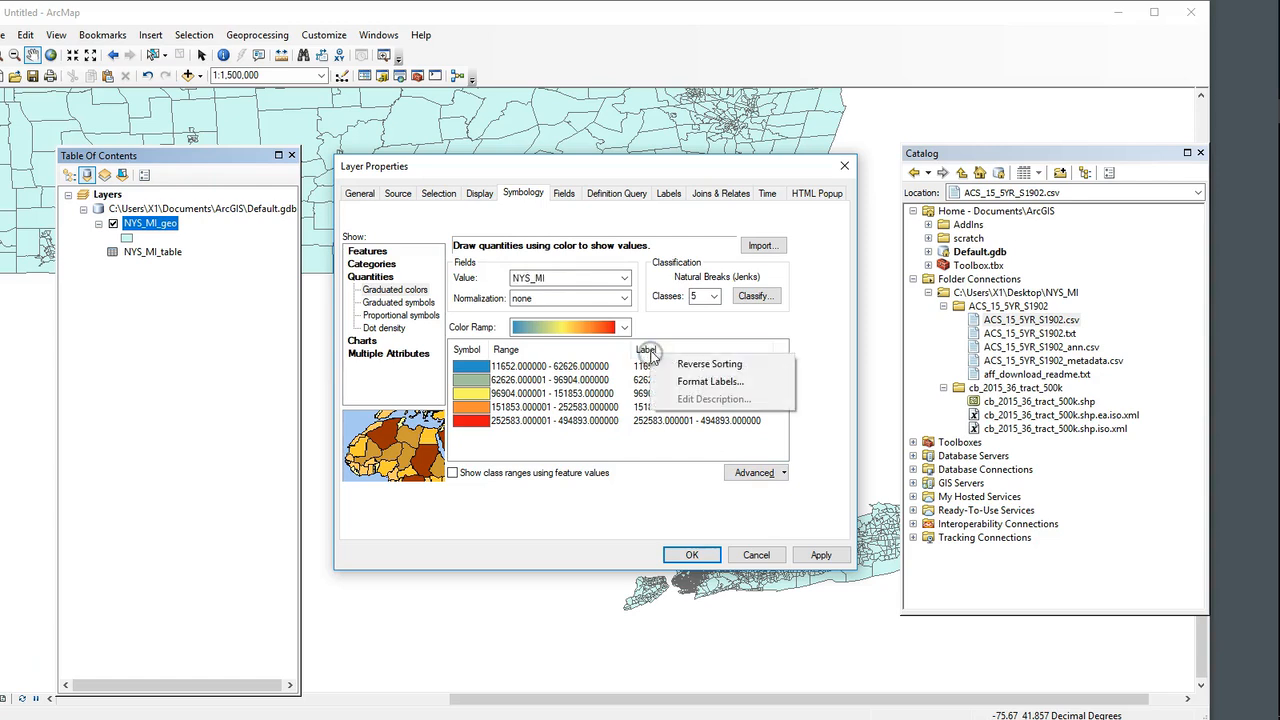
{"action": "left_click", "coordinate": [728, 386]}
{"action": "left_click", "coordinate": [598, 317]}
{"action": "left_click", "coordinate": [598, 317]}
{"action": "left_click", "coordinate": [631, 495]}
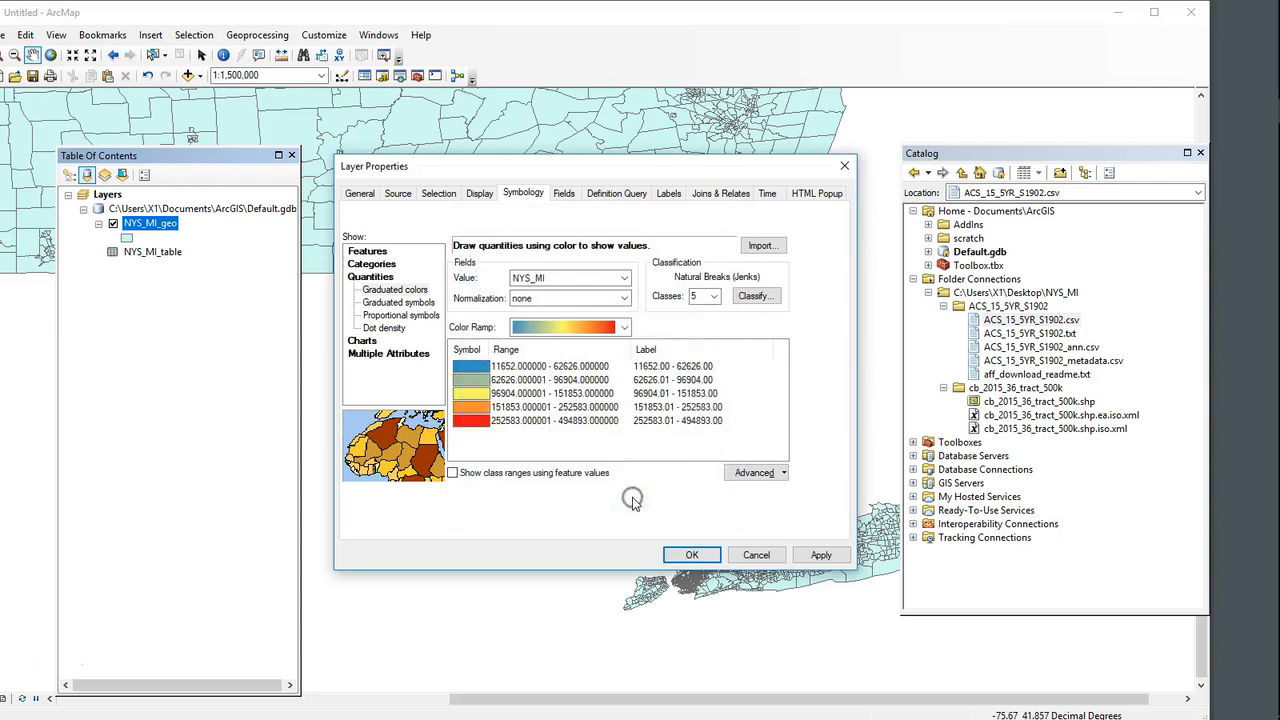
Step: Format the class labels as currency and apply the graduated color symbology to the map
{"action": "right_click", "coordinate": [648, 350]}
{"action": "left_click", "coordinate": [709, 385]}
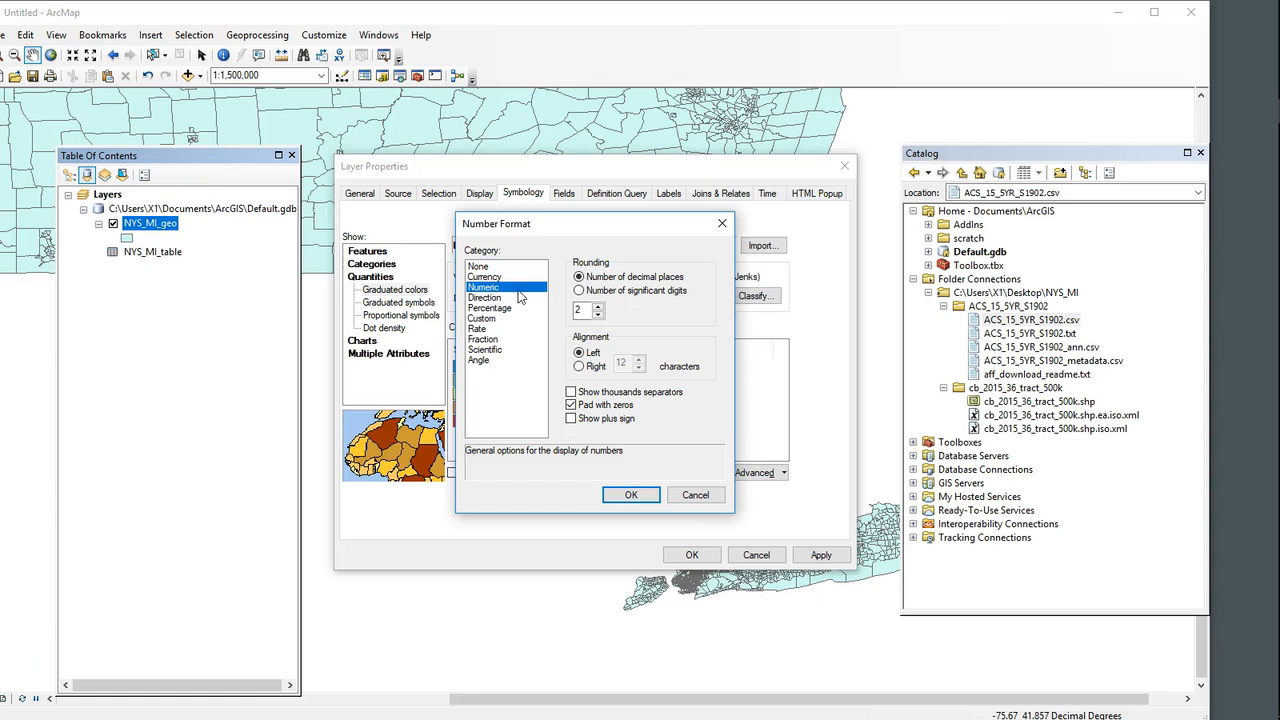
{"action": "left_click", "coordinate": [484, 276]}
{"action": "left_click", "coordinate": [631, 495]}
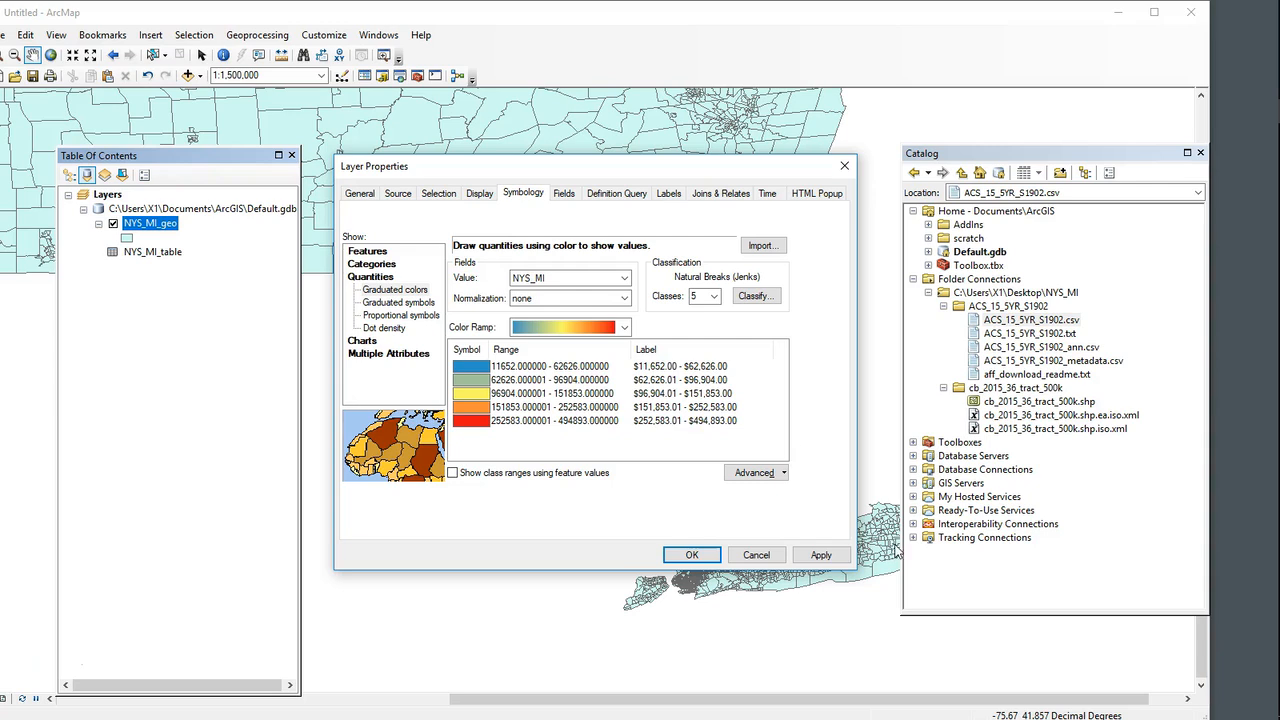
{"action": "left_click", "coordinate": [821, 555]}
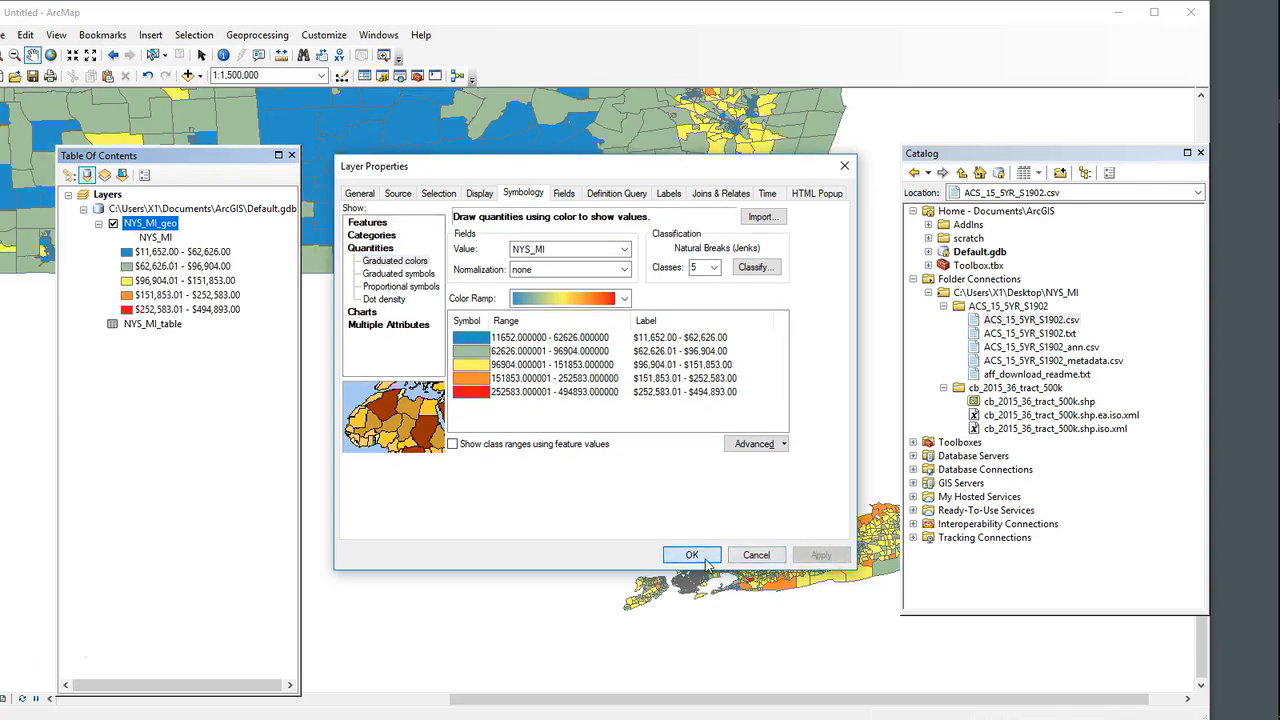
{"action": "left_click", "coordinate": [692, 555]}
{"action": "scroll", "coordinate": [772, 478], "scroll_direction": "up", "scroll_amount": 5}
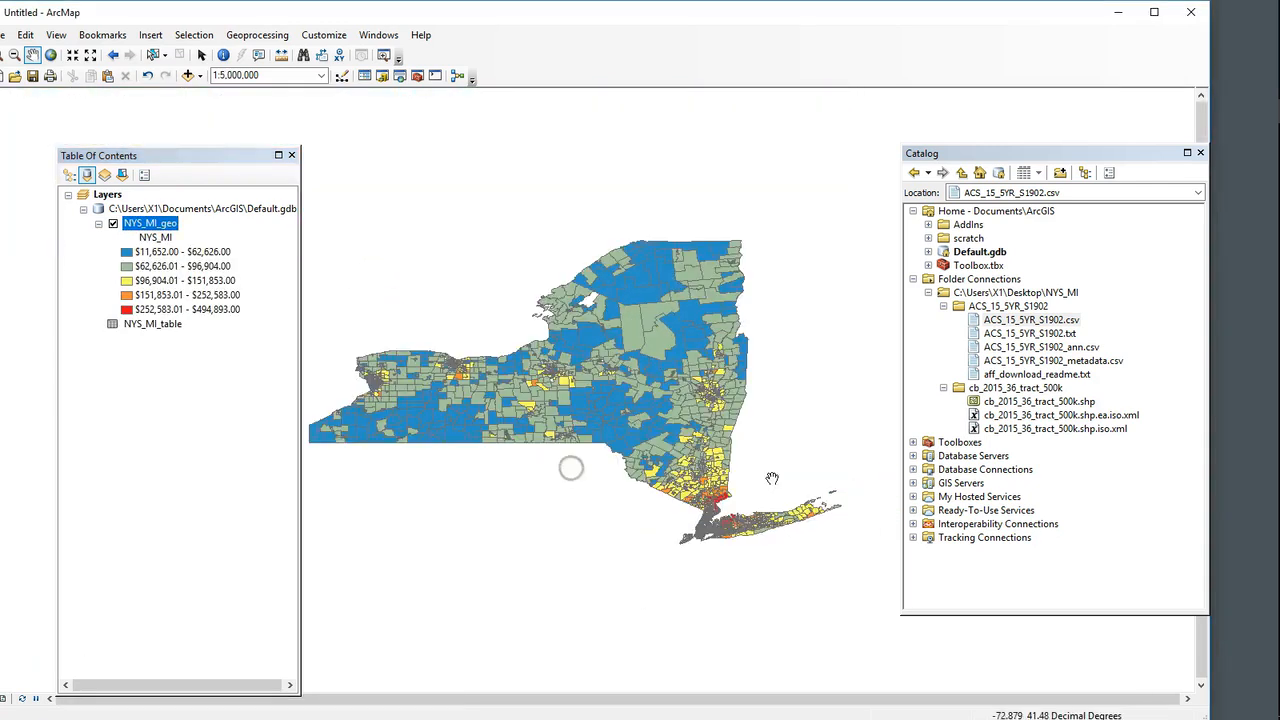
Step: Examine the mean income pattern across the New York City area and Manhattan's census tracts
{"action": "scroll", "coordinate": [717, 524], "scroll_direction": "down", "scroll_amount": 8}
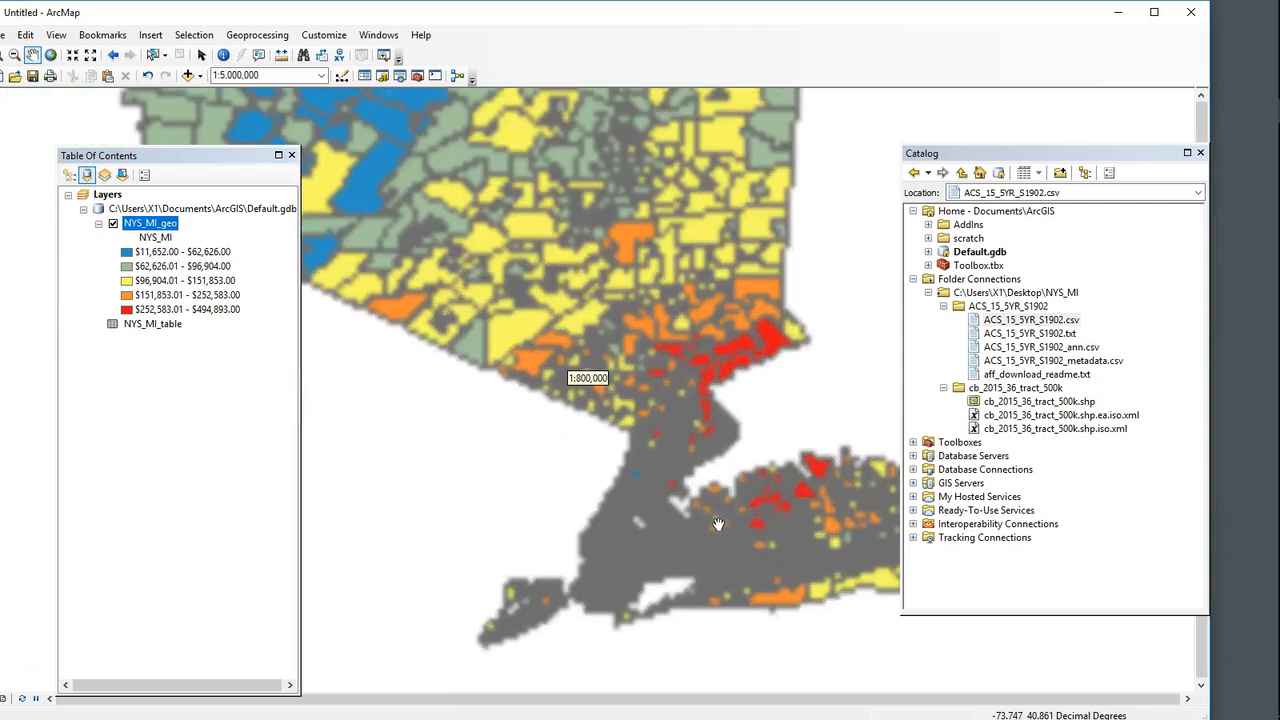
{"action": "scroll", "coordinate": [752, 440], "scroll_direction": "down", "scroll_amount": 1}
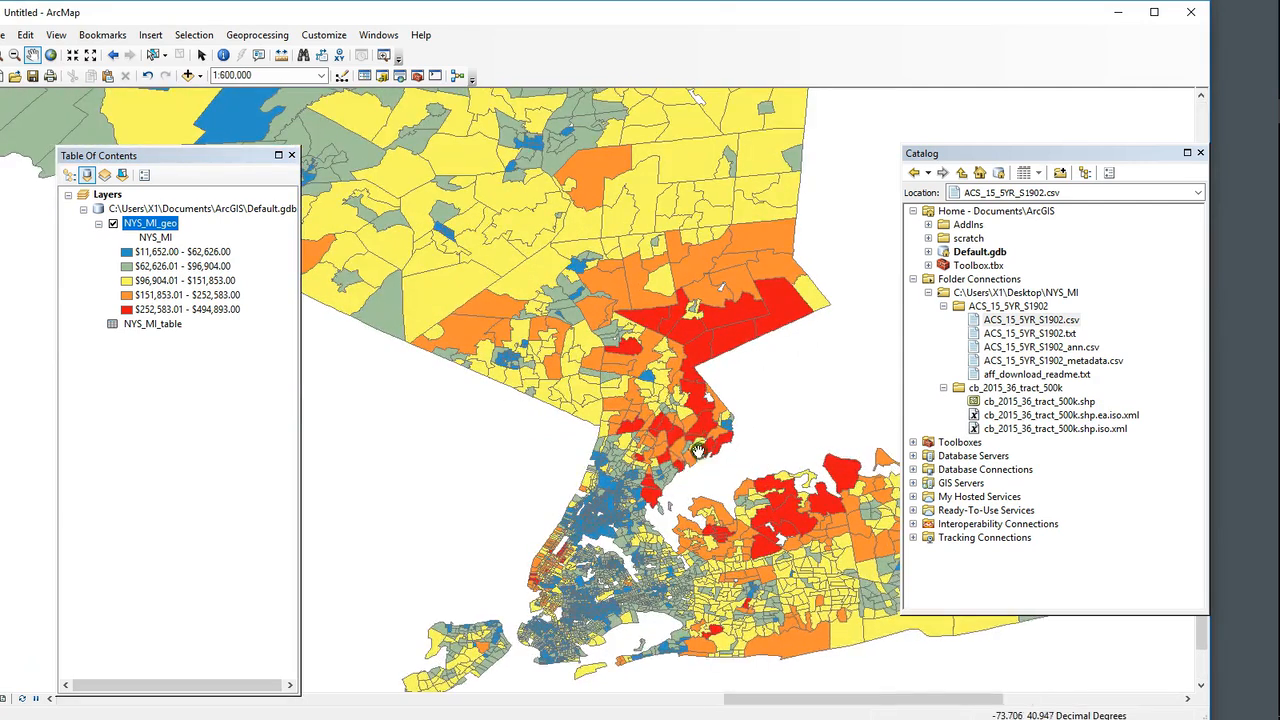
{"action": "left_click_drag", "start_coordinate": [738, 458], "coordinate": [665, 443]}
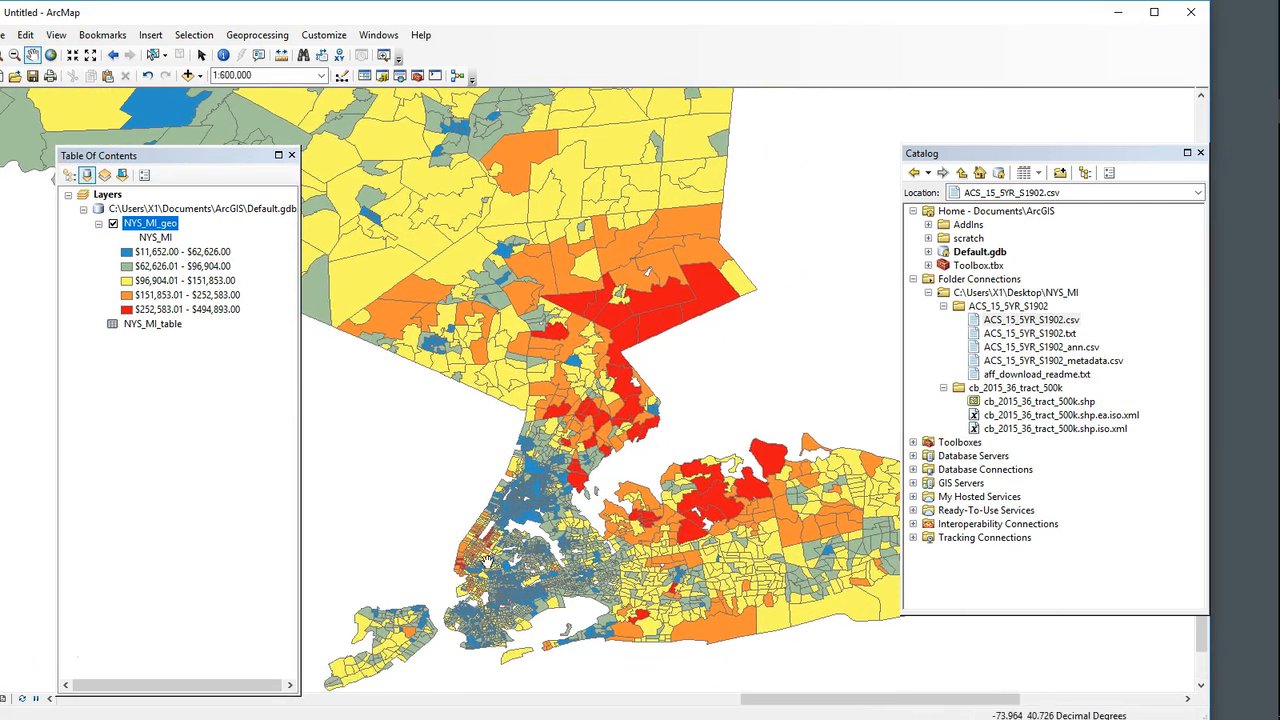
{"action": "scroll", "coordinate": [472, 543], "scroll_direction": "down", "scroll_amount": 1}
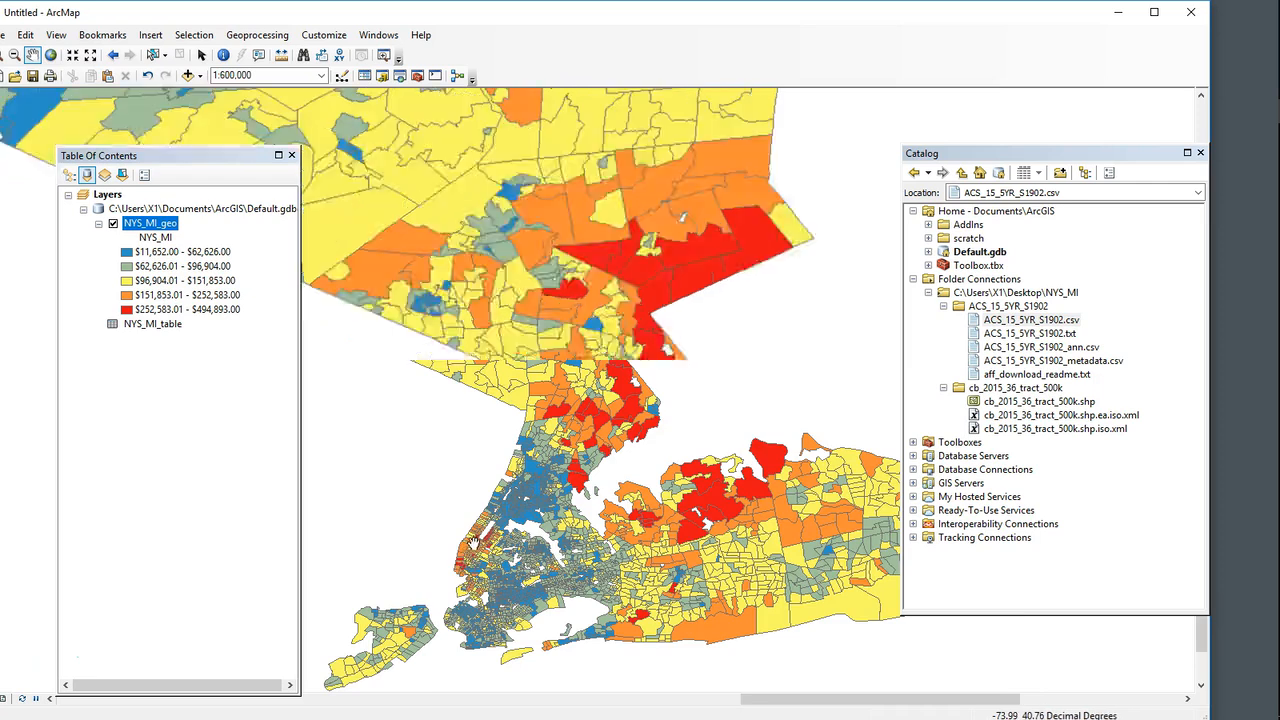
{"action": "scroll", "coordinate": [472, 543], "scroll_direction": "down", "scroll_amount": 3}
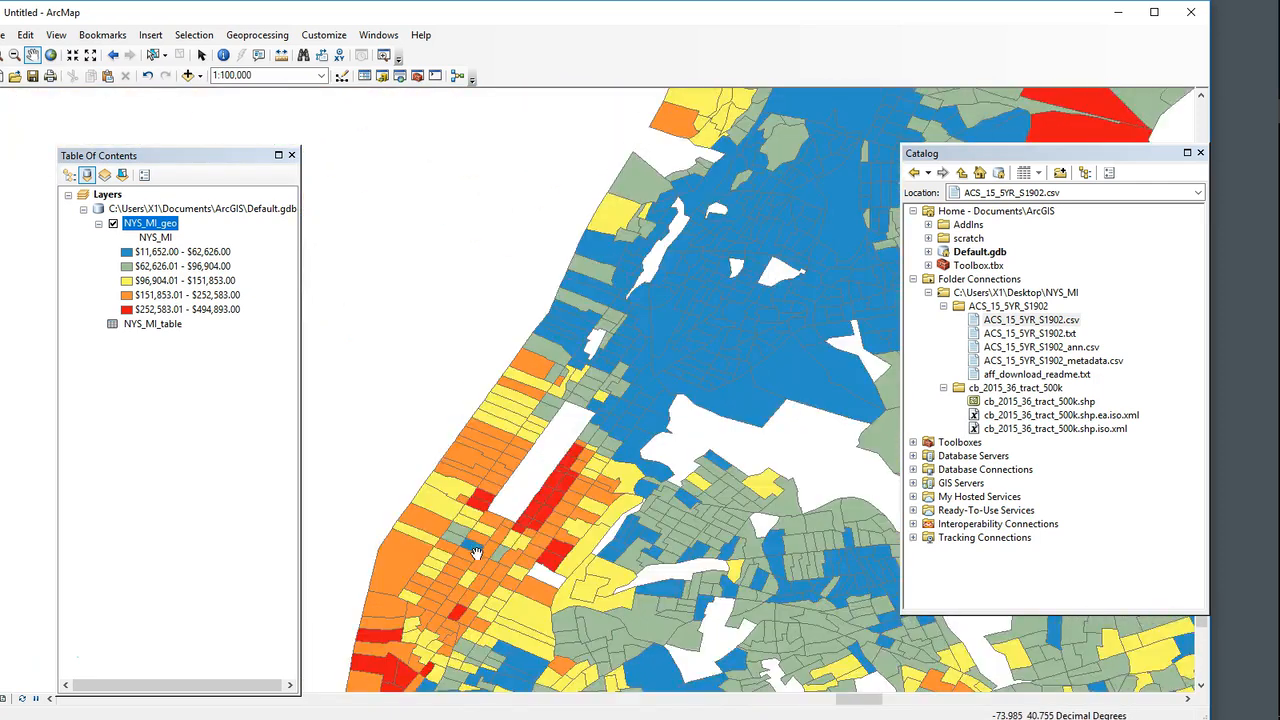
{"action": "left_click_drag", "start_coordinate": [475, 544], "coordinate": [550, 432]}
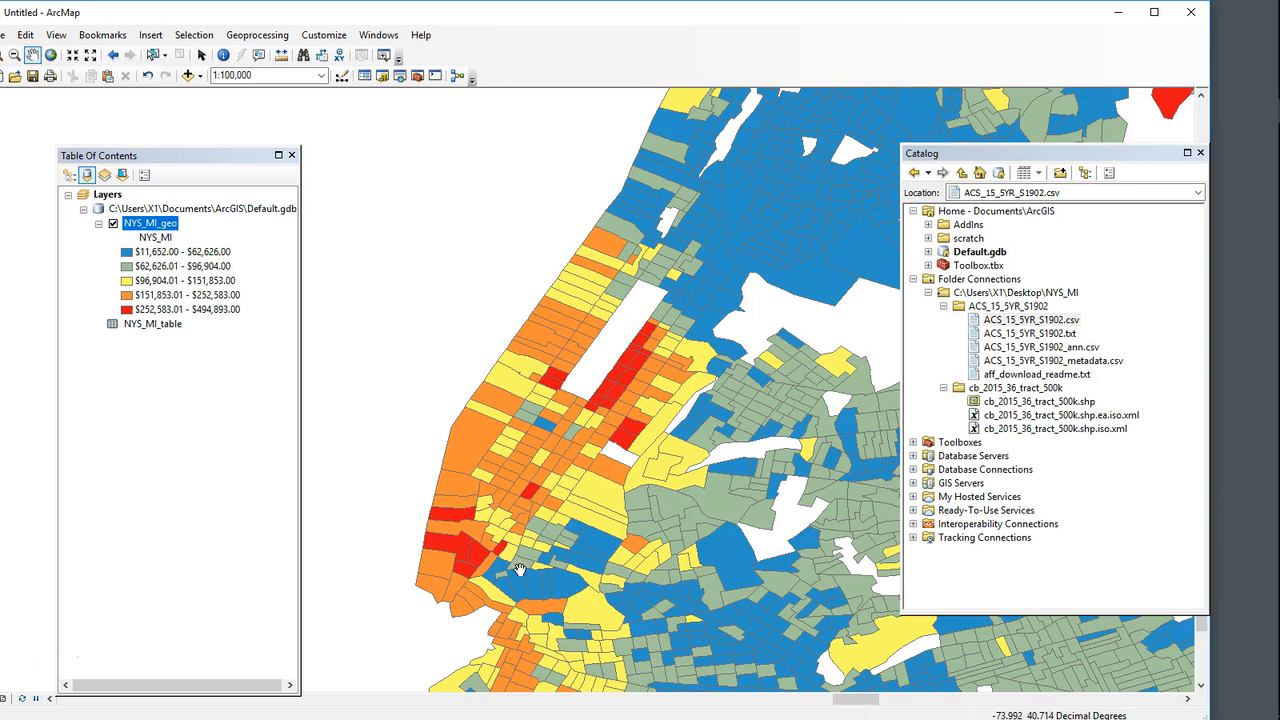
{"action": "scroll", "coordinate": [580, 530], "scroll_direction": "down", "scroll_amount": 4}
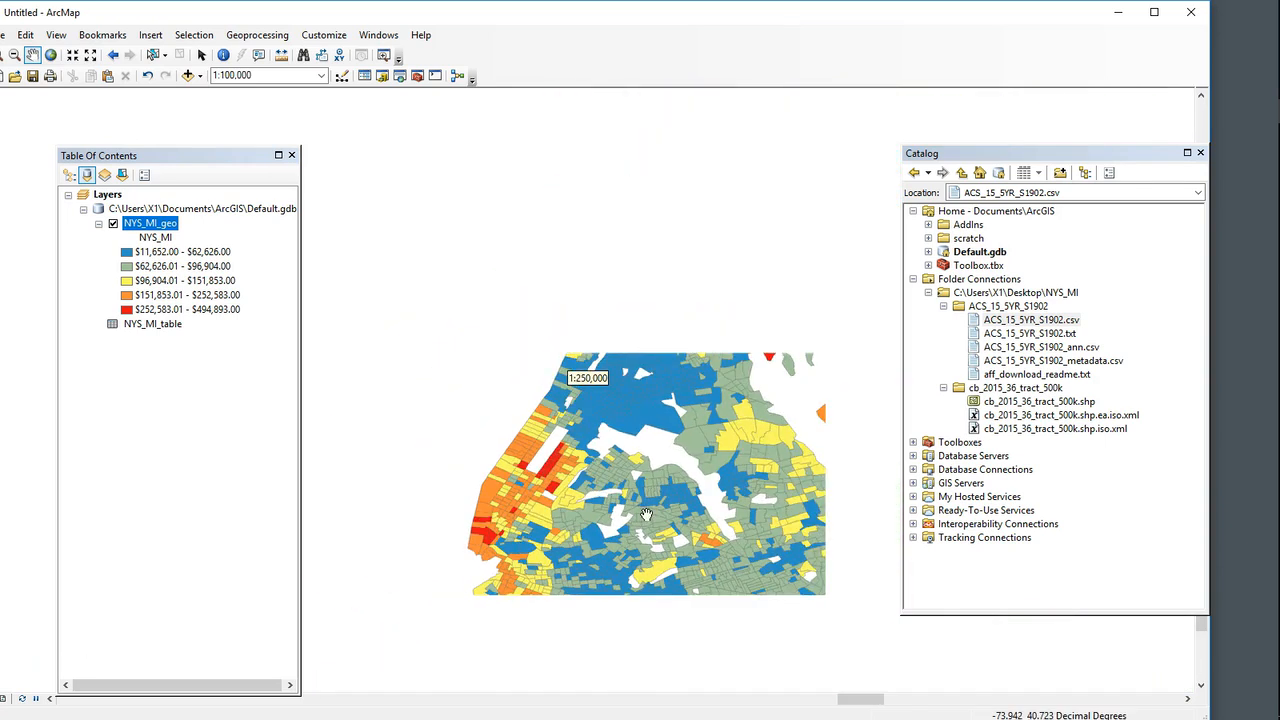
{"action": "scroll", "coordinate": [540, 536], "scroll_direction": "up", "scroll_amount": 4}
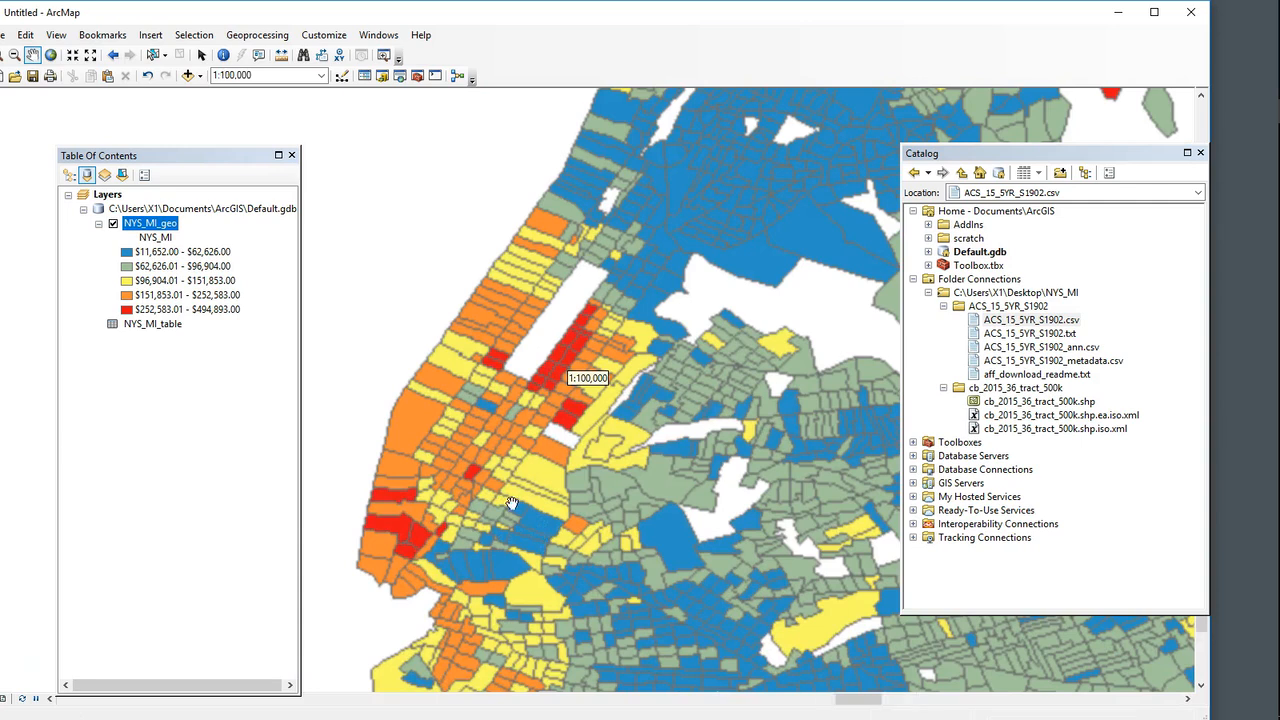
Step: Identify a census tract in Manhattan, look through its attributes and close the results
{"action": "scroll", "coordinate": [530, 461], "scroll_direction": "up", "scroll_amount": 2}
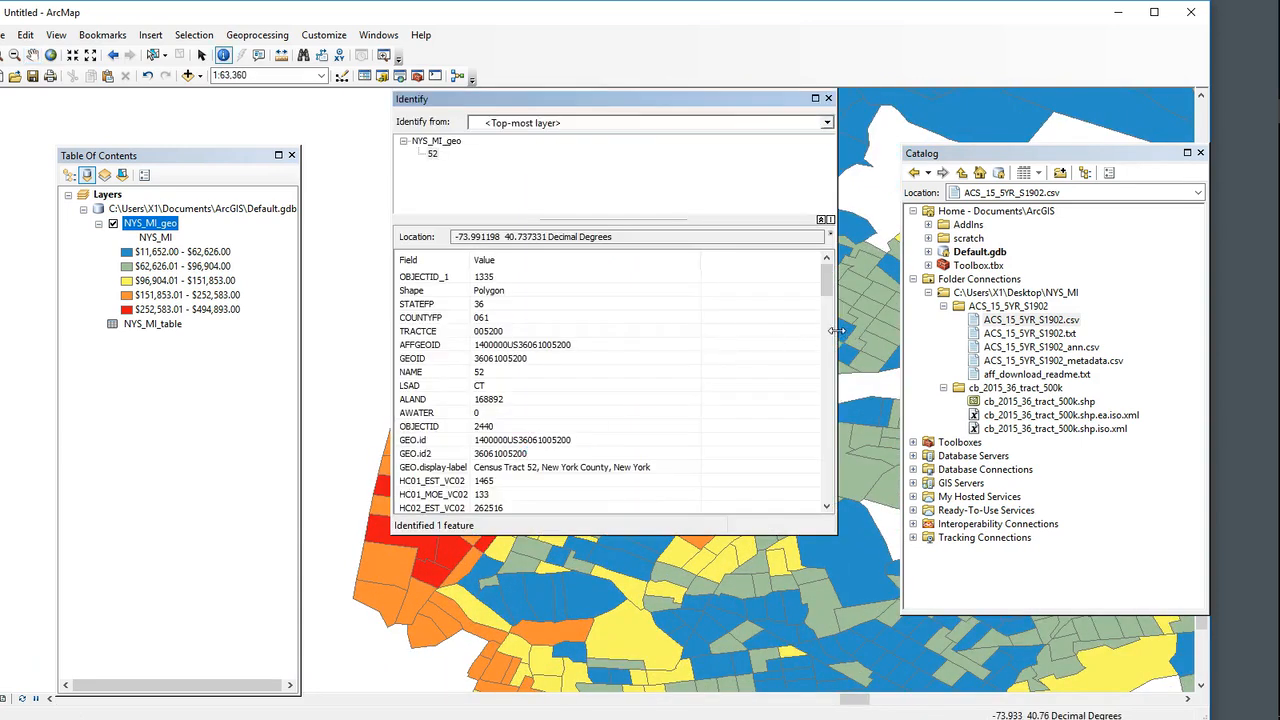
{"action": "mouse_move", "coordinate": [826, 286]}
{"action": "left_mouse_down"}
{"action": "mouse_move", "coordinate": [826, 500]}
{"action": "mouse_move", "coordinate": [826, 306]}
{"action": "left_mouse_up"}
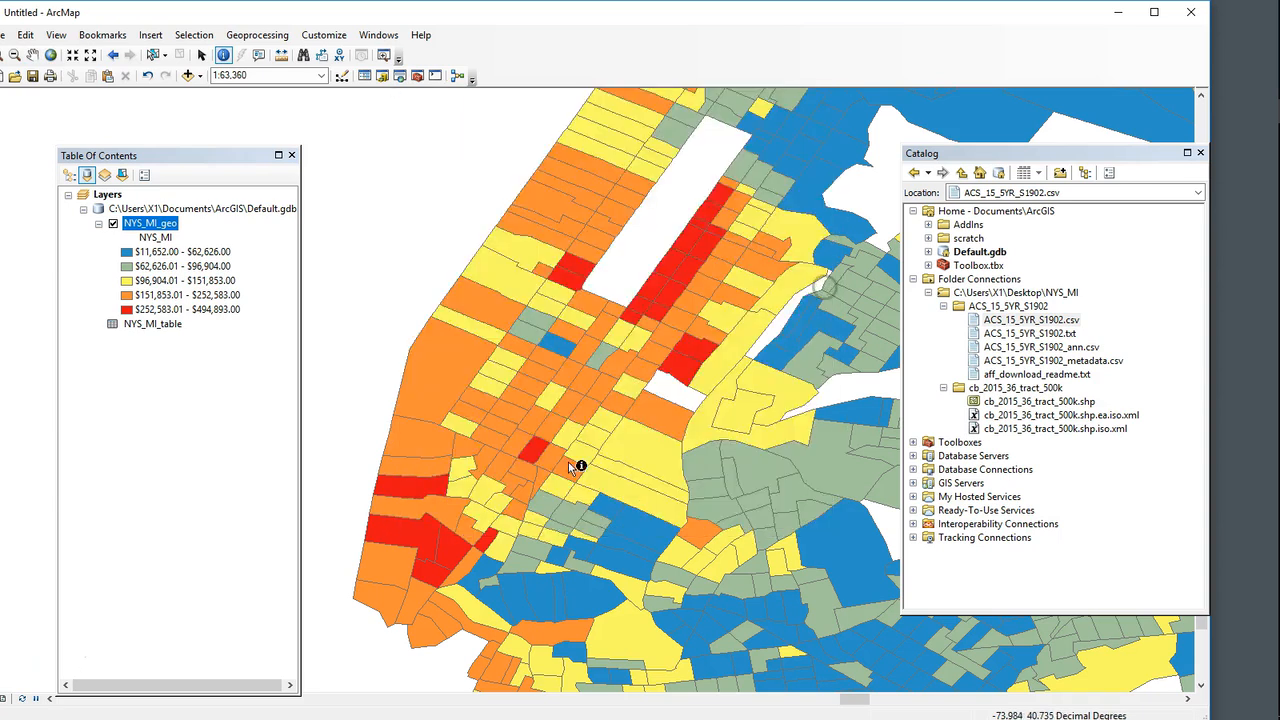
{"action": "scroll", "coordinate": [657, 443], "scroll_direction": "up", "scroll_amount": 3}
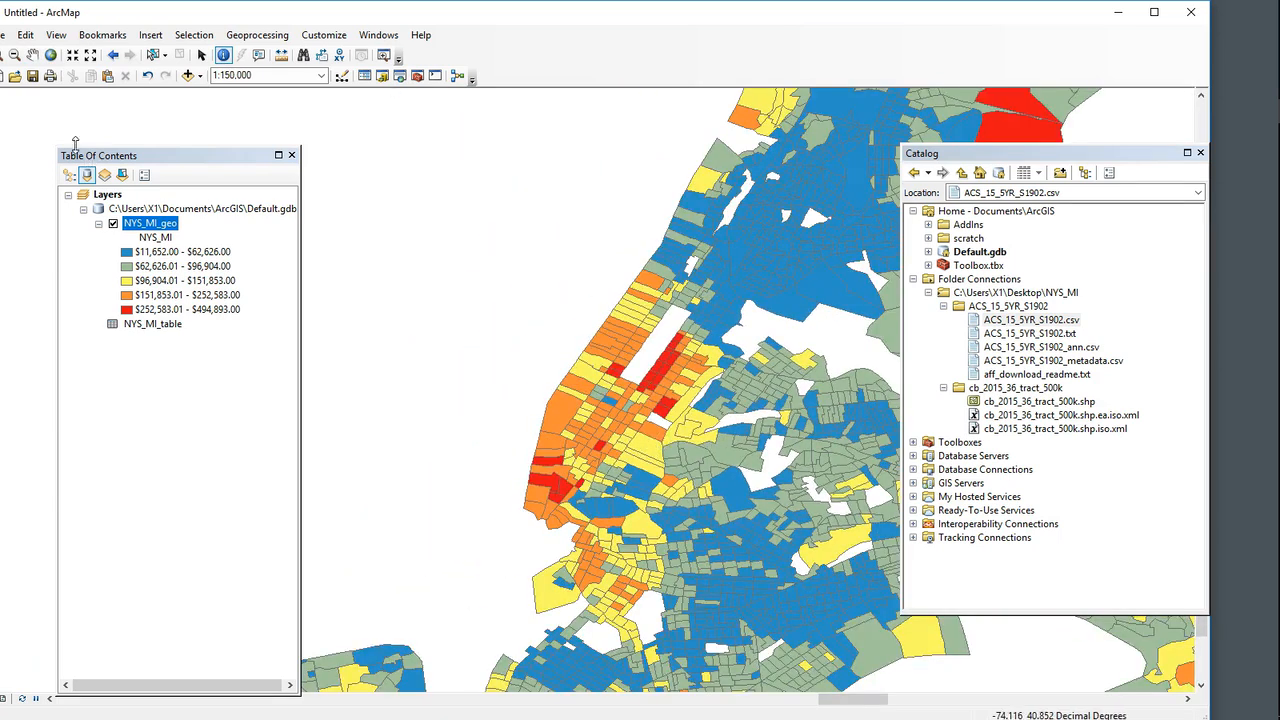
Step: Examine the income classes north of New York City, across Long Island and through the rest of the state
{"action": "scroll", "coordinate": [760, 470], "scroll_direction": "up", "scroll_amount": 2}
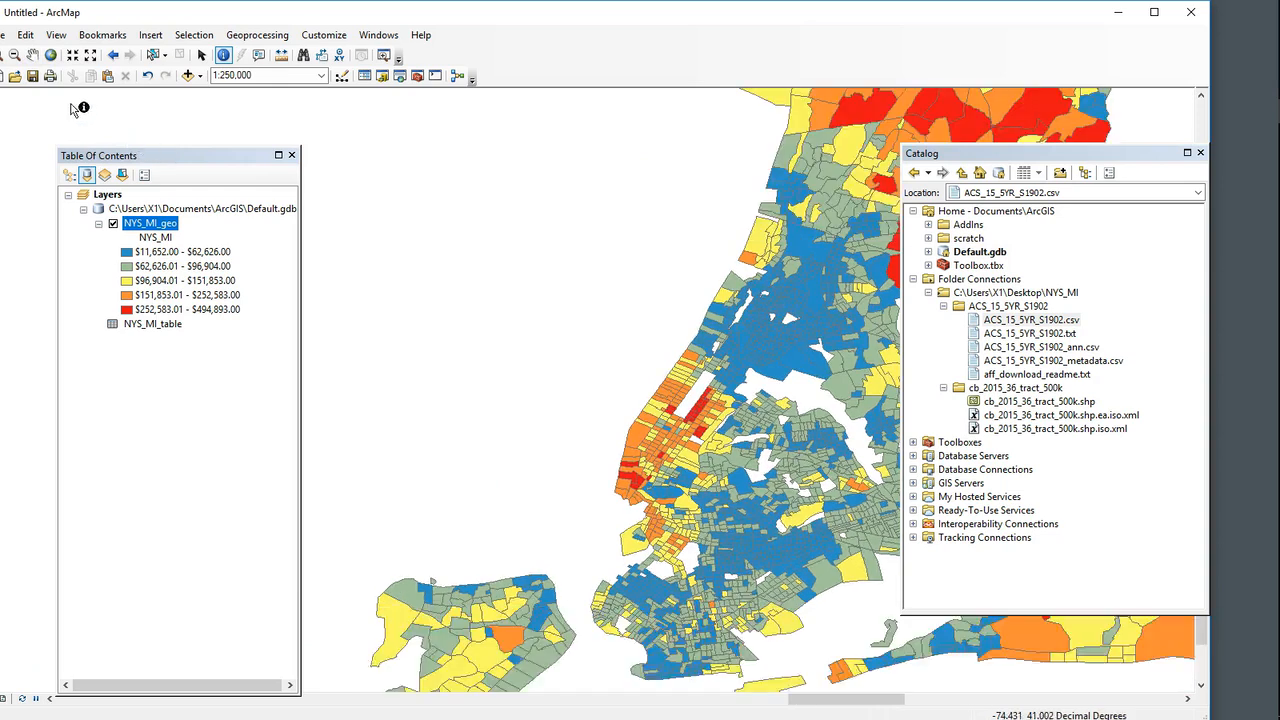
{"action": "left_click", "coordinate": [33, 55]}
{"action": "left_click_drag", "start_coordinate": [590, 270], "coordinate": [515, 470]}
{"action": "left_click_drag", "start_coordinate": [671, 392], "coordinate": [607, 521]}
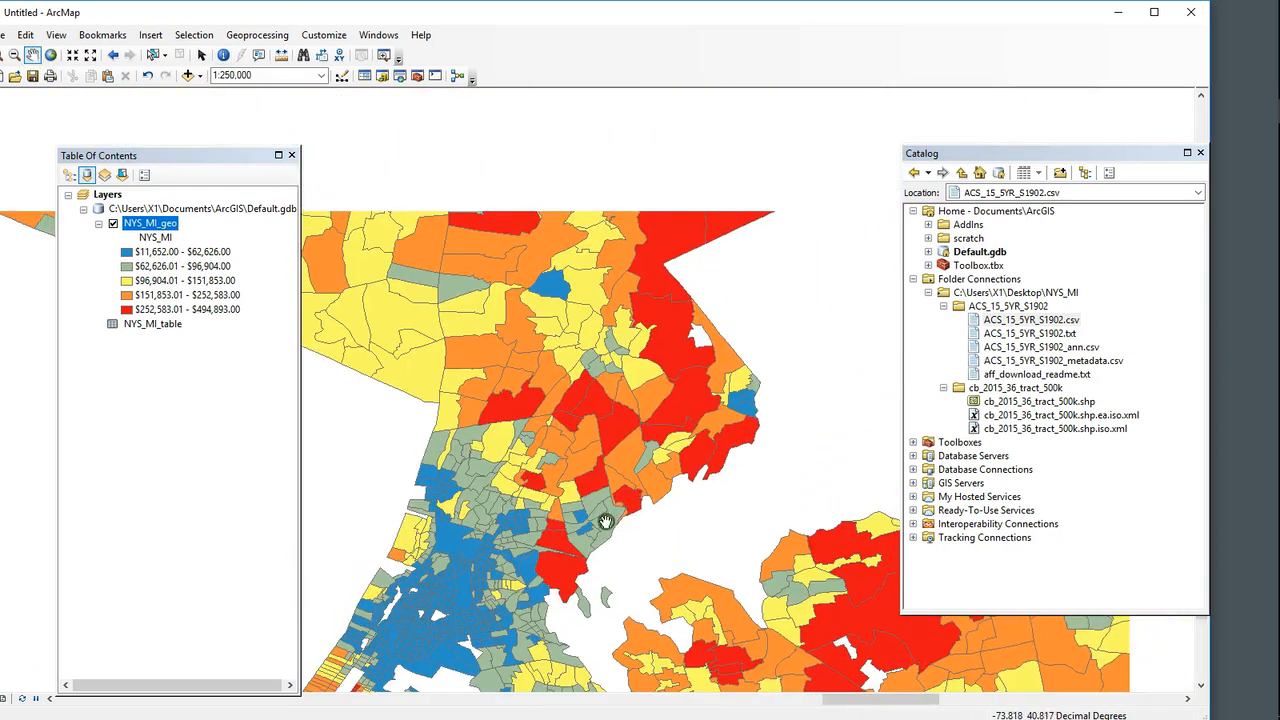
{"action": "left_click_drag", "start_coordinate": [740, 422], "coordinate": [639, 236]}
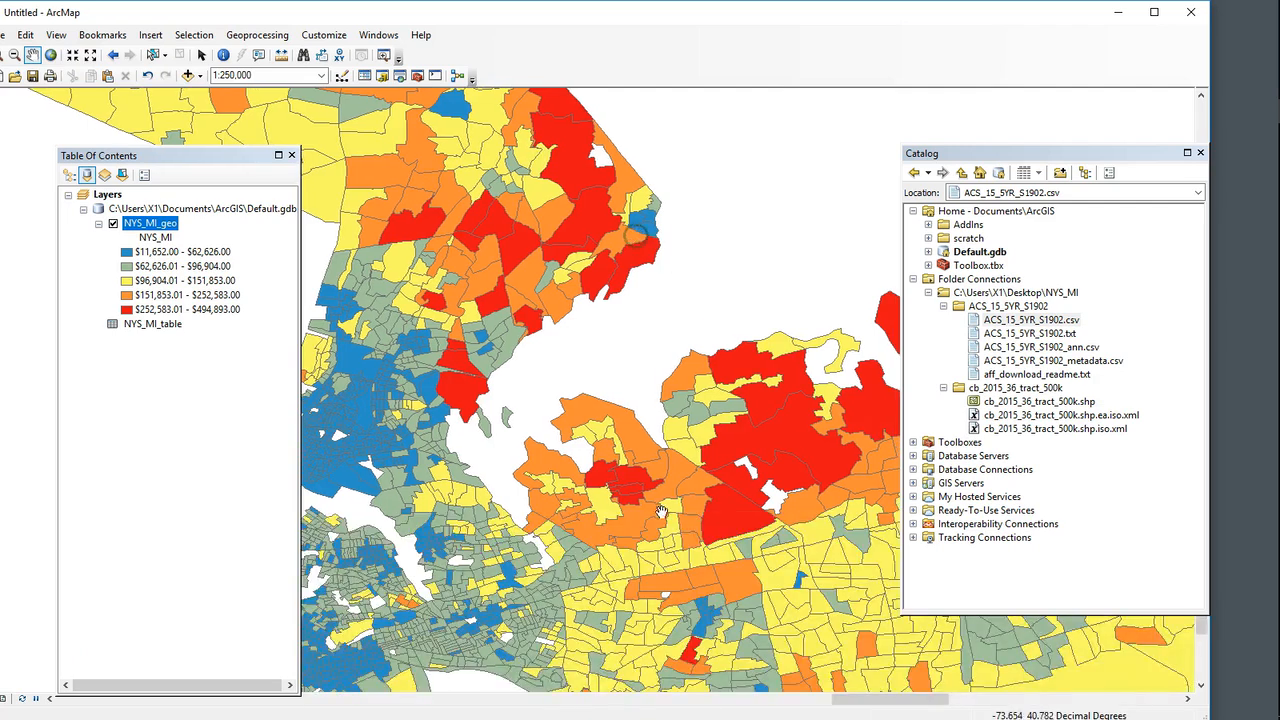
{"action": "left_click_drag", "start_coordinate": [662, 512], "coordinate": [550, 557]}
{"action": "scroll", "coordinate": [605, 355], "scroll_direction": "up", "scroll_amount": 3}
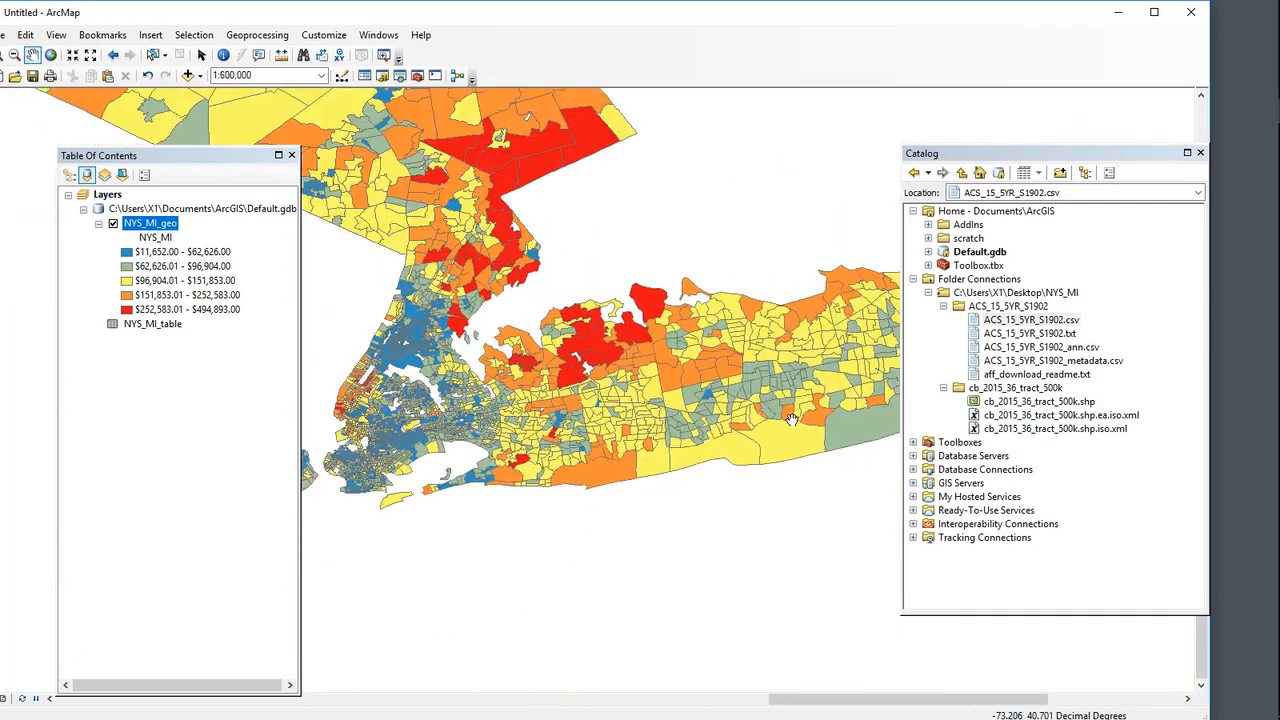
{"action": "left_click_drag", "start_coordinate": [791, 410], "coordinate": [674, 397]}
{"action": "scroll", "coordinate": [500, 358], "scroll_direction": "up", "scroll_amount": 1}
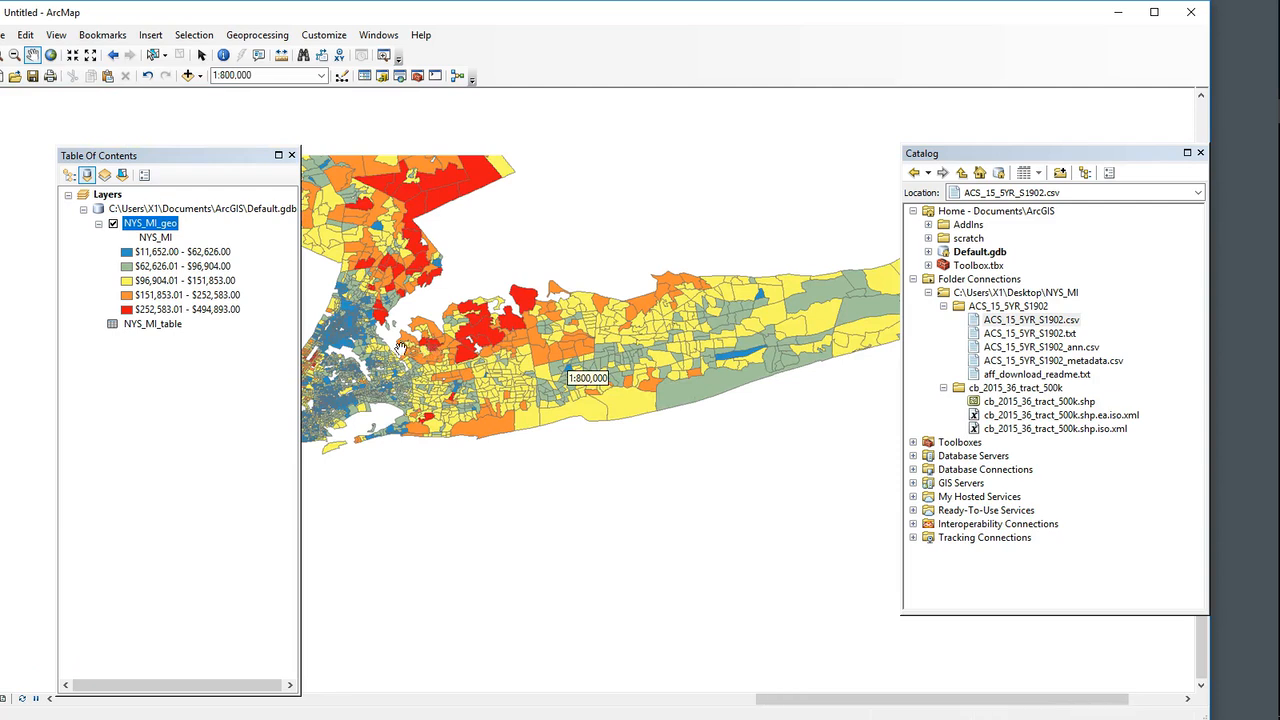
{"action": "left_click_drag", "start_coordinate": [394, 346], "coordinate": [631, 416]}
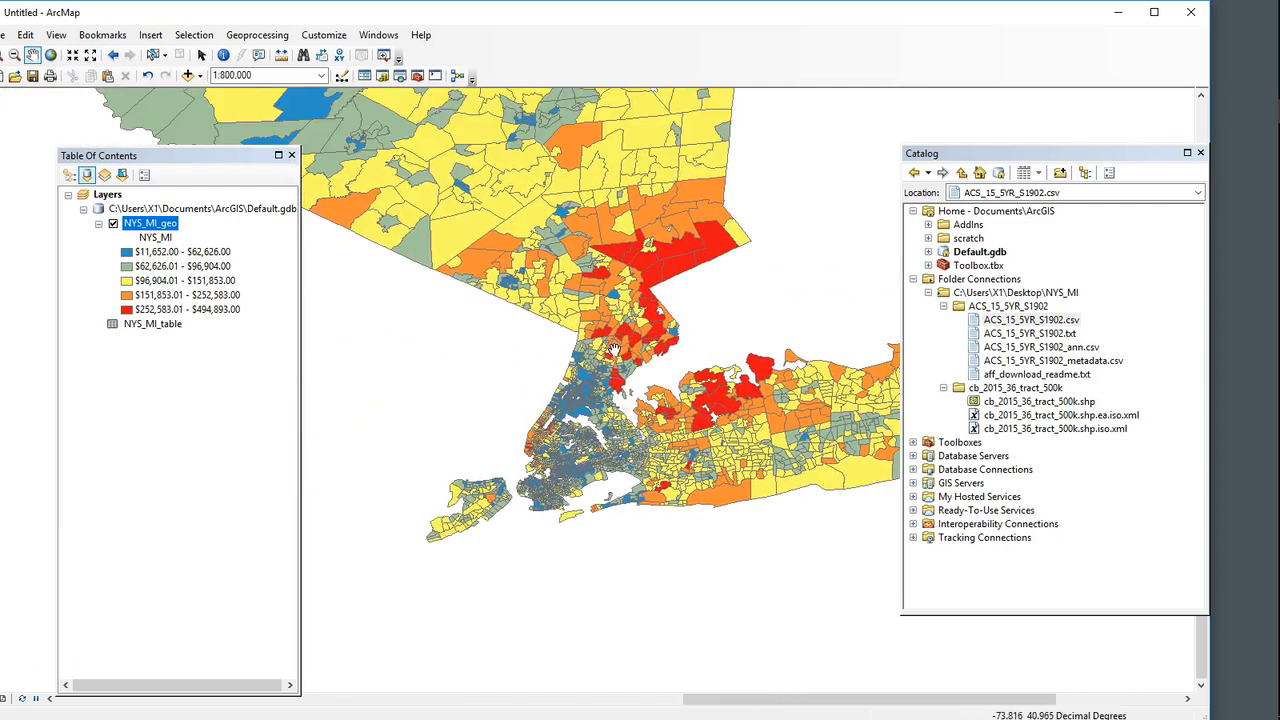
{"action": "scroll", "coordinate": [446, 378], "scroll_direction": "up", "scroll_amount": 4}
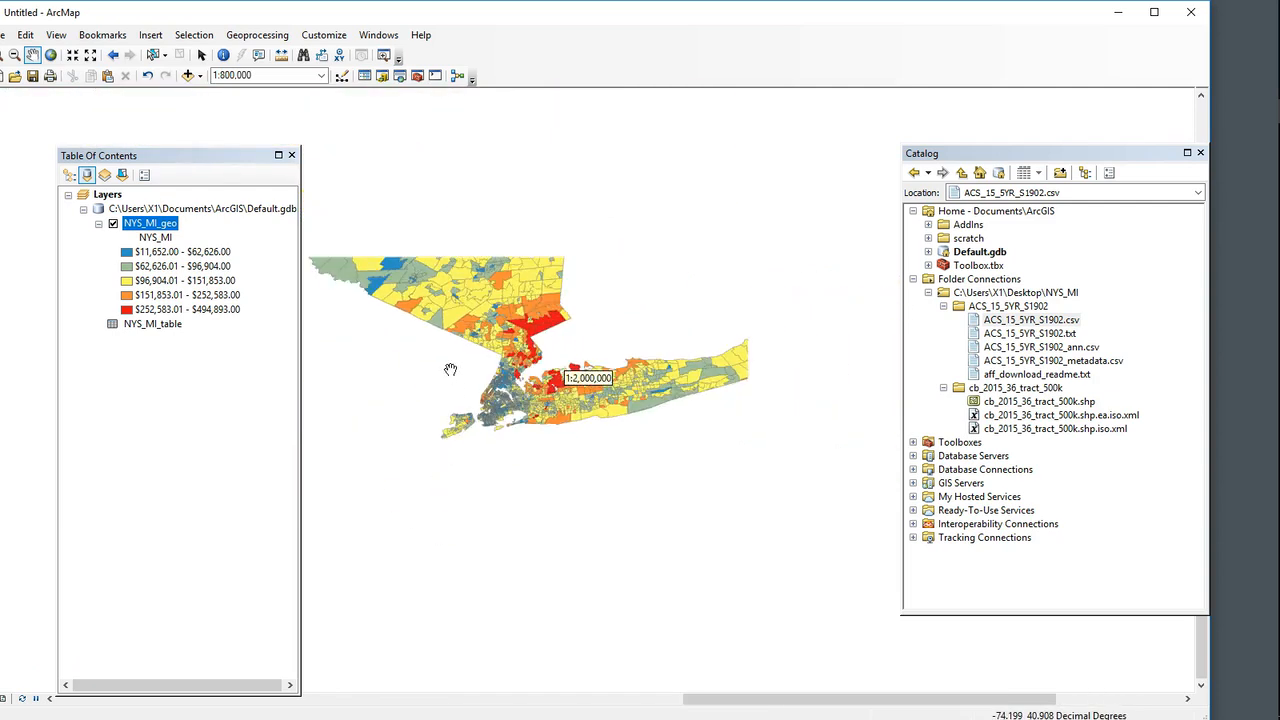
{"action": "left_click_drag", "start_coordinate": [430, 296], "coordinate": [766, 510]}
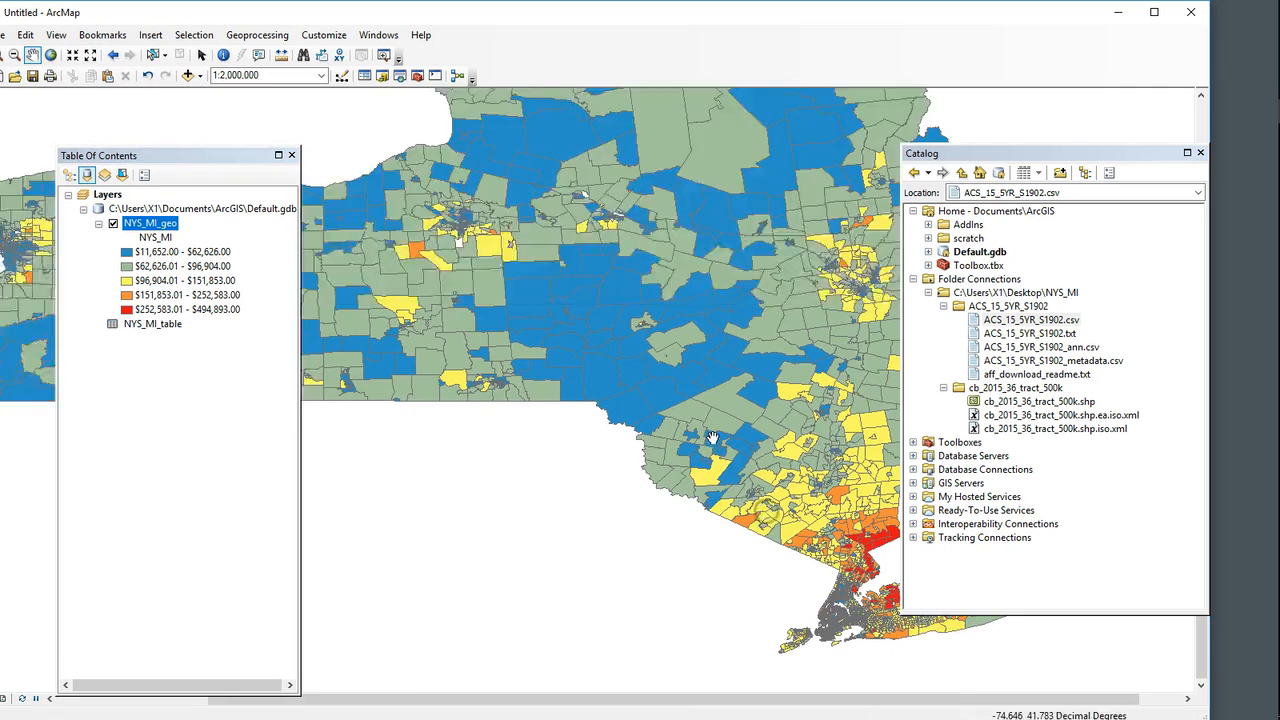
{"action": "scroll", "coordinate": [712, 438], "scroll_direction": "up", "scroll_amount": 2}
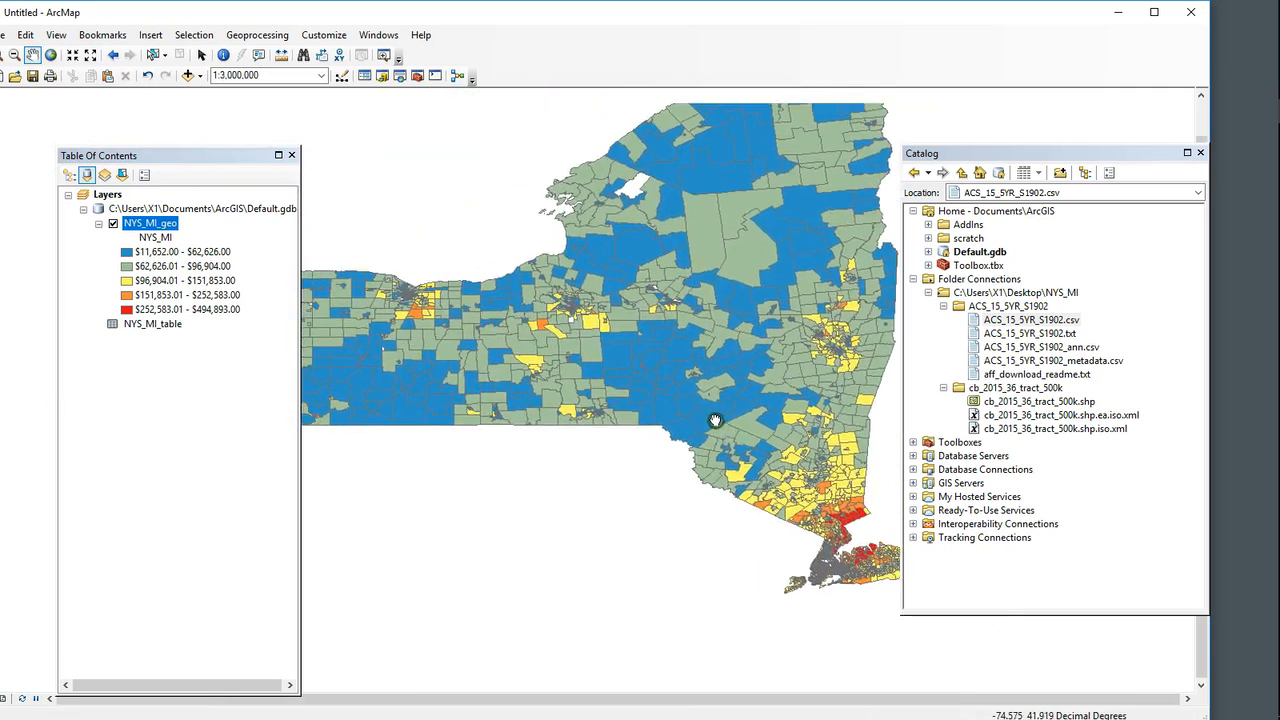
{"action": "left_click_drag", "start_coordinate": [715, 420], "coordinate": [777, 466]}
Step: Move the Catalog window away from the map and open the classification settings of the NYS_MI_geo layer's graduated color symbology
{"action": "left_click_drag", "start_coordinate": [1013, 153], "coordinate": [1110, 330]}
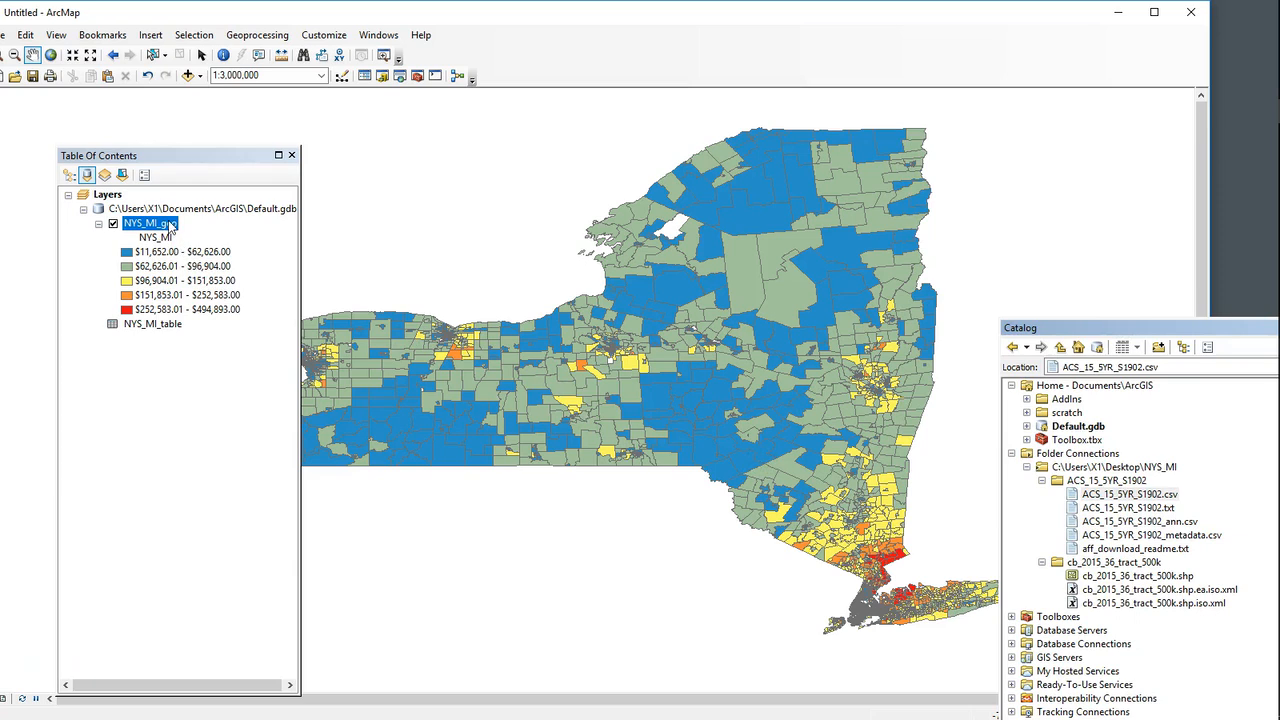
{"action": "right_click", "coordinate": [171, 227]}
{"action": "left_click", "coordinate": [250, 551]}
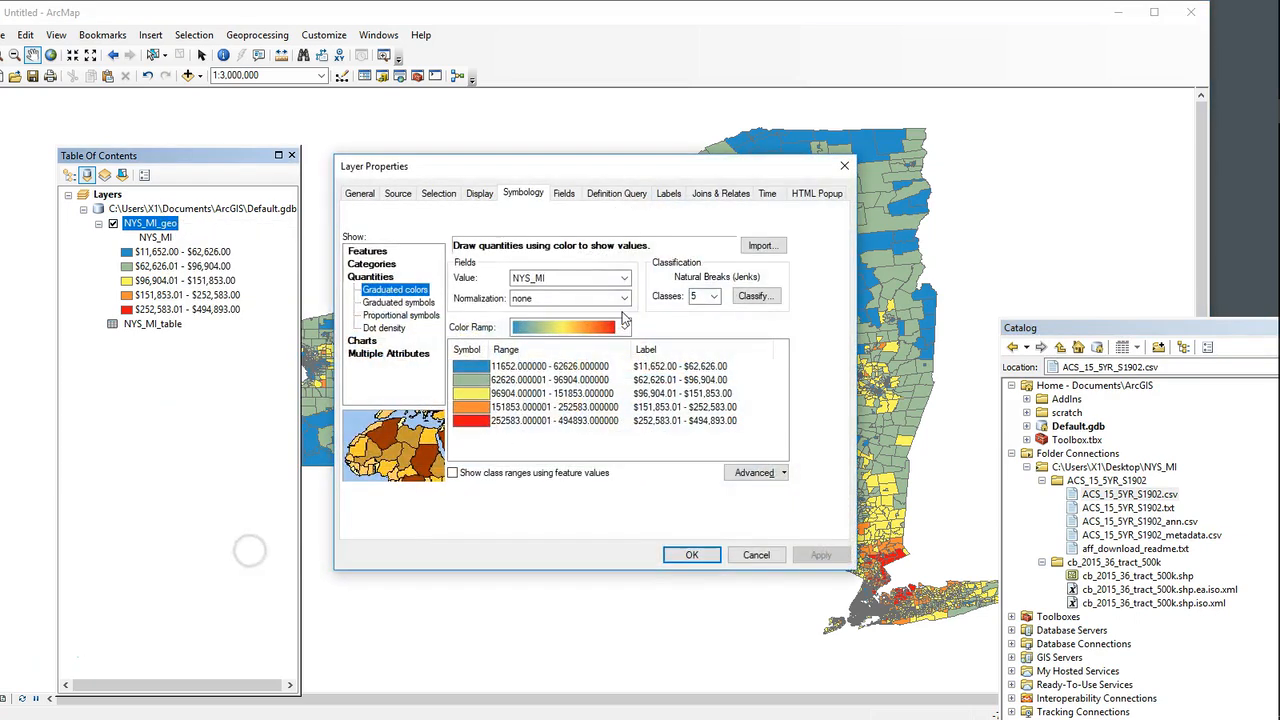
{"action": "left_click", "coordinate": [770, 297]}
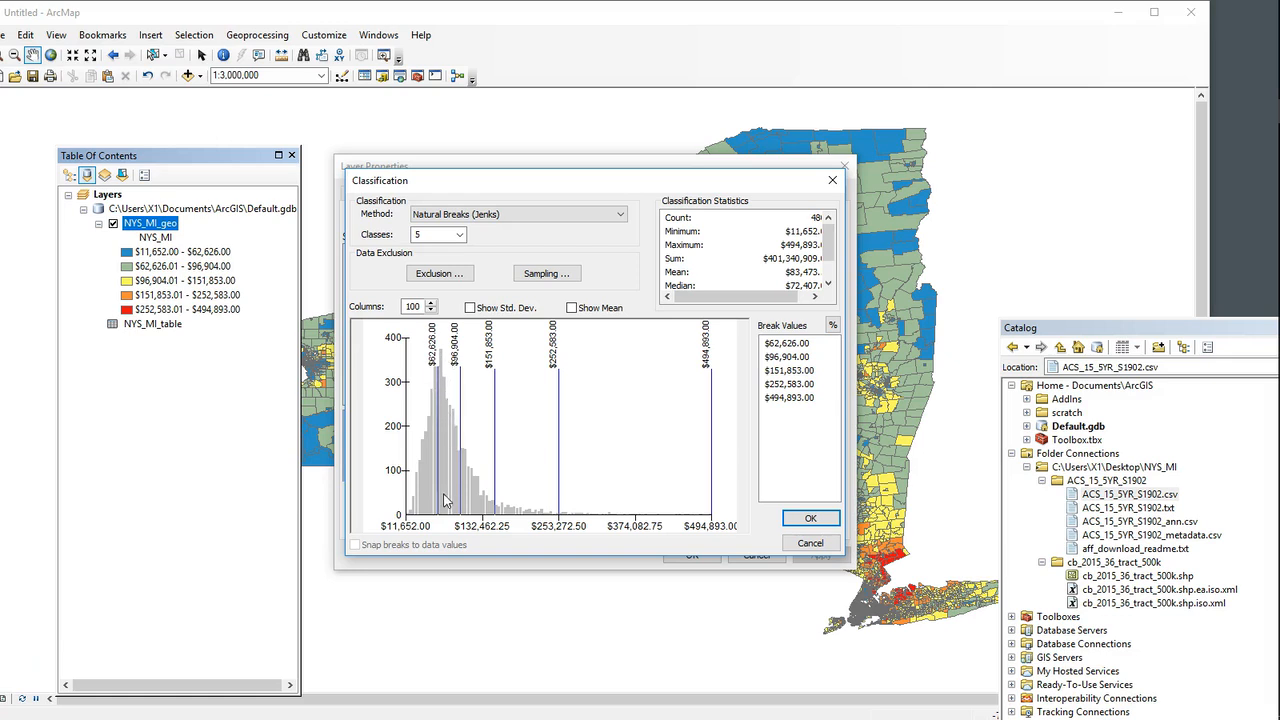
Step: Try the Standard Deviation classification method, followed by Equal Interval with six classes
{"action": "left_click", "coordinate": [569, 213]}
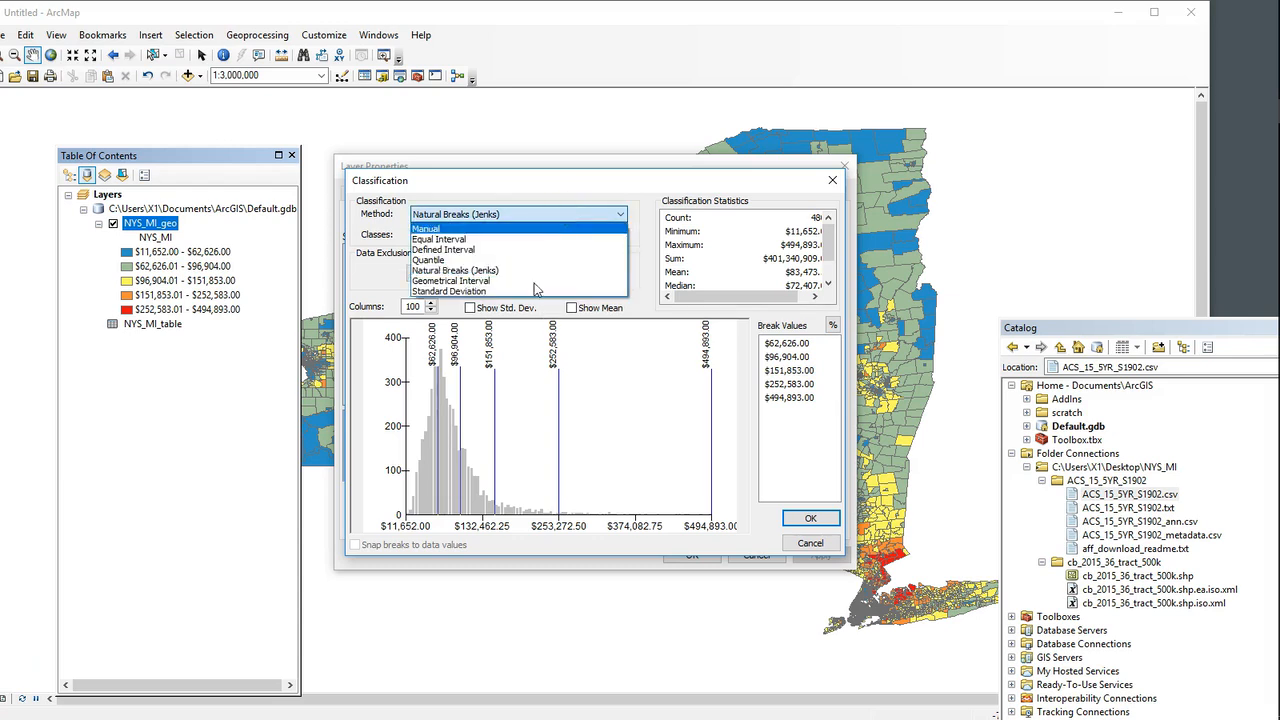
{"action": "left_click", "coordinate": [563, 215]}
{"action": "left_click", "coordinate": [538, 215]}
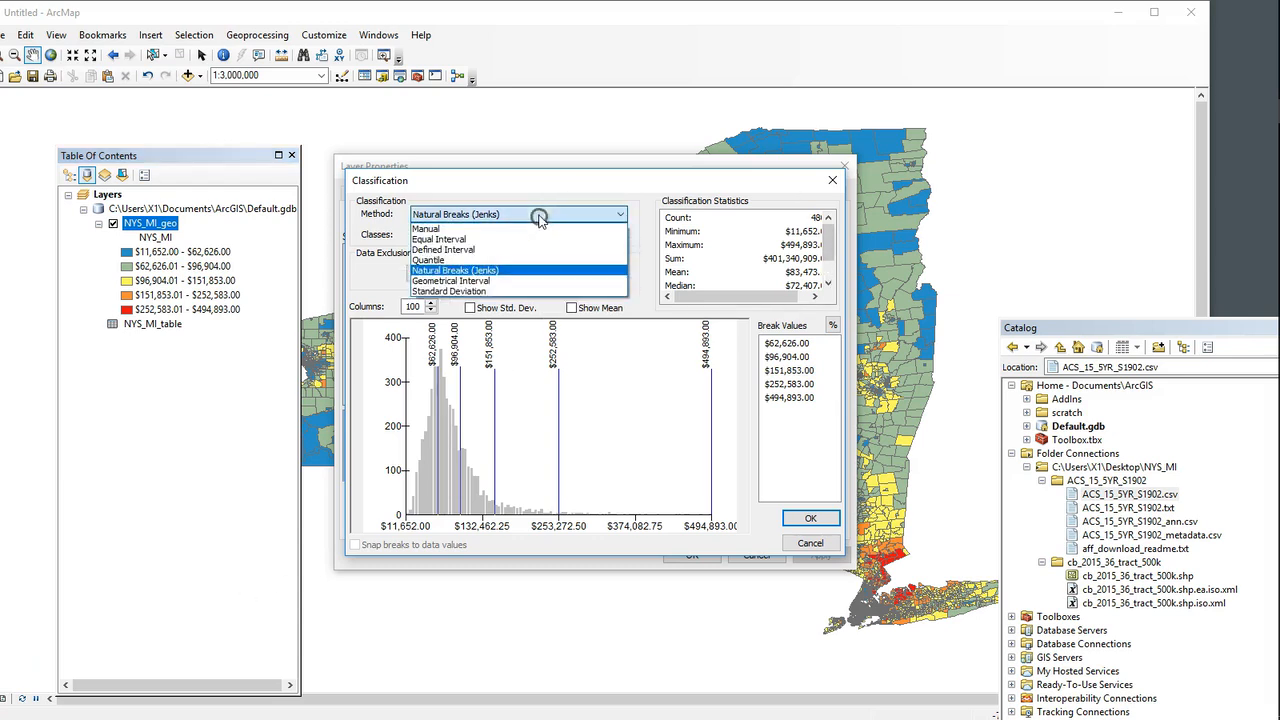
{"action": "left_click", "coordinate": [470, 291]}
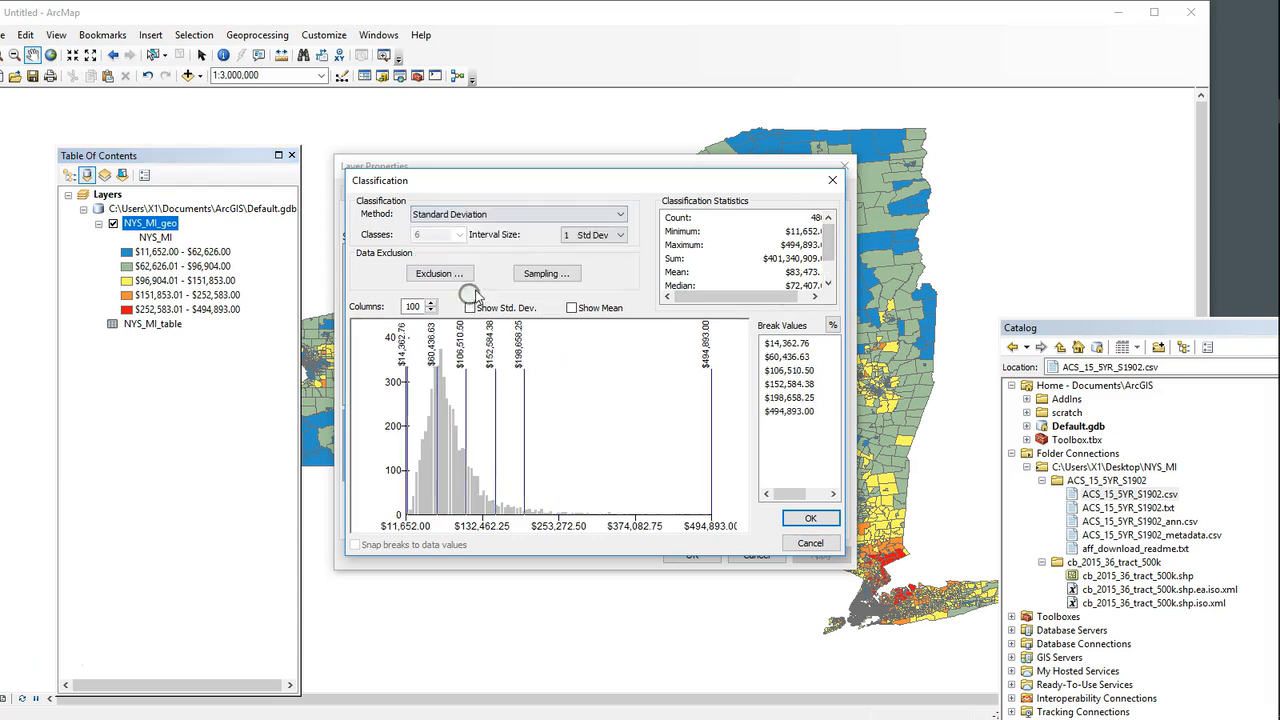
{"action": "left_click", "coordinate": [503, 215]}
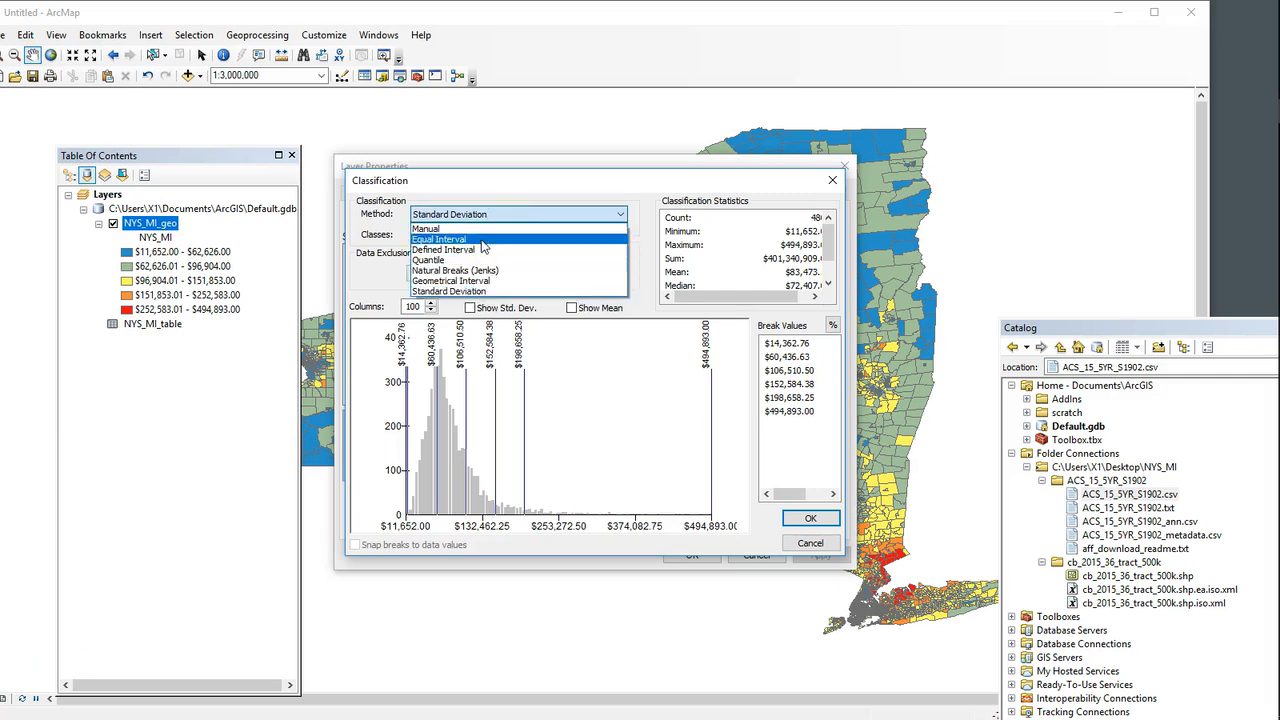
{"action": "left_click", "coordinate": [483, 240]}
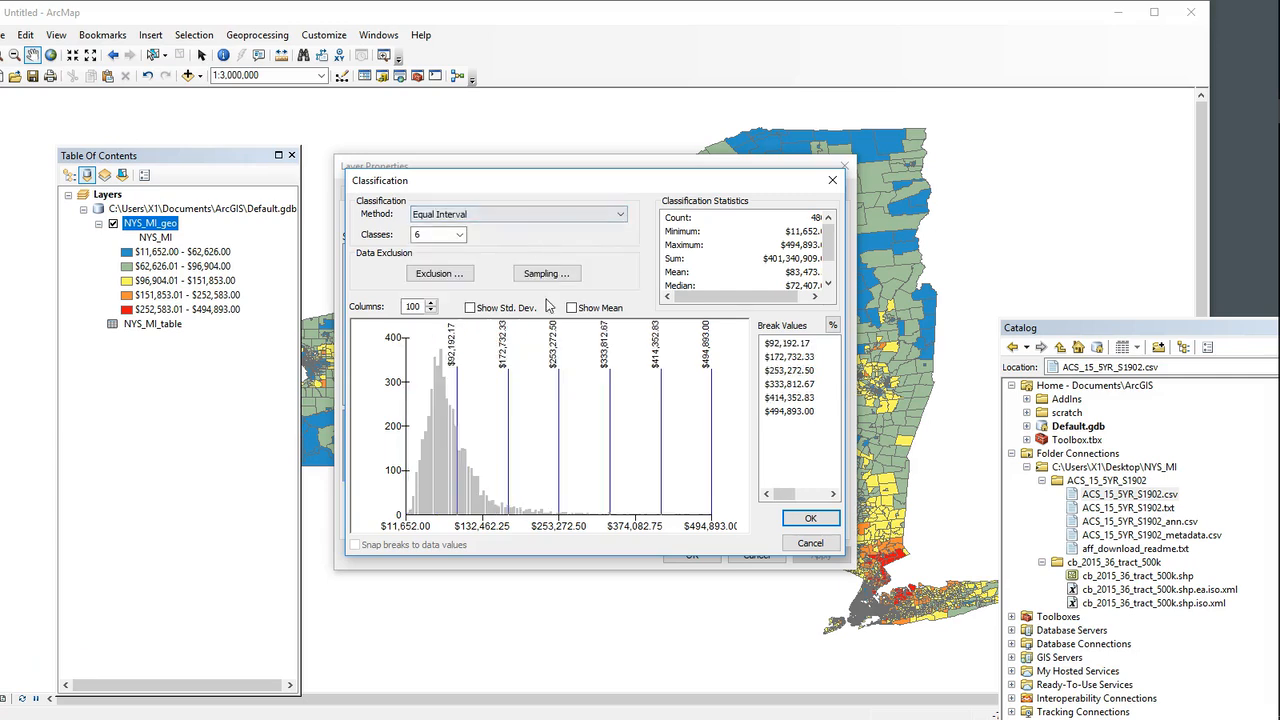
Step: Classify the NYS_MI values by Quantile with six classes and apply the symbology to the map
{"action": "left_click", "coordinate": [481, 218]}
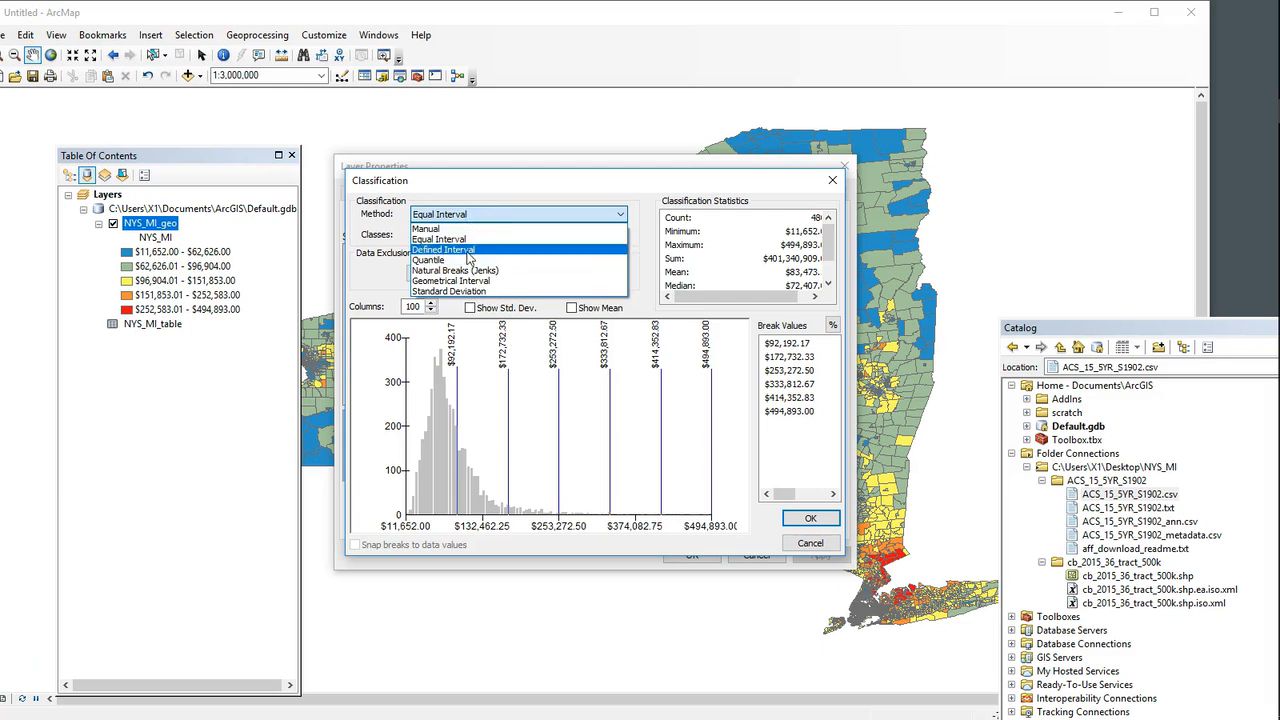
{"action": "left_click", "coordinate": [469, 260]}
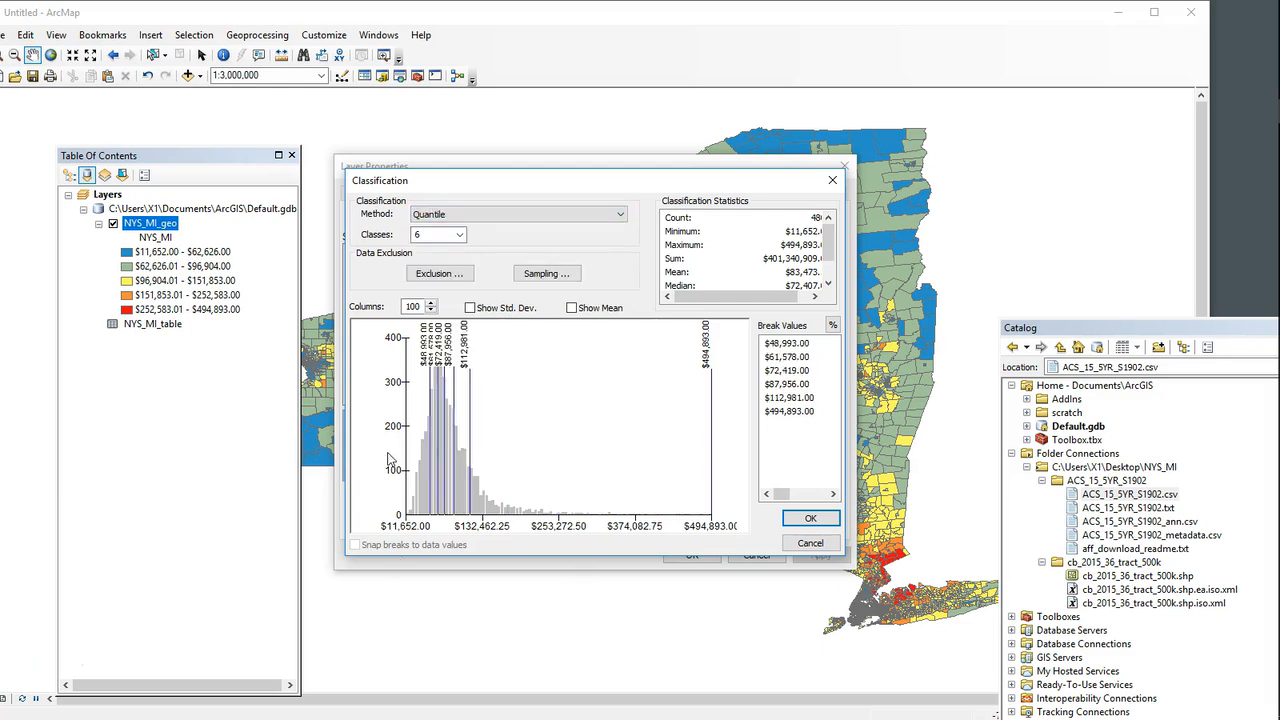
{"action": "left_click", "coordinate": [810, 518]}
{"action": "left_click", "coordinate": [805, 555]}
Step: Identify a census tract in Rockland County, check its NYS_MI value against the new classes and close the results
{"action": "scroll", "coordinate": [740, 450], "scroll_direction": "down", "scroll_amount": 3}
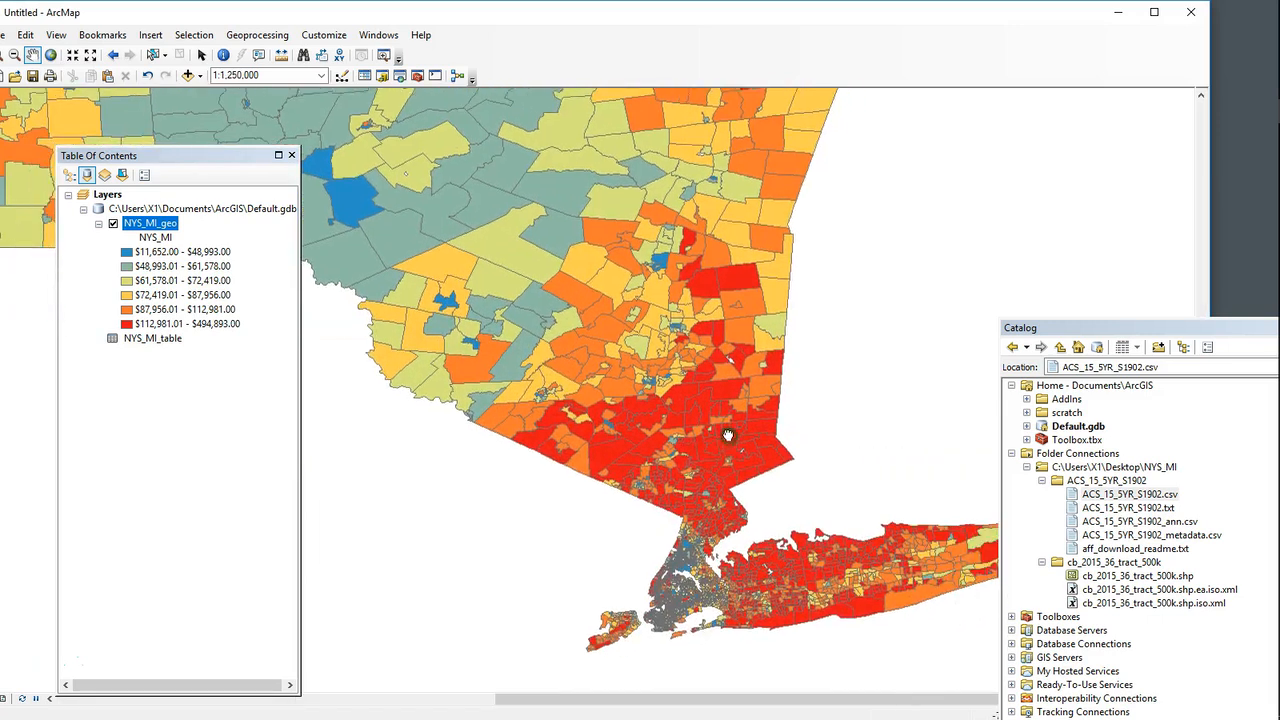
{"action": "scroll", "coordinate": [719, 470], "scroll_direction": "down", "scroll_amount": 2}
{"action": "left_click_drag", "start_coordinate": [708, 491], "coordinate": [758, 421]}
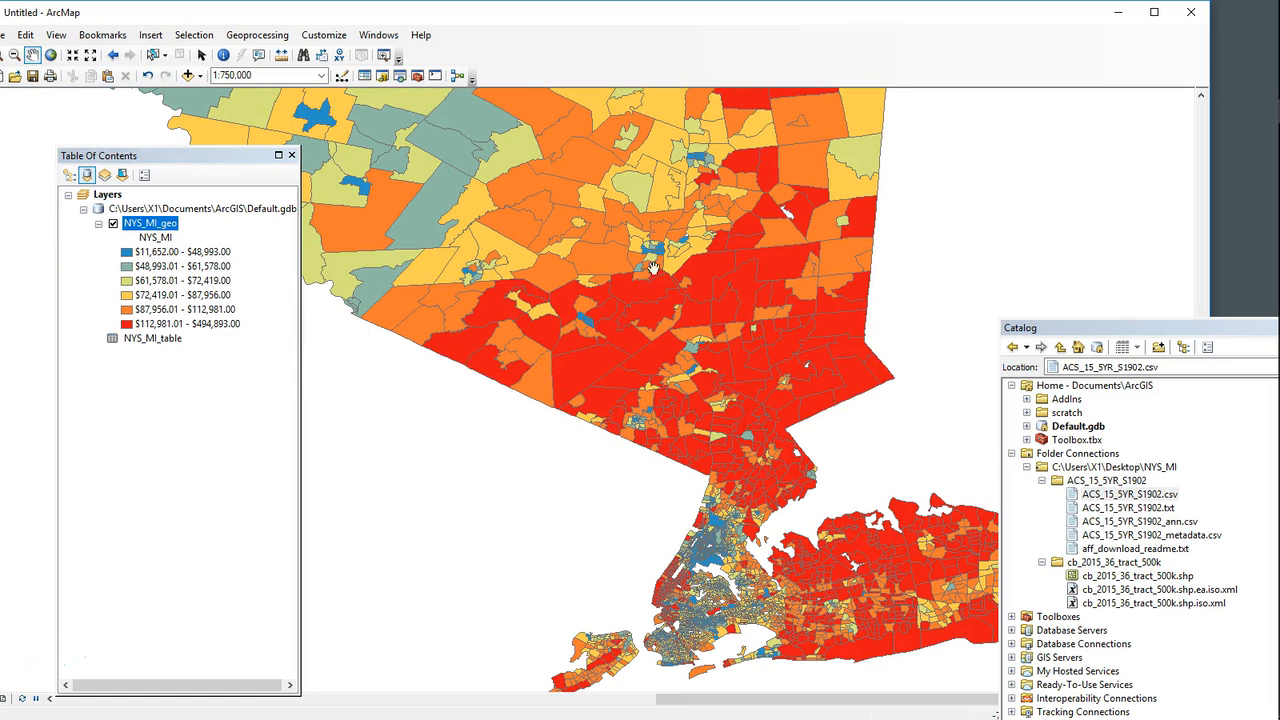
{"action": "left_click", "coordinate": [223, 55]}
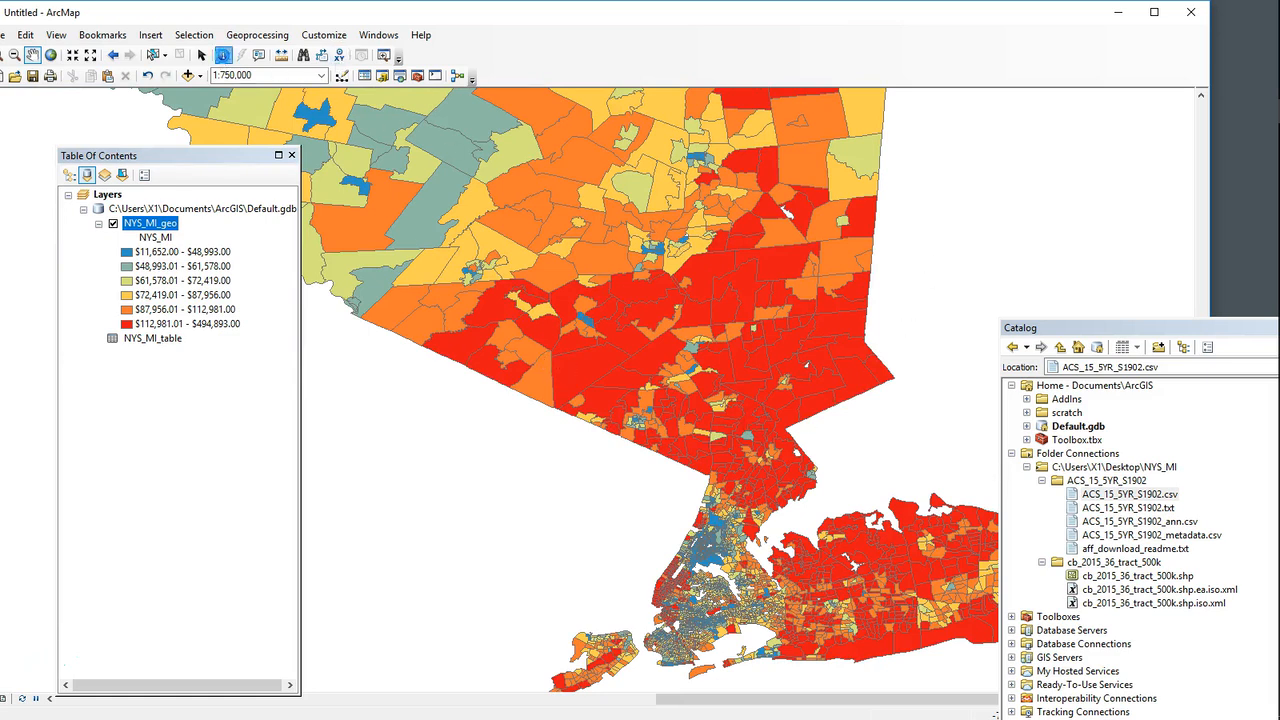
{"action": "left_click", "coordinate": [704, 425]}
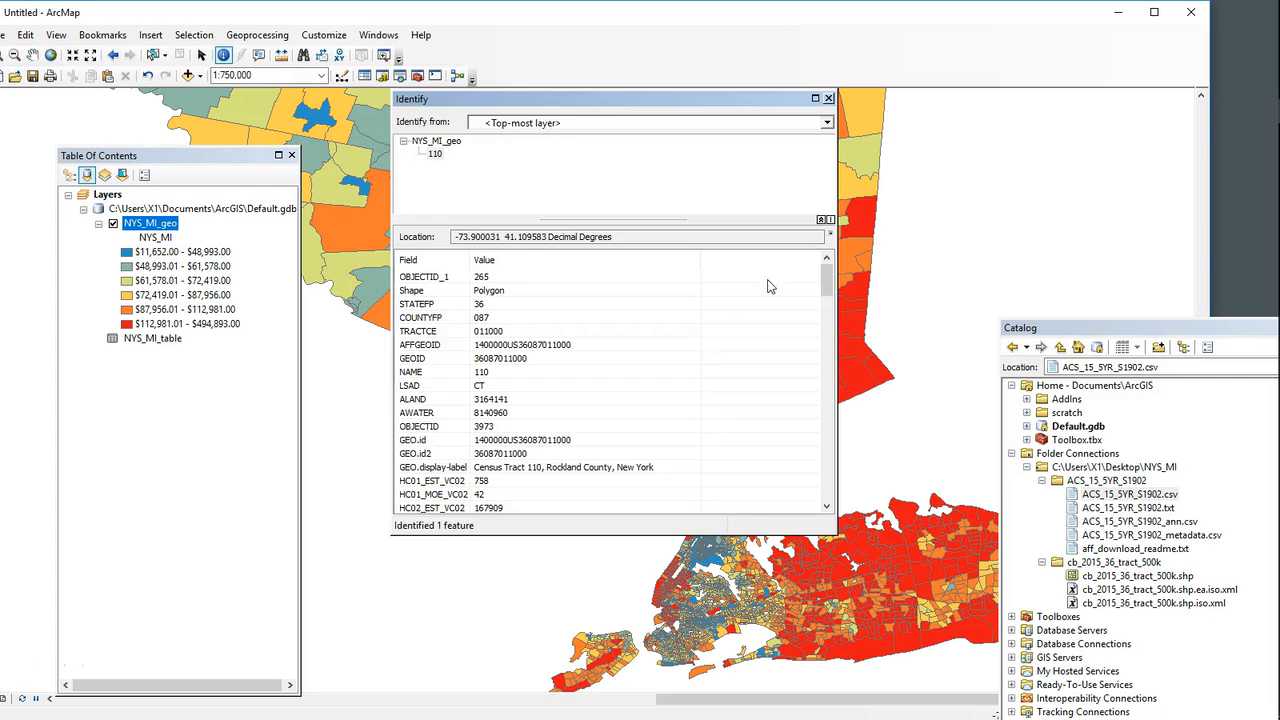
{"action": "scroll", "coordinate": [570, 365], "scroll_direction": "down", "scroll_amount": 2}
{"action": "scroll", "coordinate": [610, 400], "scroll_direction": "down", "scroll_amount": 20}
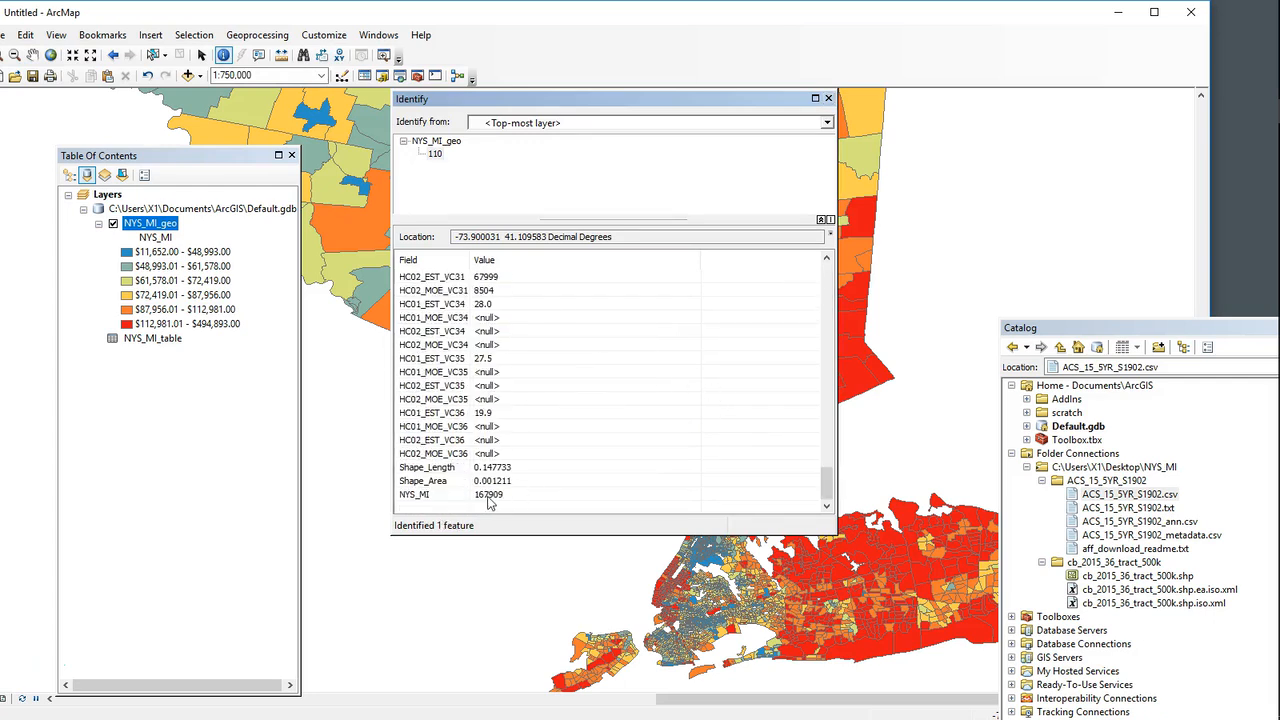
{"action": "left_click", "coordinate": [489, 500]}
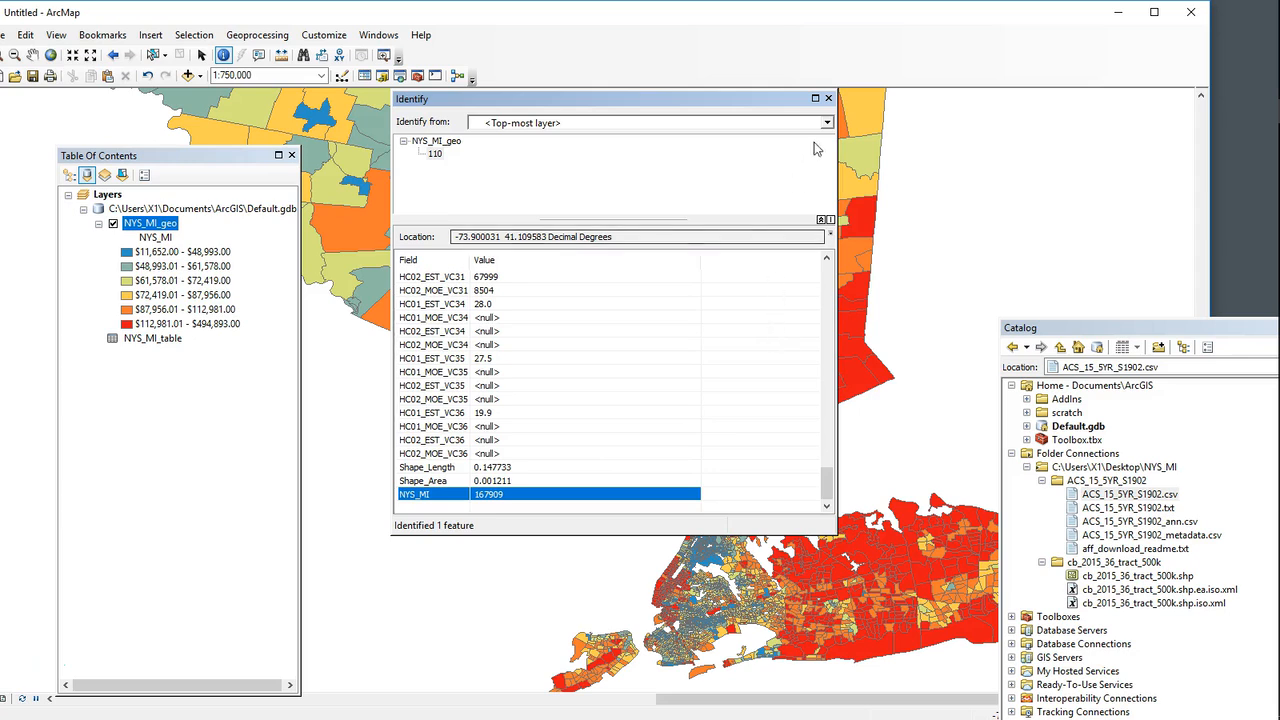
{"action": "left_click", "coordinate": [828, 98]}
{"action": "scroll", "coordinate": [575, 520], "scroll_direction": "up", "scroll_amount": 3}
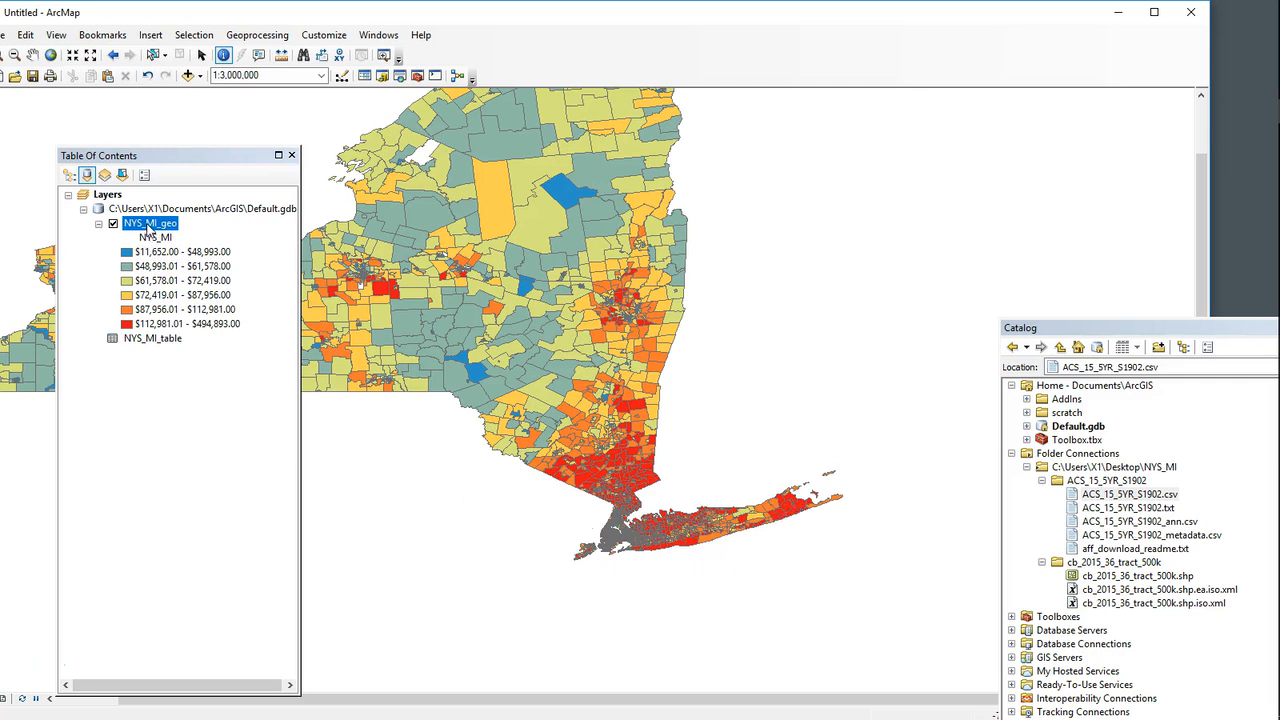
Step: Open the NYS_MI_geo layer's symbology properties and move the dialog to uncover the map around New York City
{"action": "right_click", "coordinate": [148, 228]}
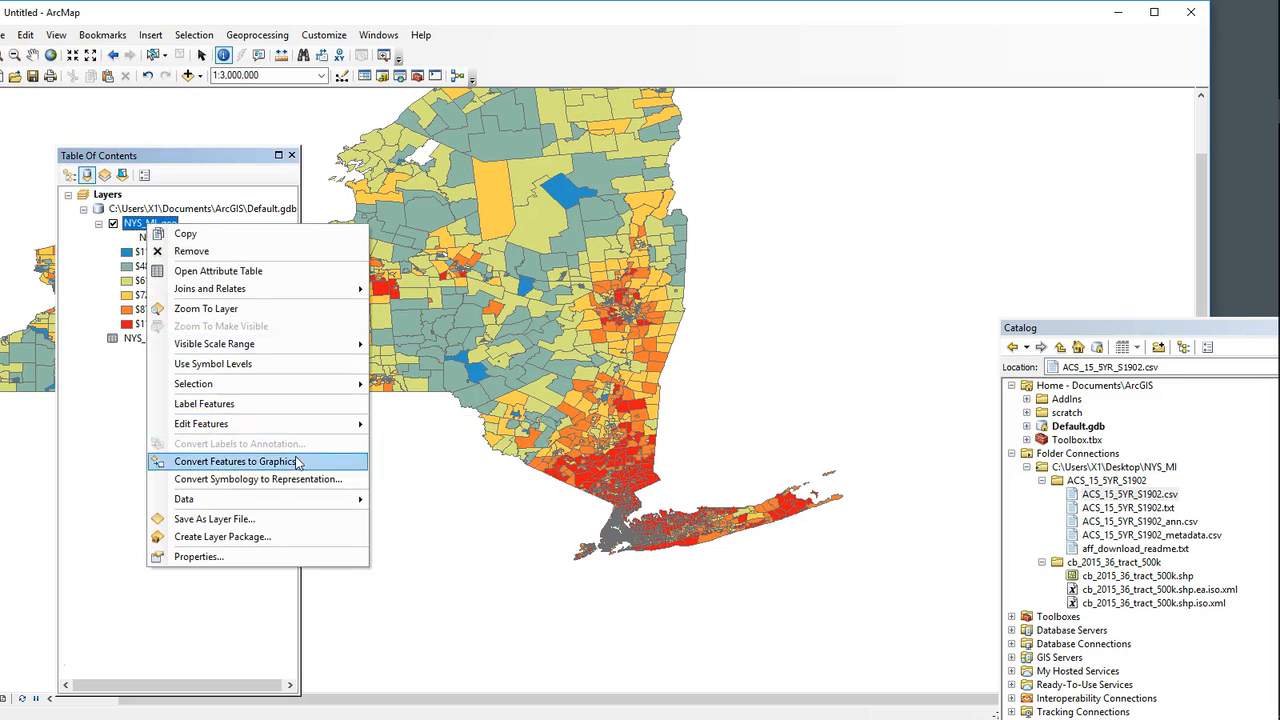
{"action": "left_click", "coordinate": [226, 557]}
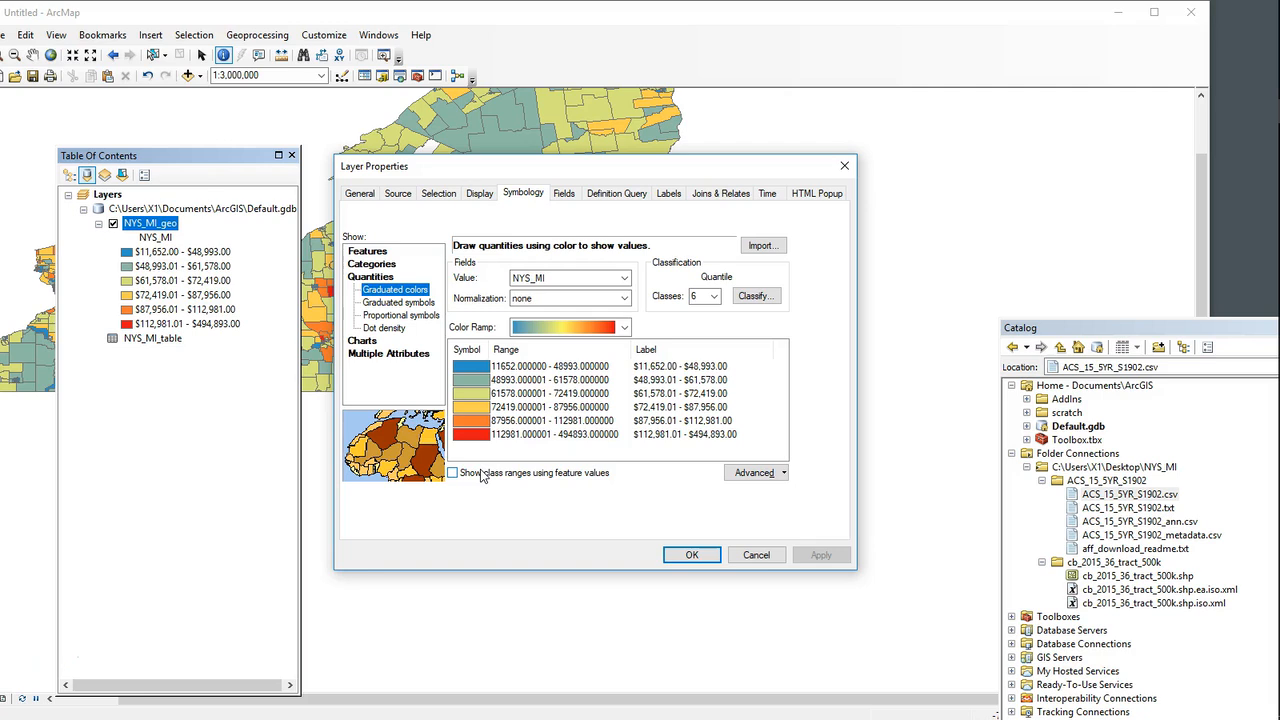
{"action": "left_click_drag", "start_coordinate": [750, 165], "coordinate": [452, 542]}
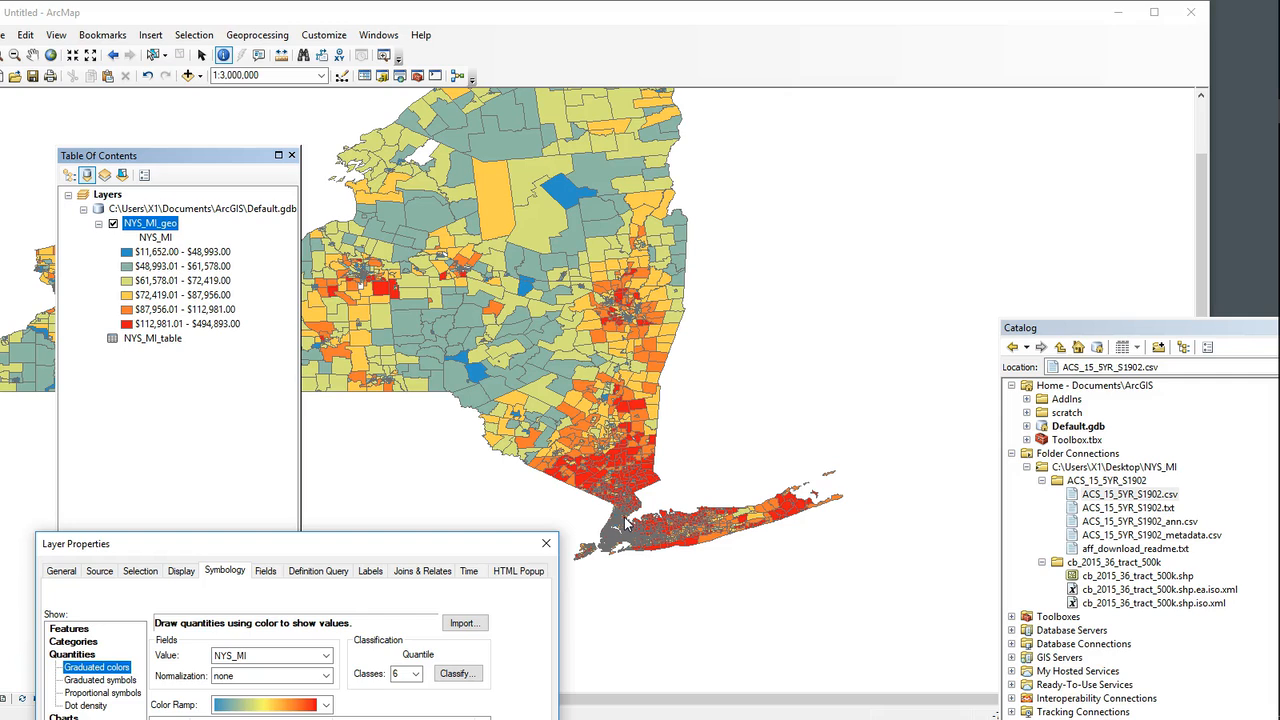
{"action": "left_click_drag", "start_coordinate": [350, 545], "coordinate": [498, 236]}
{"action": "left_click", "coordinate": [603, 364]}
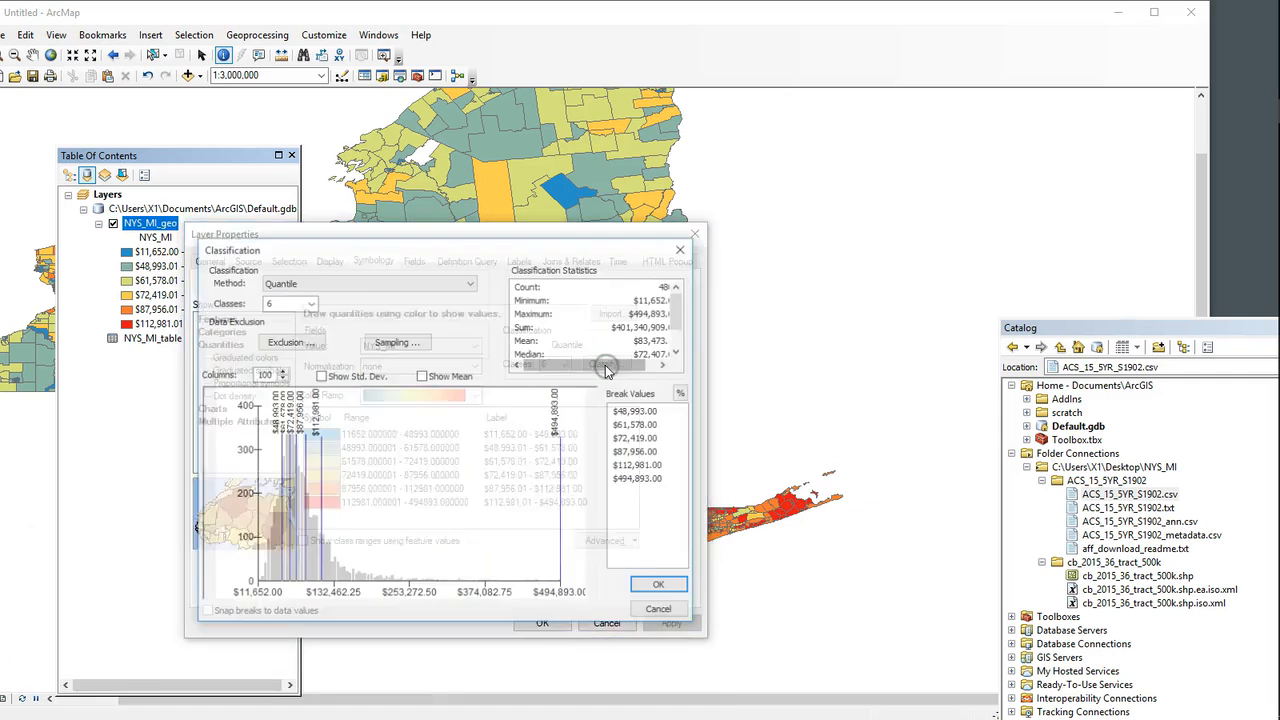
{"action": "left_click_drag", "start_coordinate": [443, 251], "coordinate": [487, 201]}
{"action": "left_click", "coordinate": [443, 236]}
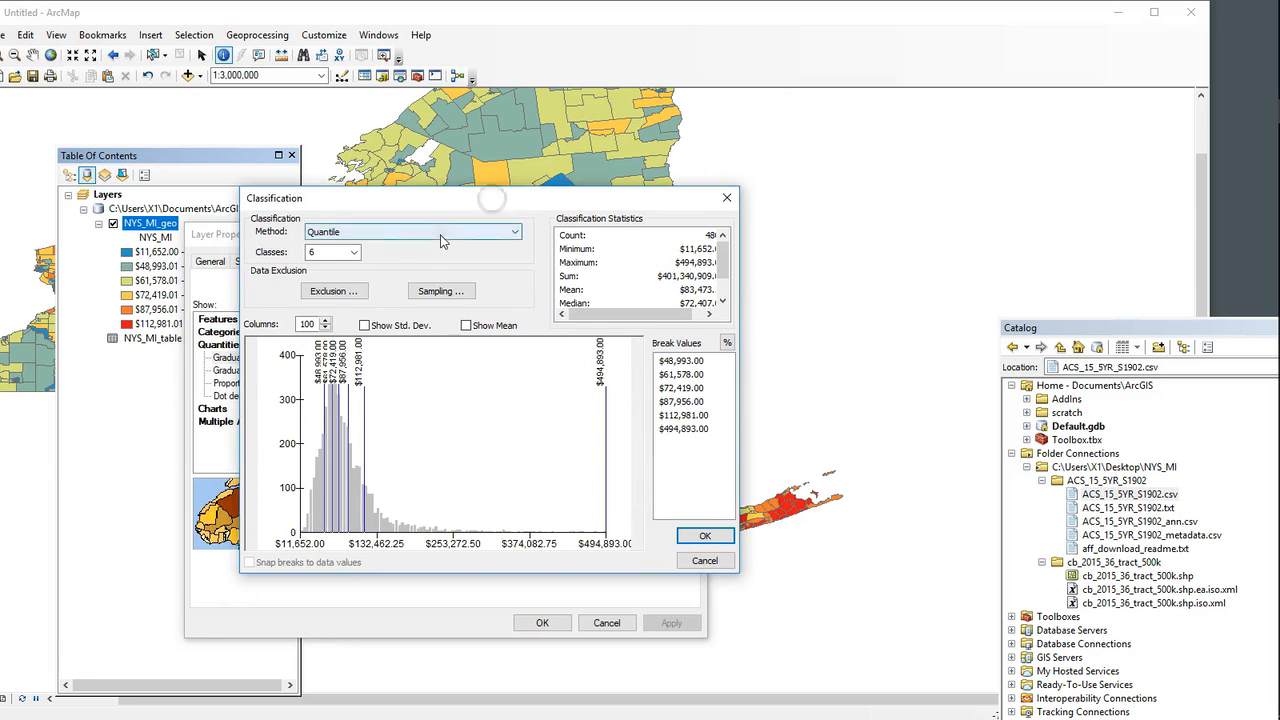
{"action": "left_click", "coordinate": [364, 246]}
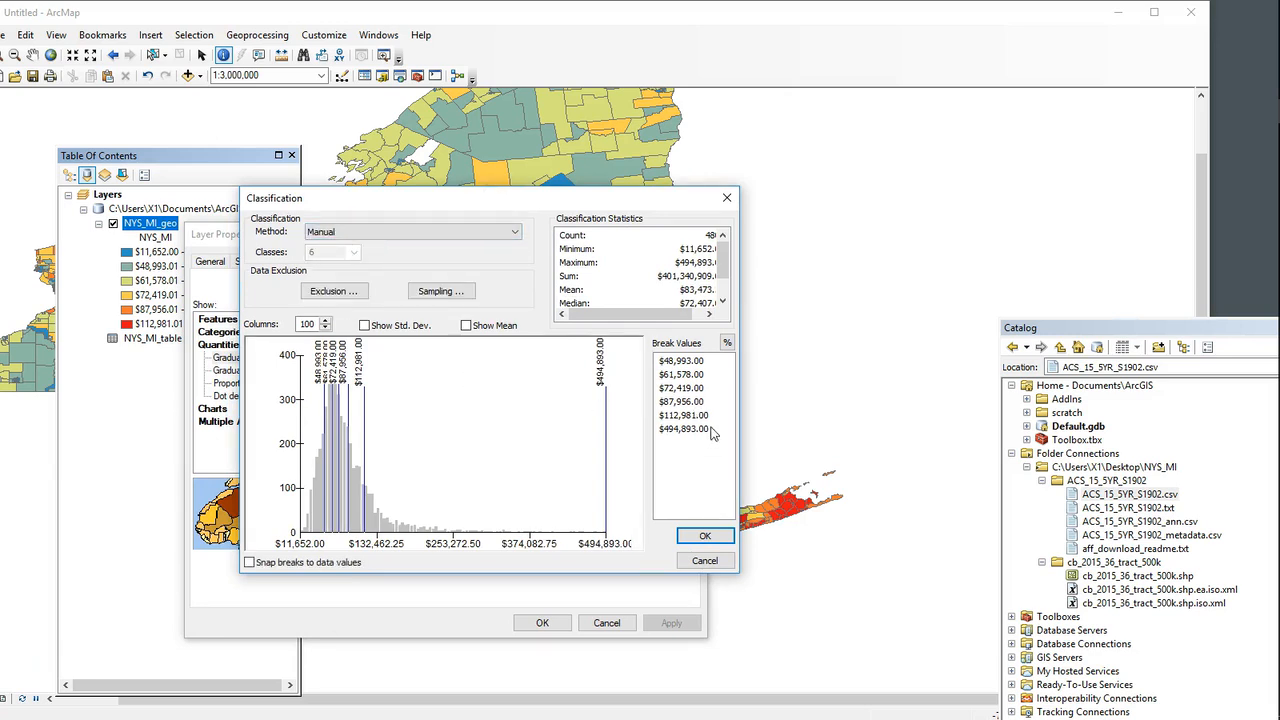
{"action": "left_click", "coordinate": [705, 404]}
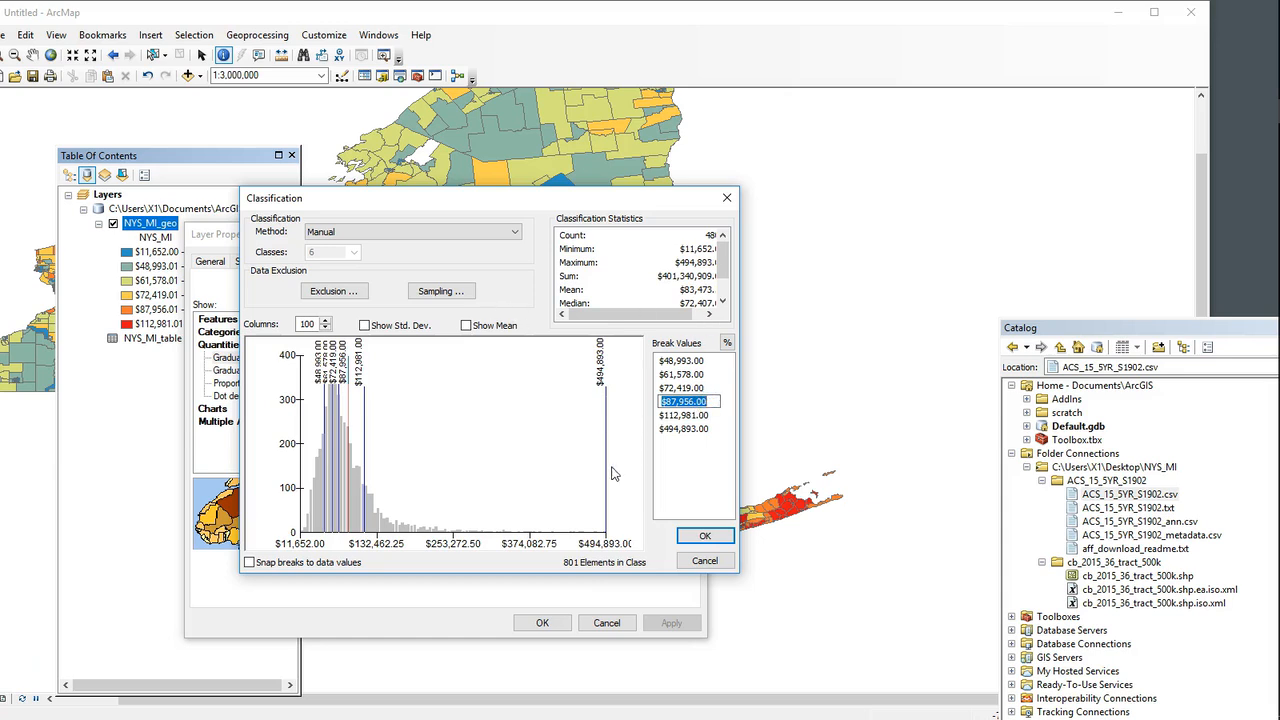
{"action": "left_click", "coordinate": [705, 561]}
Step: Reduce the NYS_MI symbology to two classes and select the lower class break in the classification settings
{"action": "left_click", "coordinate": [564, 364]}
{"action": "left_click", "coordinate": [548, 391]}
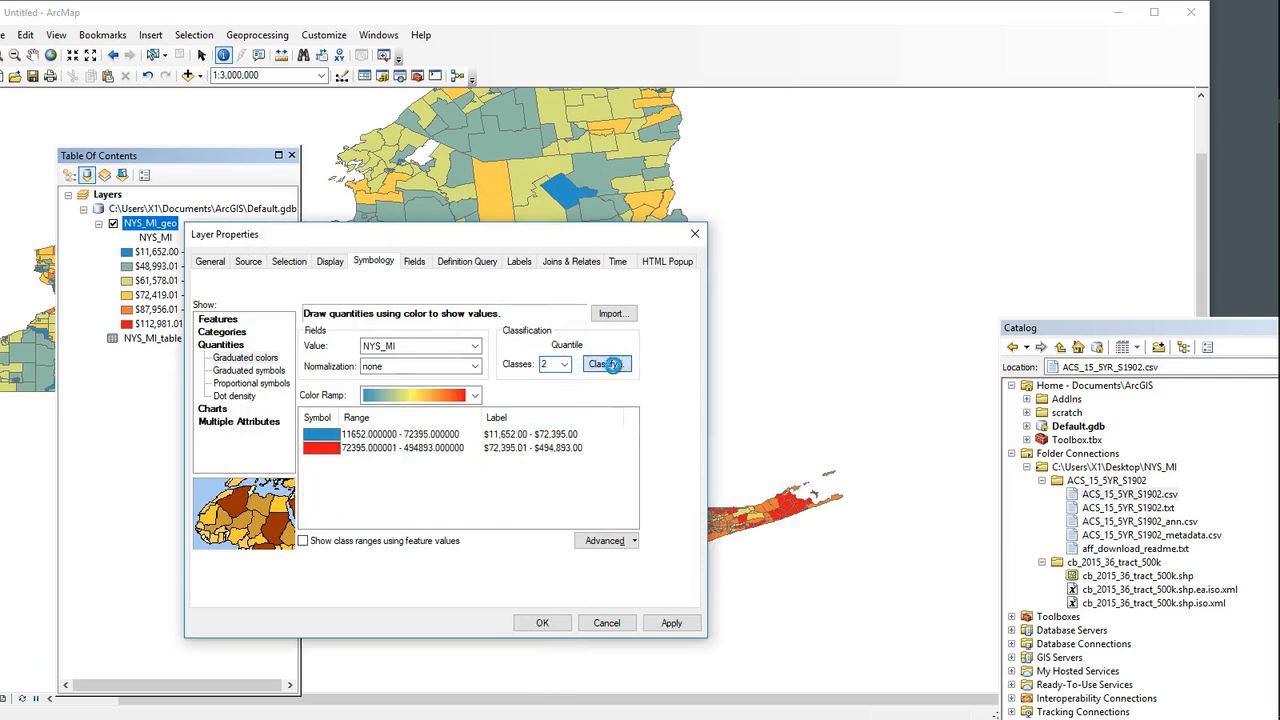
{"action": "left_click", "coordinate": [606, 364]}
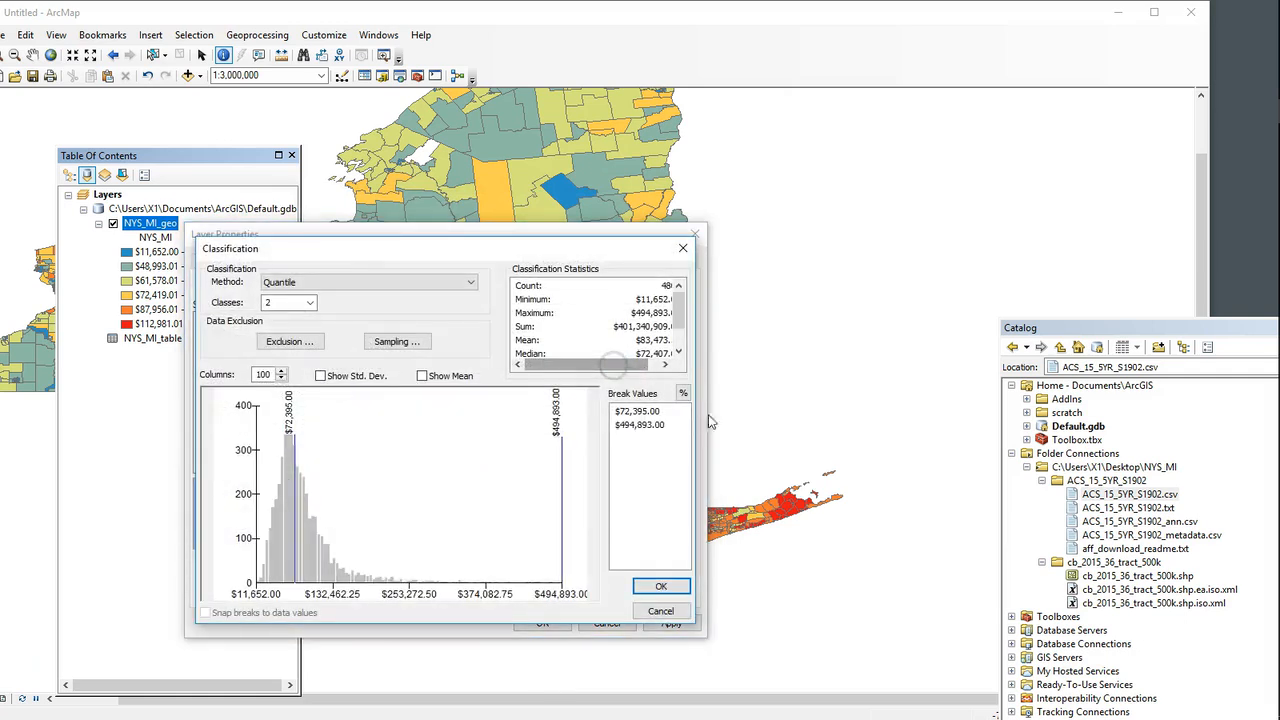
{"action": "left_click", "coordinate": [638, 411]}
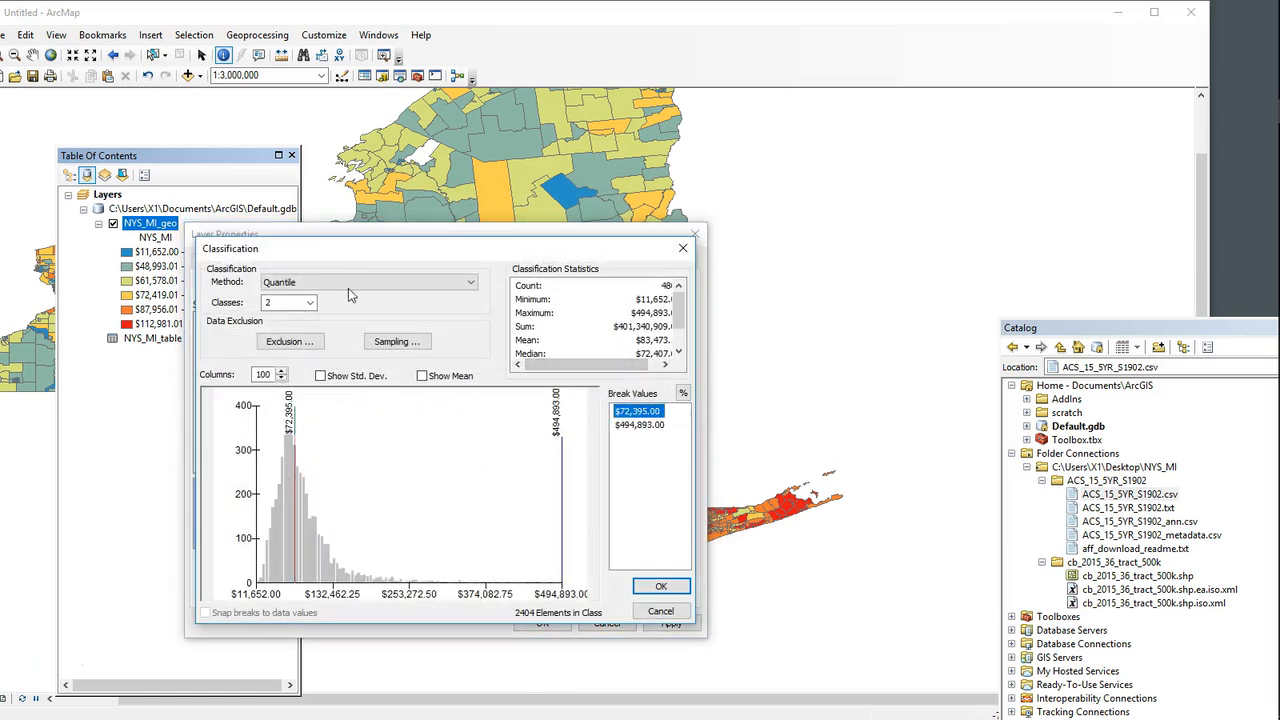
Step: Switch to Manual classification, set both break values to $1,000,000 and apply the symbology to the map
{"action": "left_click", "coordinate": [347, 285]}
{"action": "left_click", "coordinate": [335, 296]}
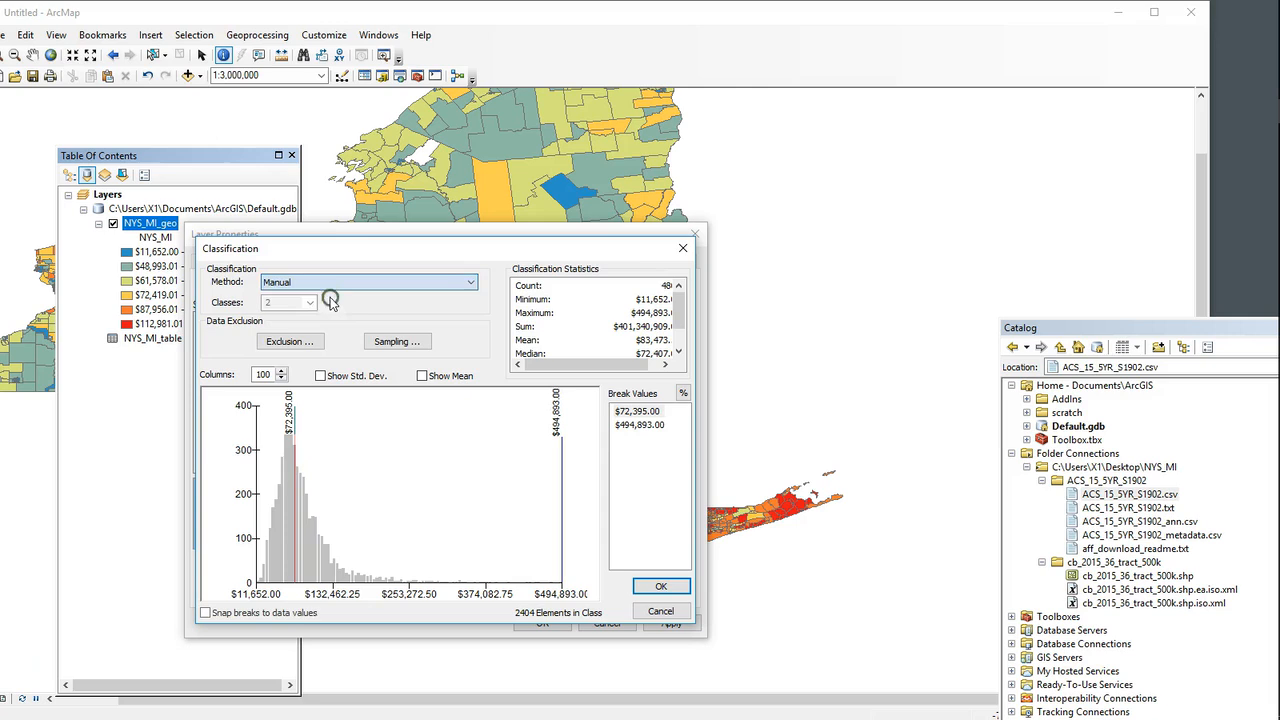
{"action": "left_click", "coordinate": [645, 412]}
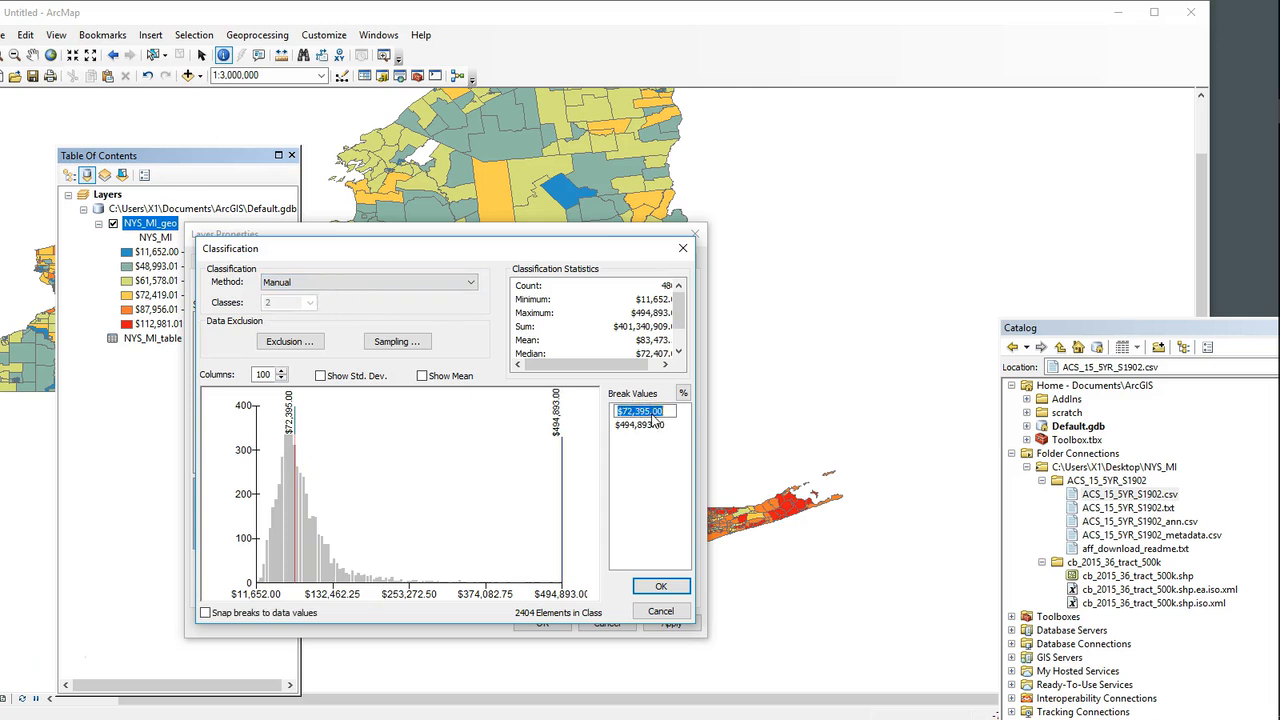
{"action": "left_click", "coordinate": [661, 586]}
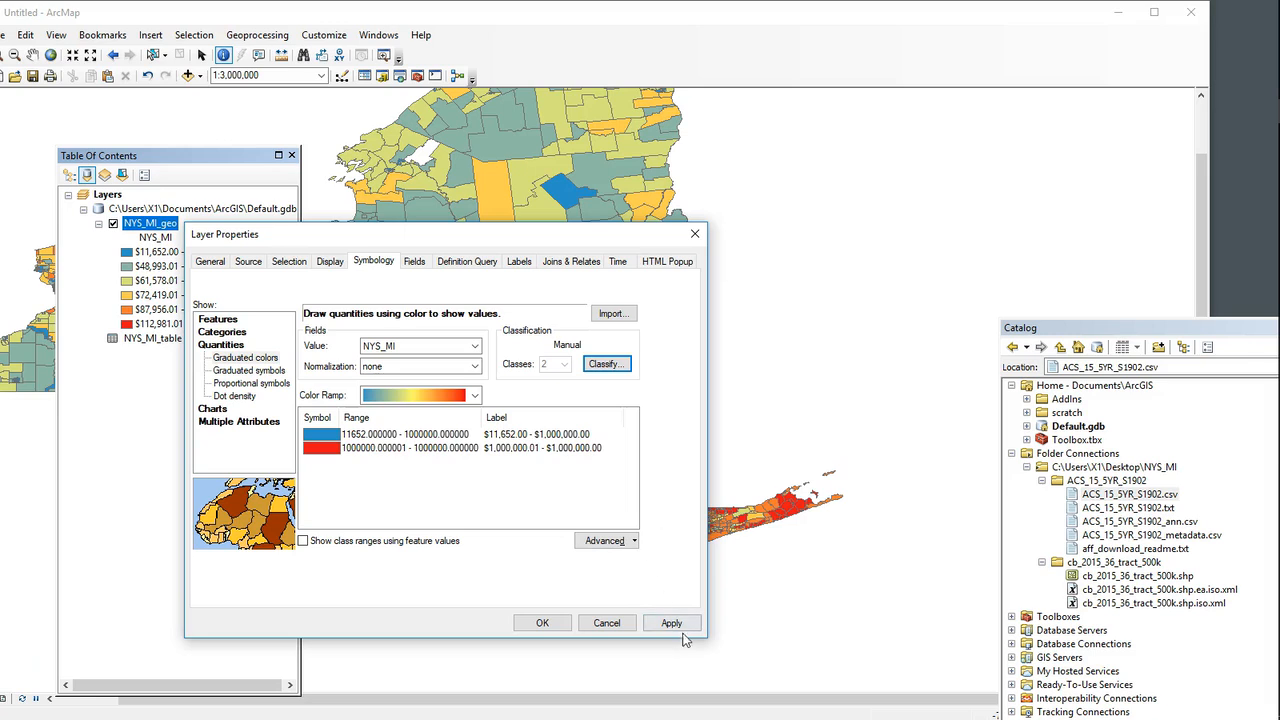
{"action": "left_click", "coordinate": [671, 623]}
{"action": "left_click", "coordinate": [556, 623]}
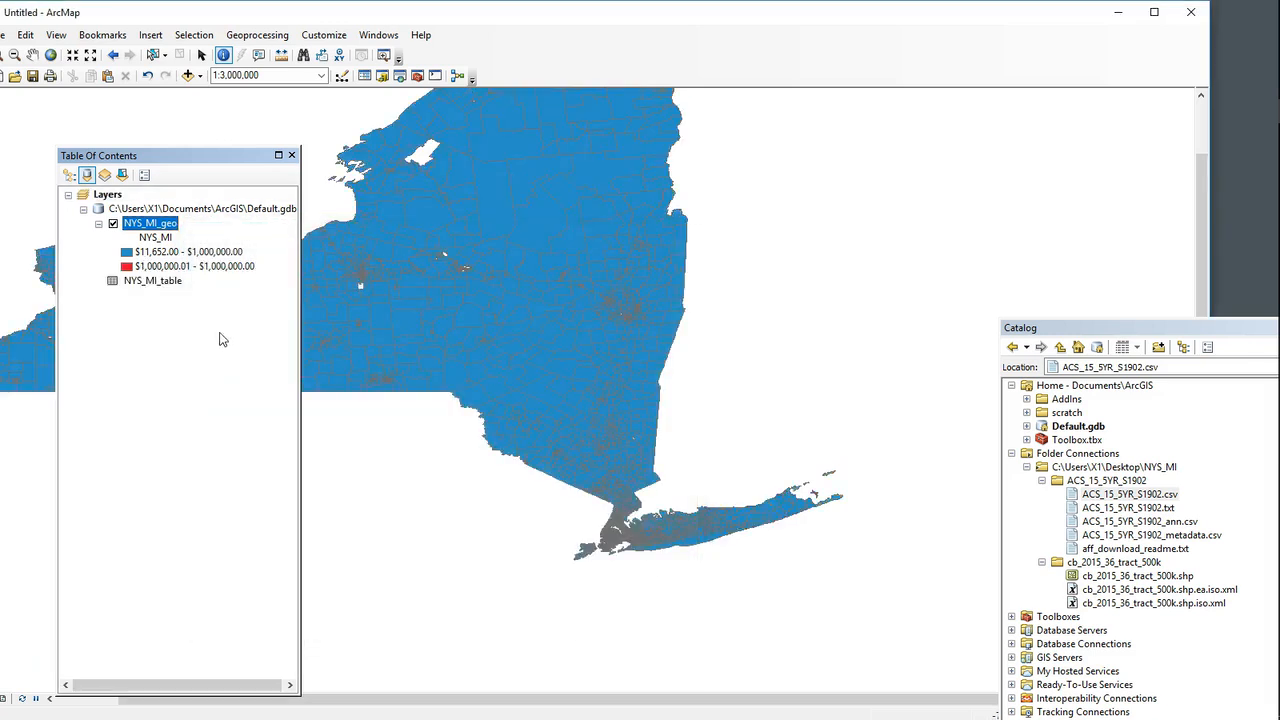
Step: Correct the first manual break value of the NYS_MI_geo layer to $100,000 and apply the two-class symbology
{"action": "right_click", "coordinate": [163, 228]}
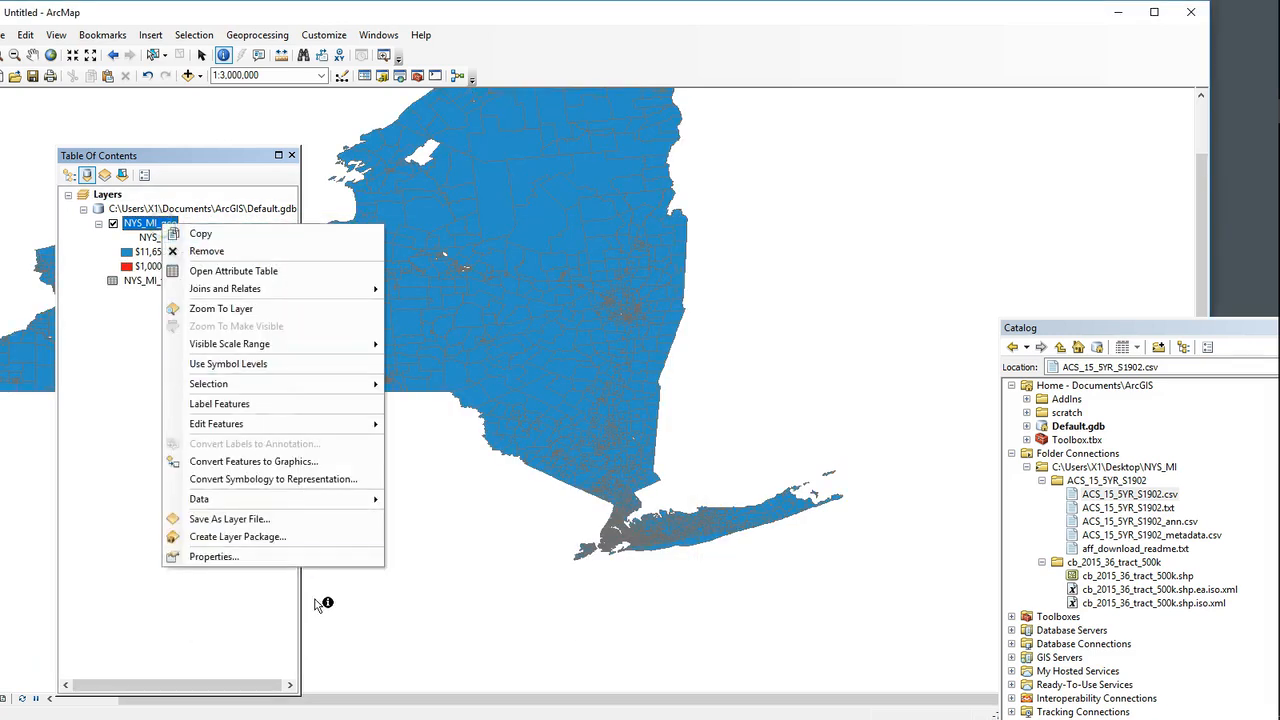
{"action": "left_click", "coordinate": [300, 556]}
{"action": "left_click", "coordinate": [756, 296]}
{"action": "left_click", "coordinate": [825, 343]}
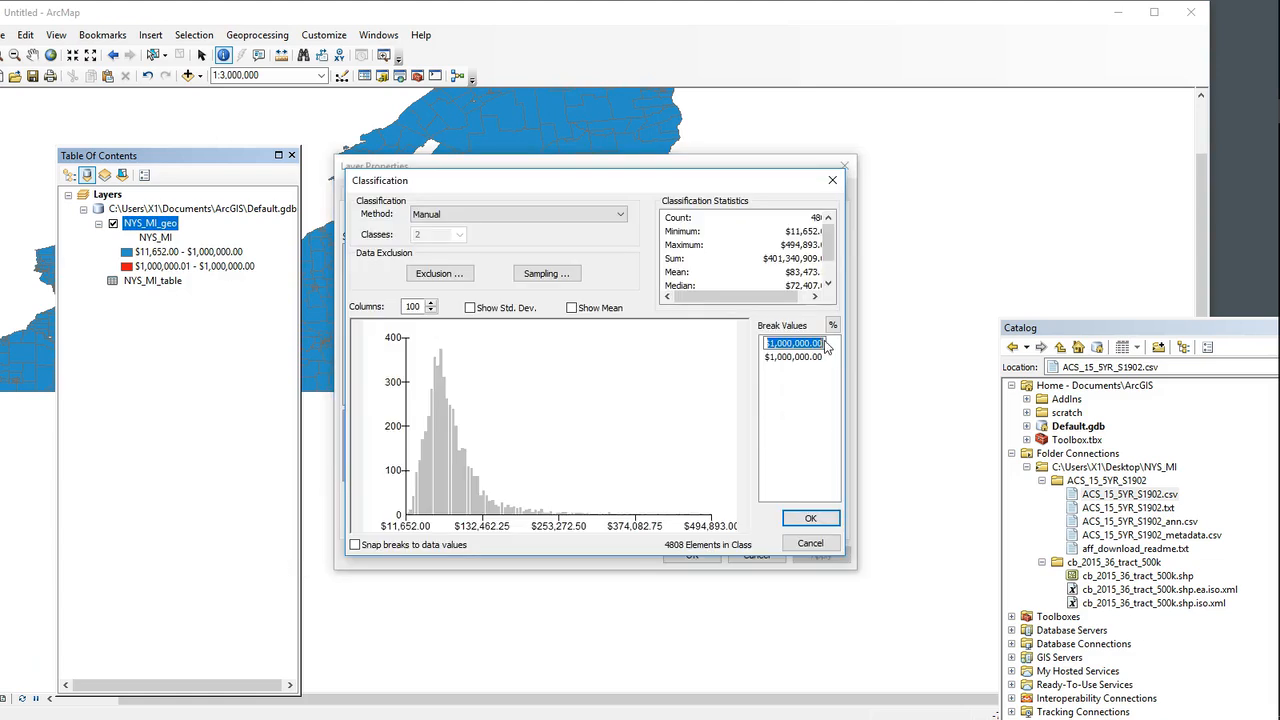
{"action": "left_click", "coordinate": [783, 347]}
{"action": "left_click", "coordinate": [808, 345]}
{"action": "key", "text": "BackSpace"}
{"action": "key", "text": "BackSpace"}
{"action": "key", "text": "BackSpace"}
{"action": "key", "text": "BackSpace"}
{"action": "key", "text": "BackSpace"}
{"action": "key", "text": "BackSpace"}
{"action": "key", "text": "BackSpace"}
{"action": "key", "text": "BackSpace"}
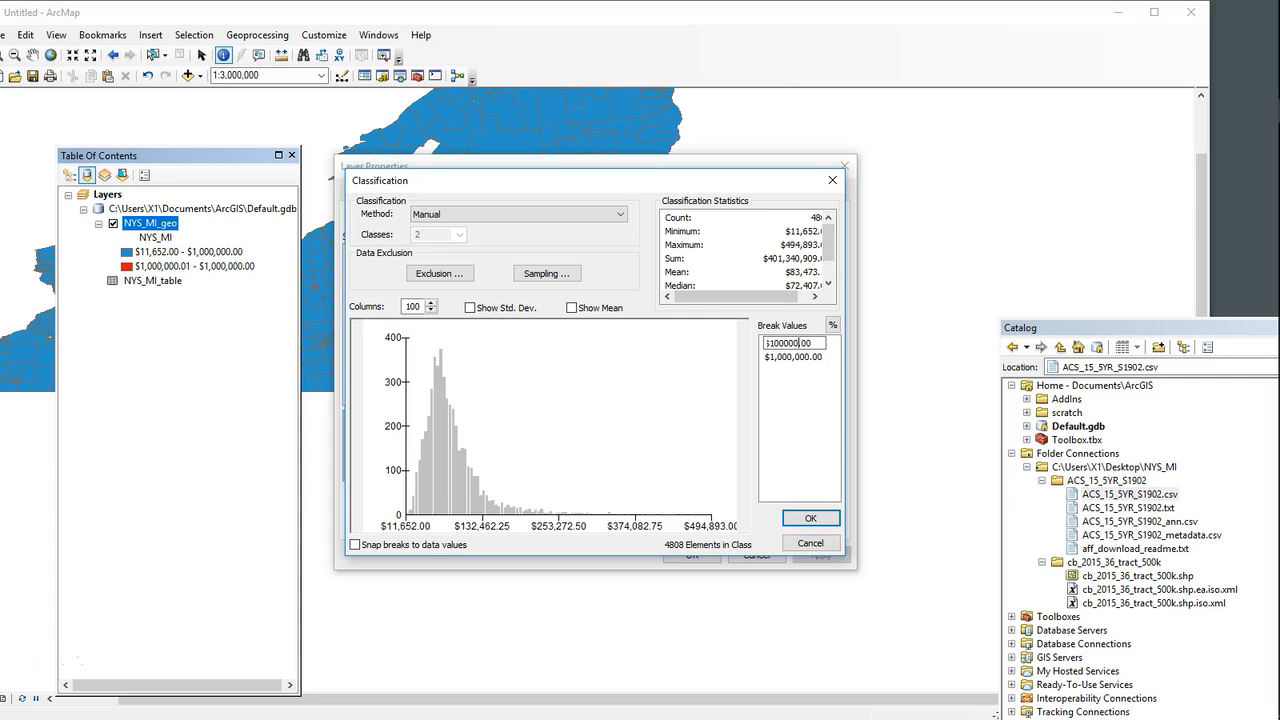
{"action": "type", "text": "00000"}
{"action": "left_click", "coordinate": [810, 518]}
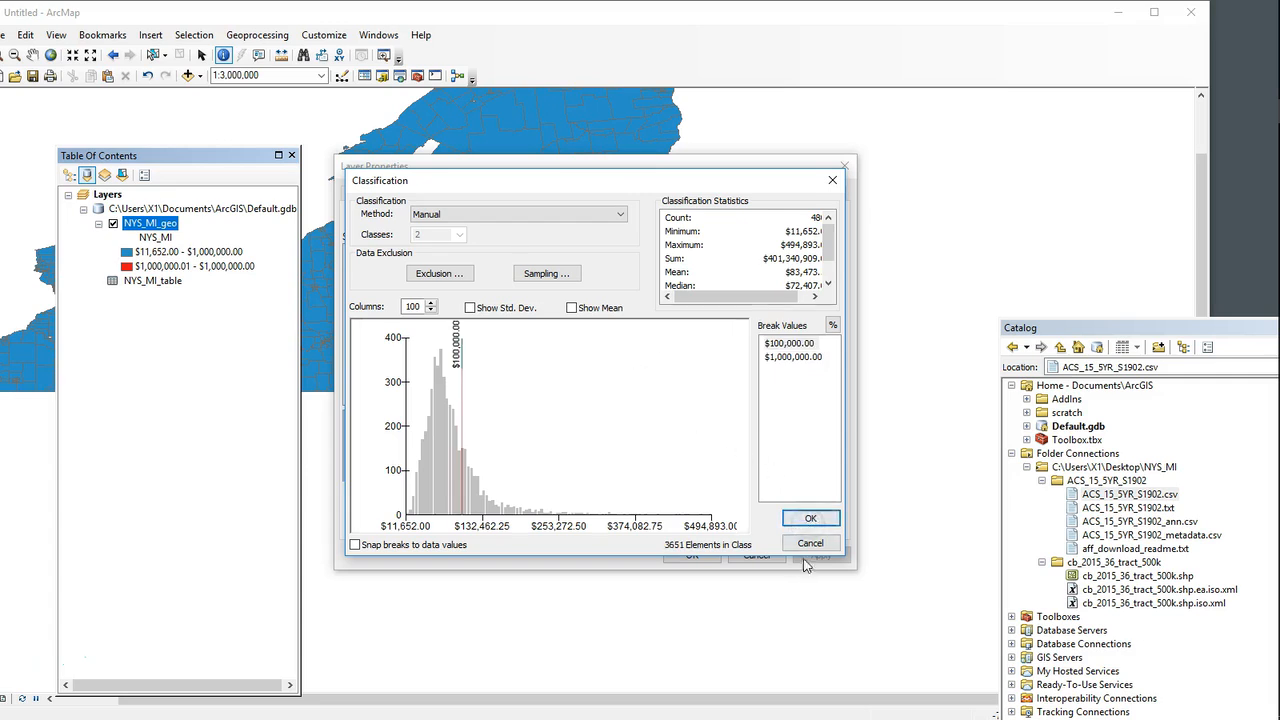
{"action": "left_click", "coordinate": [692, 556]}
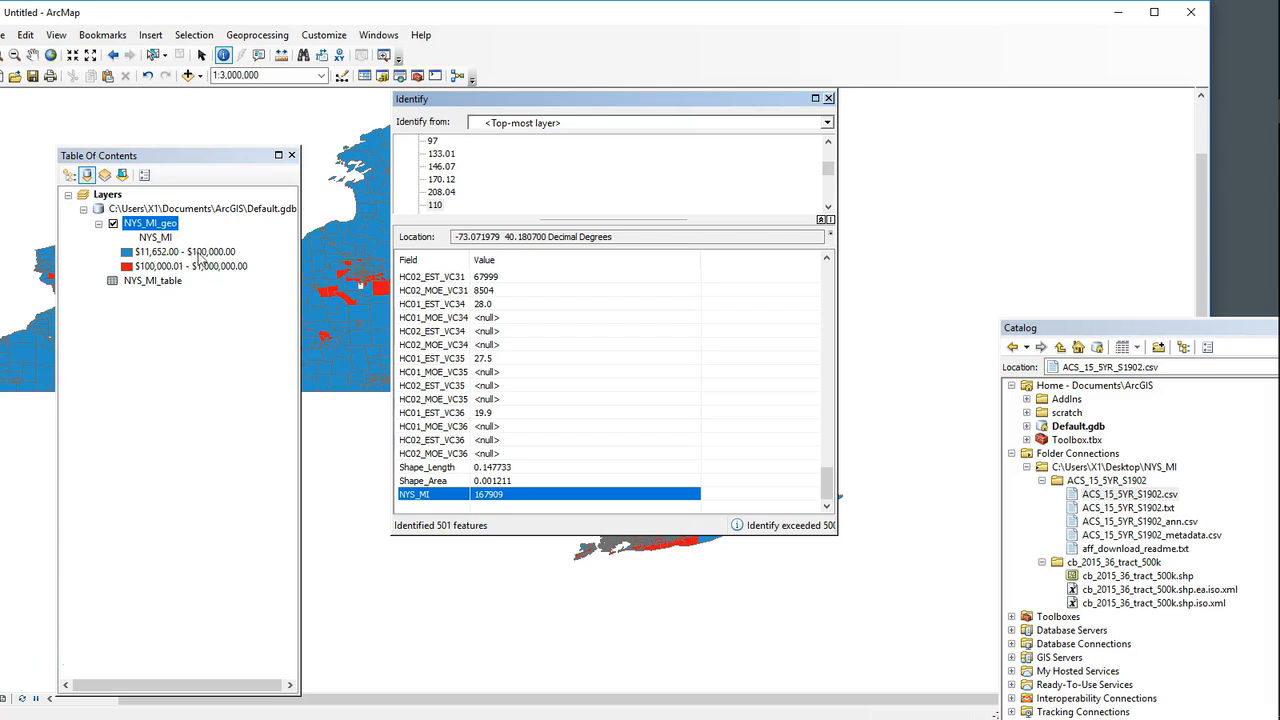
Step: Close the Identify results and arrange the map, Catalog and Table of Contents so New York State is largely in view
{"action": "left_click", "coordinate": [828, 98]}
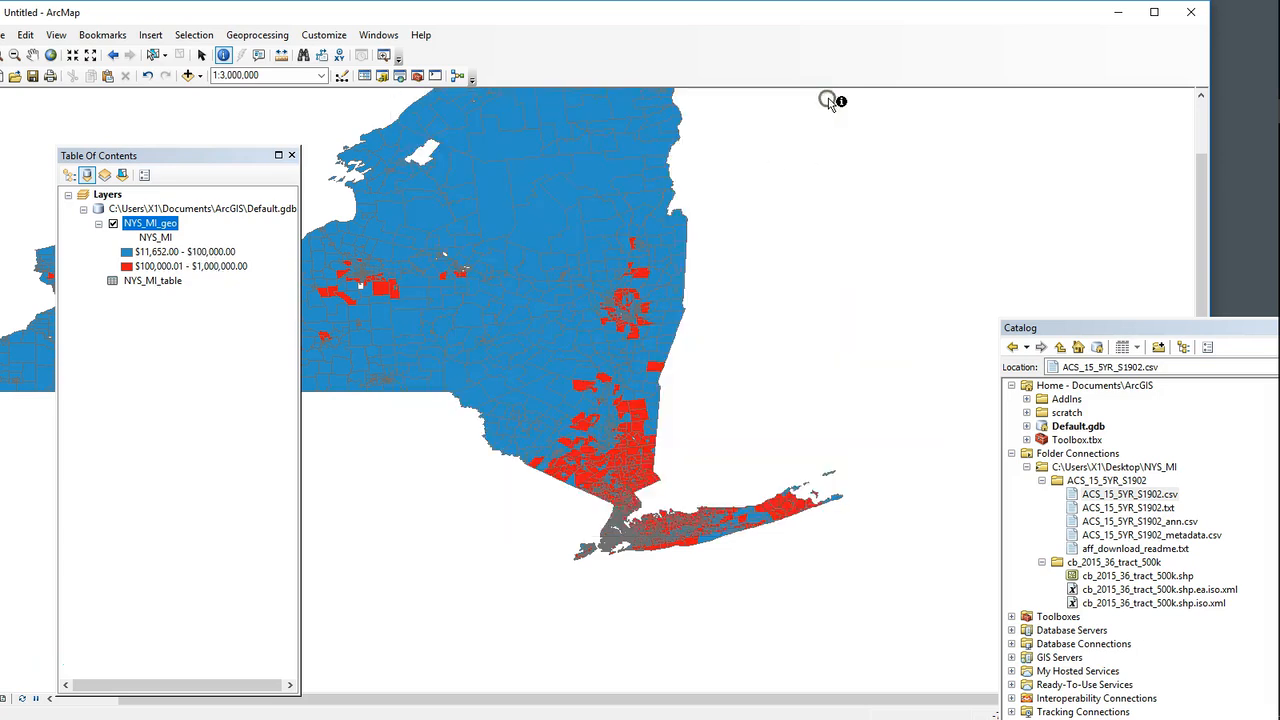
{"action": "left_click", "coordinate": [32, 58]}
{"action": "left_click_drag", "start_coordinate": [600, 370], "coordinate": [803, 453]}
{"action": "left_click_drag", "start_coordinate": [637, 457], "coordinate": [727, 459]}
{"action": "left_click_drag", "start_coordinate": [1136, 329], "coordinate": [1218, 289]}
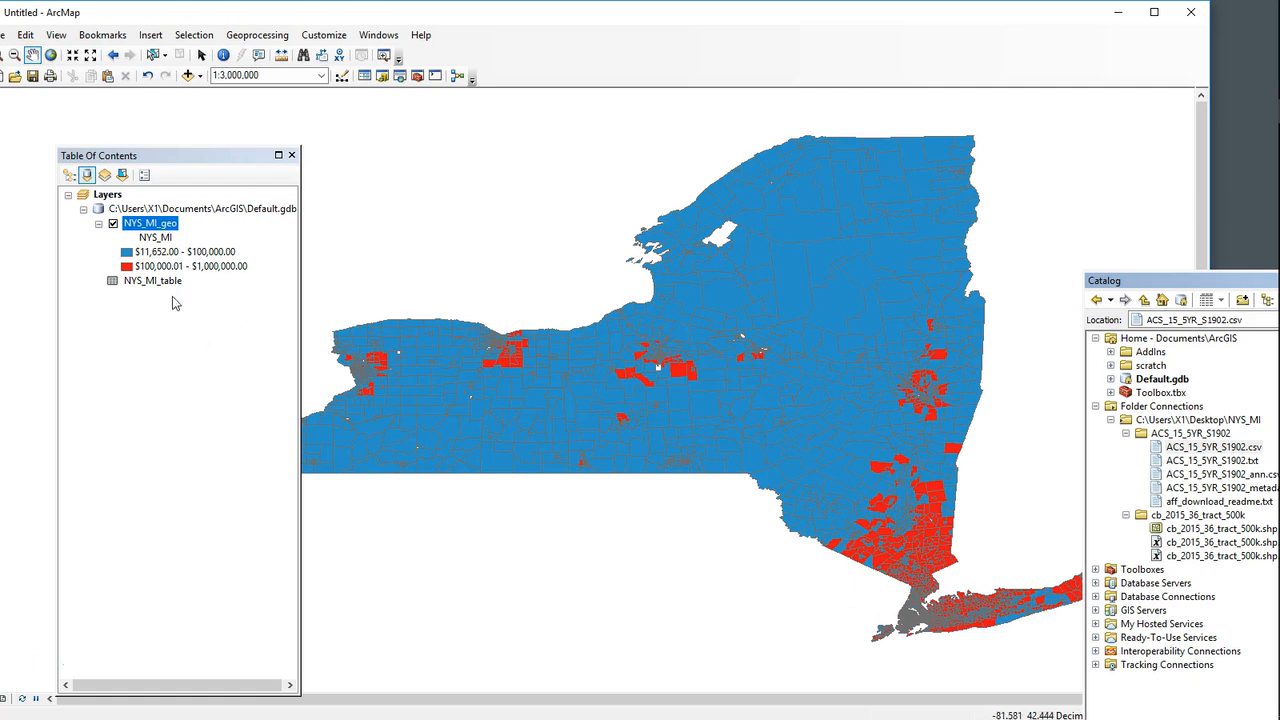
{"action": "left_click_drag", "start_coordinate": [198, 155], "coordinate": [213, 129]}
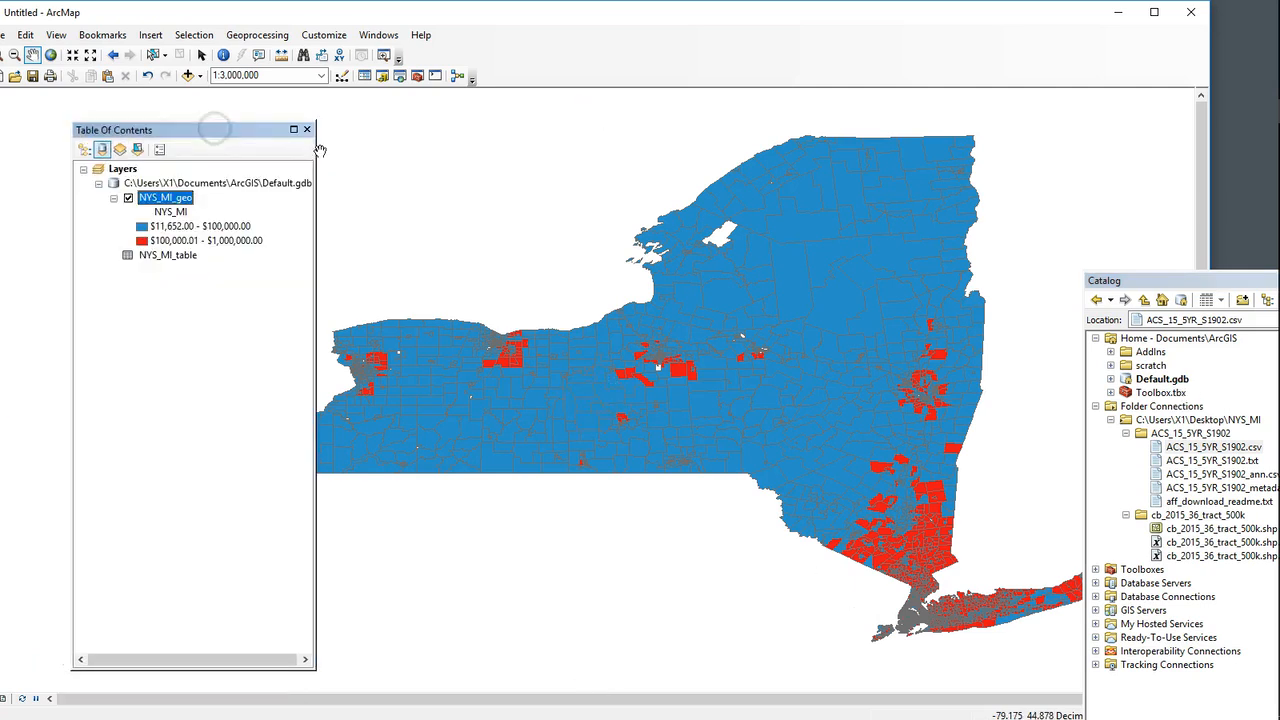